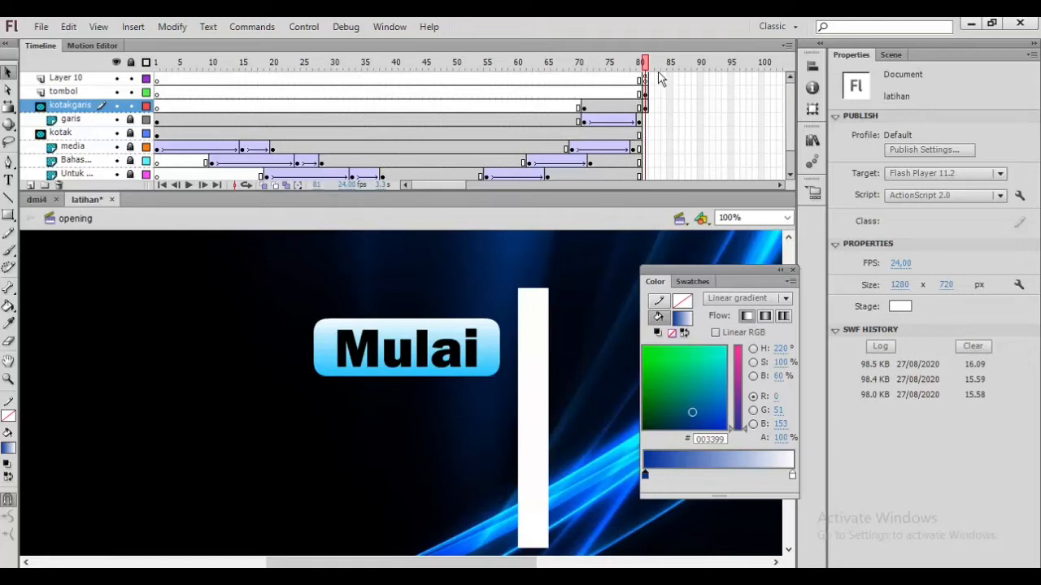
Step: Switch to the utama scene
{"action": "left_click_drag", "start_coordinate": [644, 65], "coordinate": [648, 95]}
{"action": "left_click", "coordinate": [896, 56]}
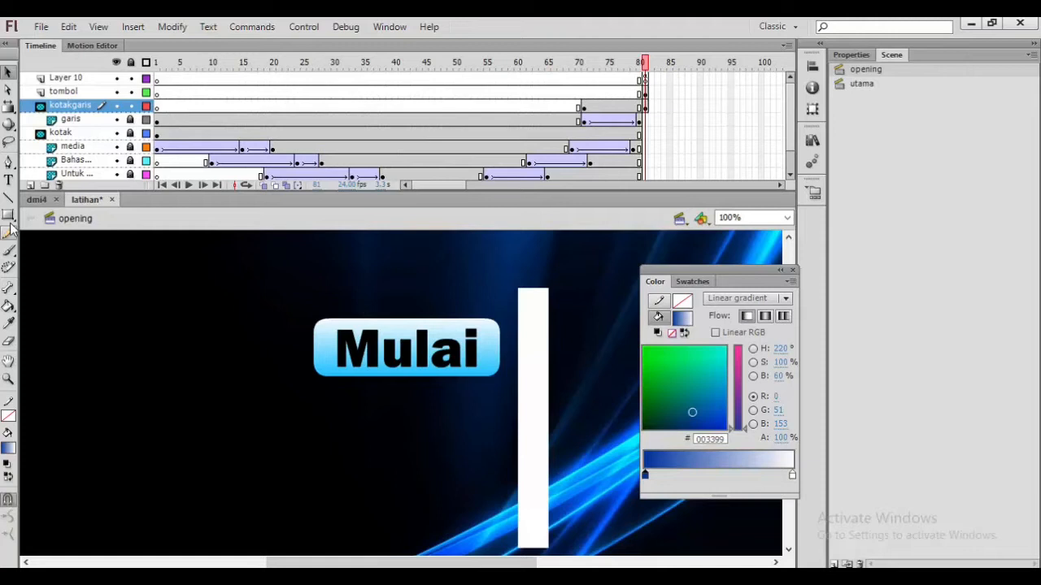
{"action": "left_click", "coordinate": [854, 85]}
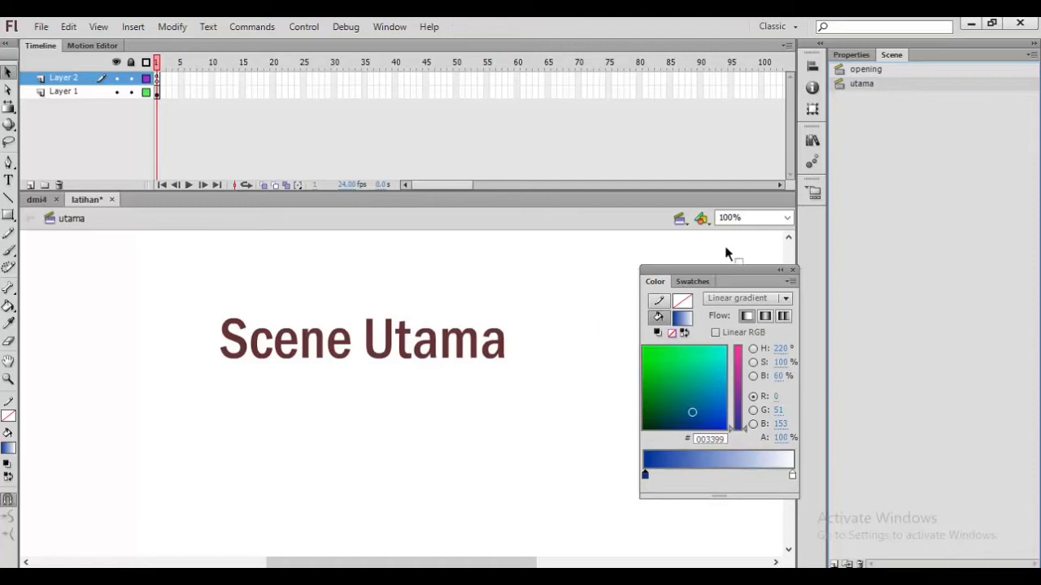
Step: Open the library and preview the background.jpg image
{"action": "left_click", "coordinate": [787, 218]}
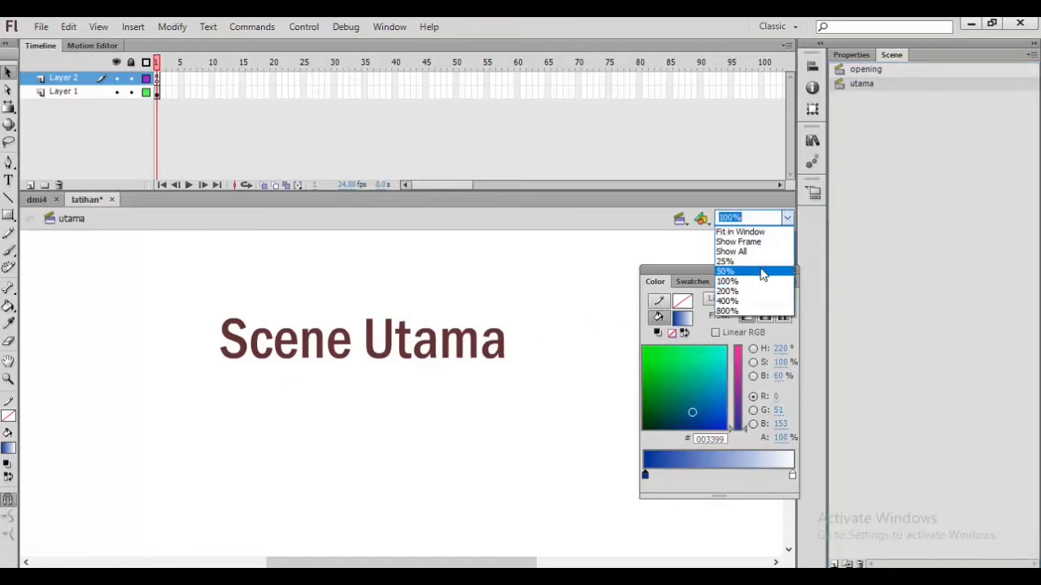
{"action": "left_click", "coordinate": [759, 271]}
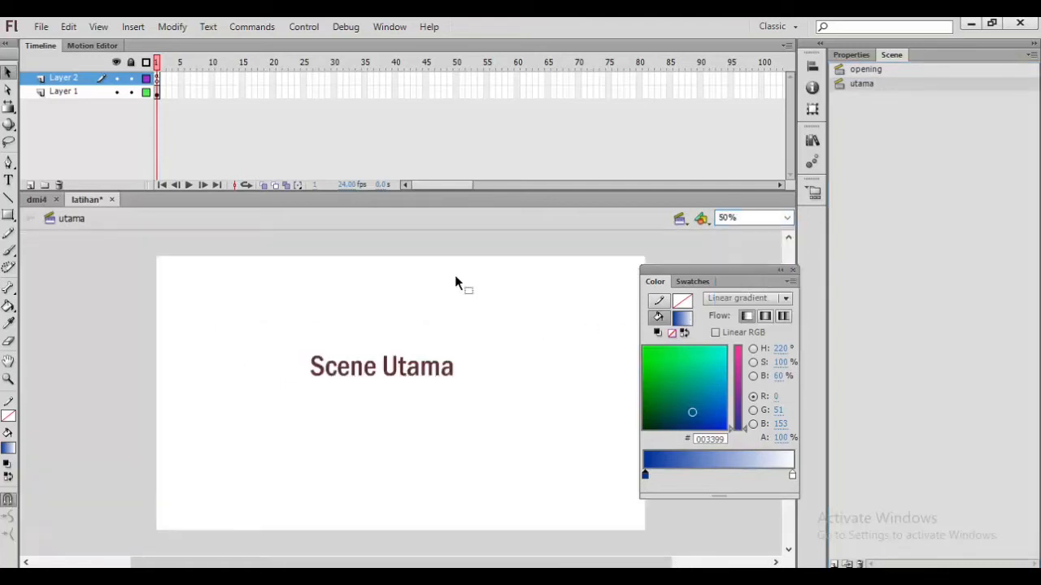
{"action": "left_click", "coordinate": [851, 54]}
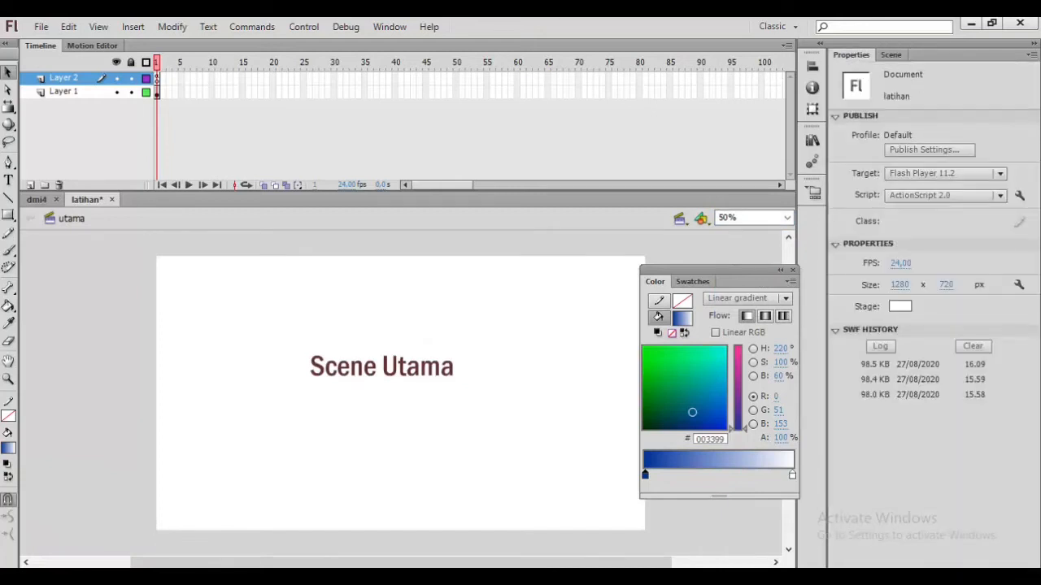
{"action": "left_click", "coordinate": [394, 29]}
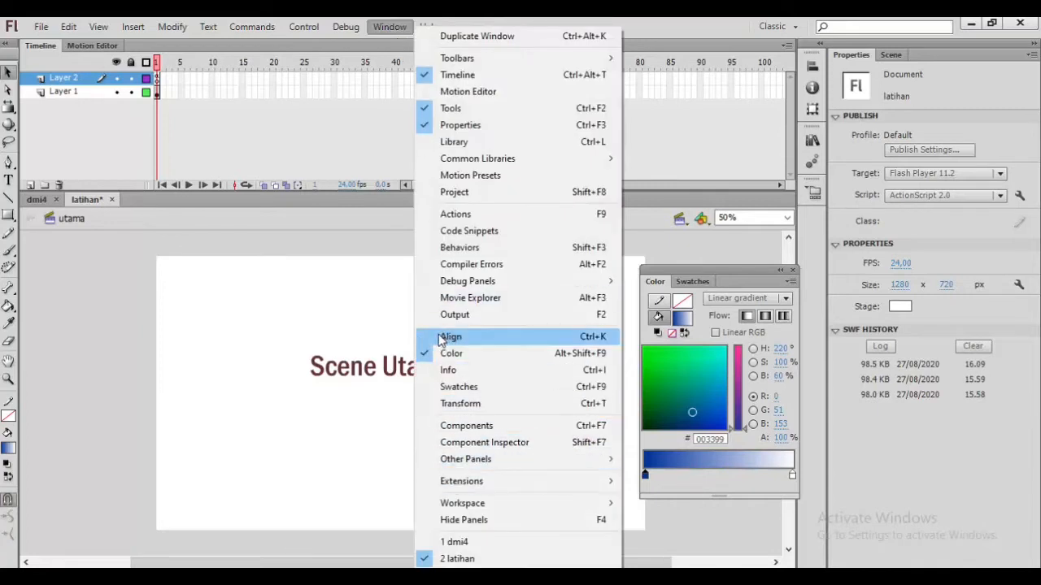
{"action": "left_click", "coordinate": [429, 143]}
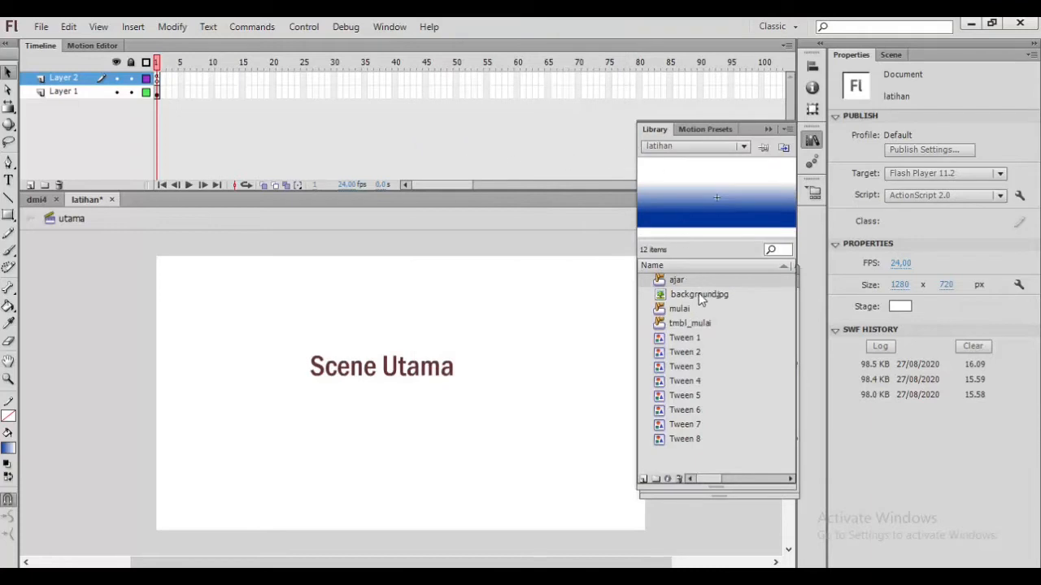
{"action": "left_click", "coordinate": [701, 297]}
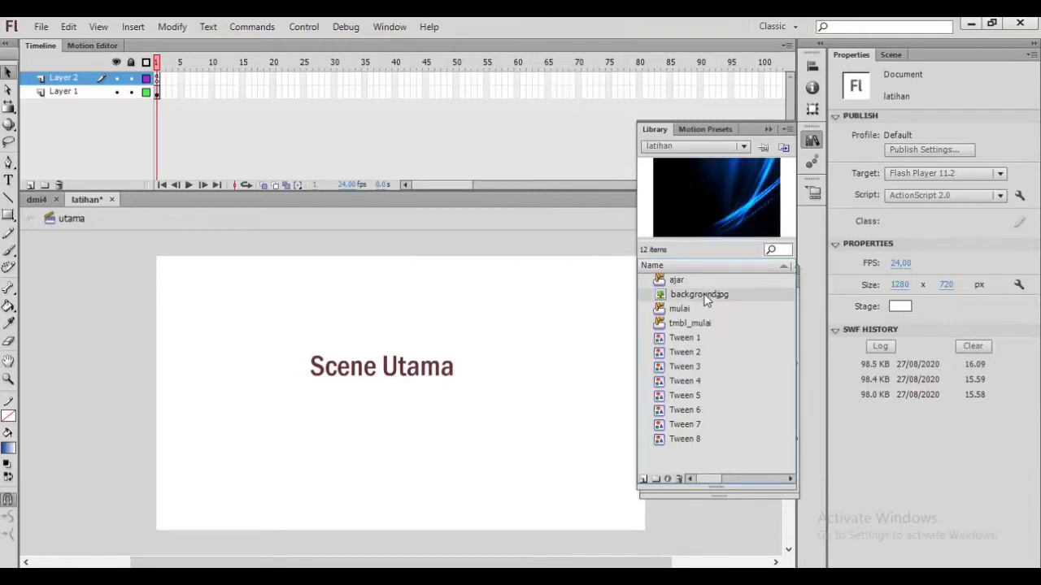
Step: Delete the Scene Utama text from Layer 1
{"action": "left_click", "coordinate": [79, 95]}
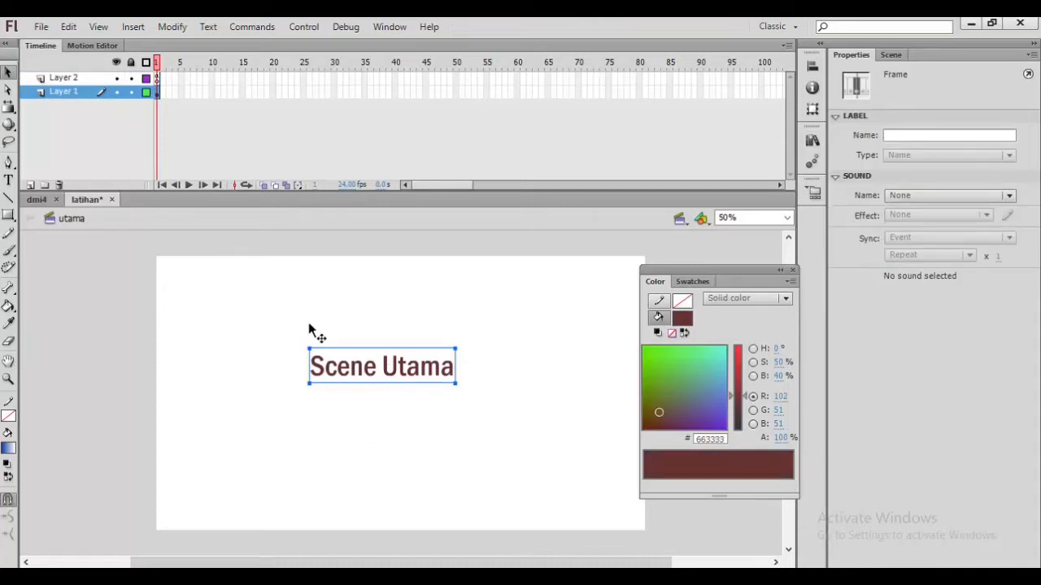
{"action": "left_click", "coordinate": [359, 367]}
{"action": "key", "text": "Delete"}
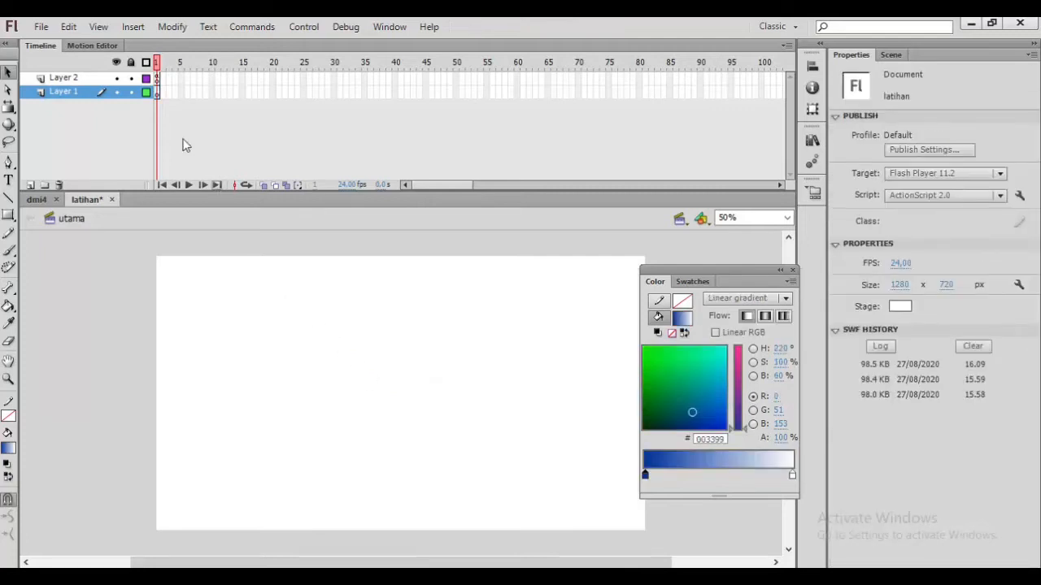
Step: Rename Layer 1 to background
{"action": "double_click", "coordinate": [84, 93]}
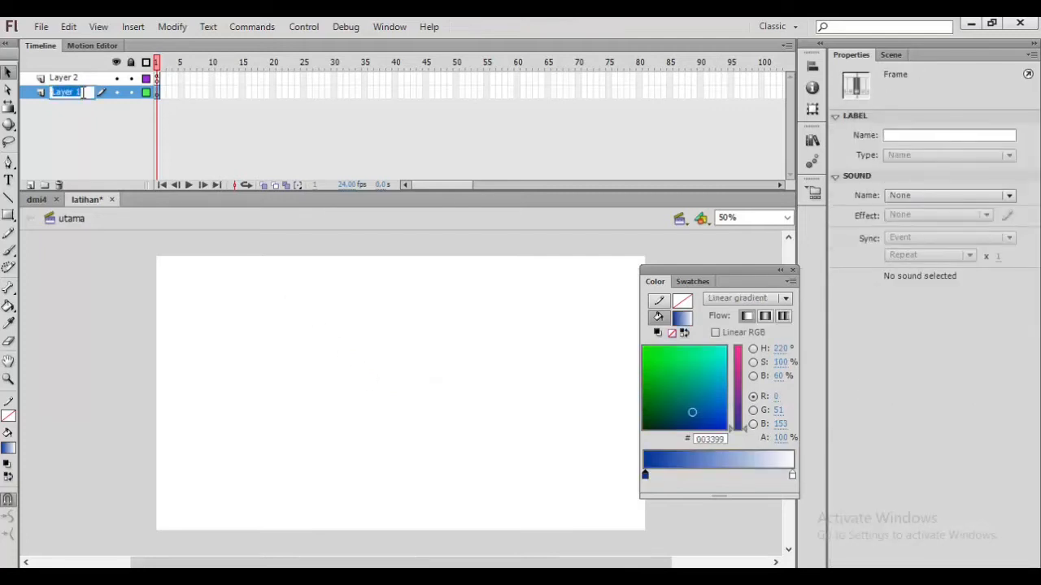
{"action": "type", "text": "background"}
{"action": "key", "text": "Return"}
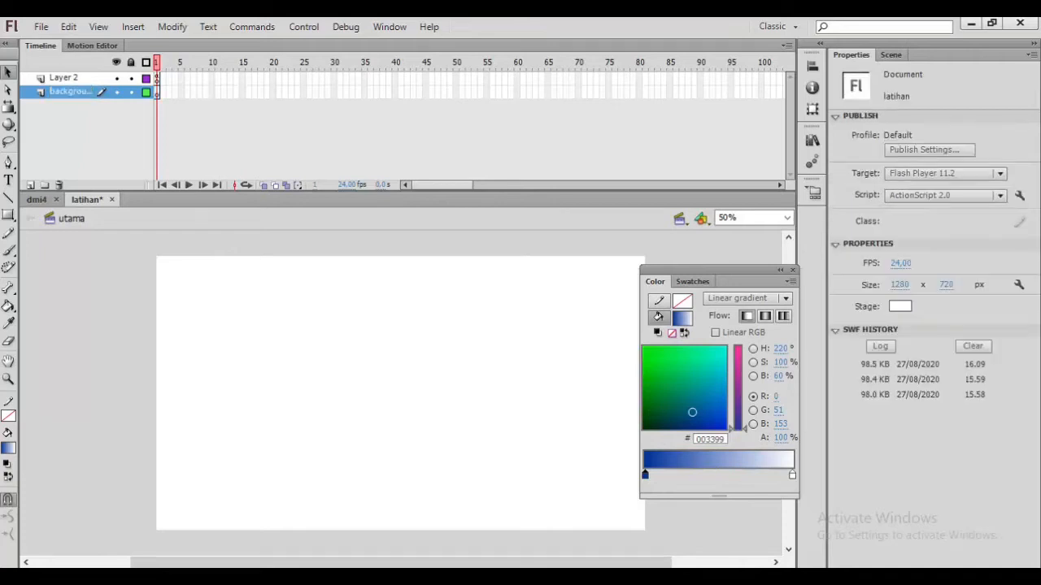
Step: Dock the library beside the properties and place background.jpg on the stage in the background layer
{"action": "left_click", "coordinate": [157, 92]}
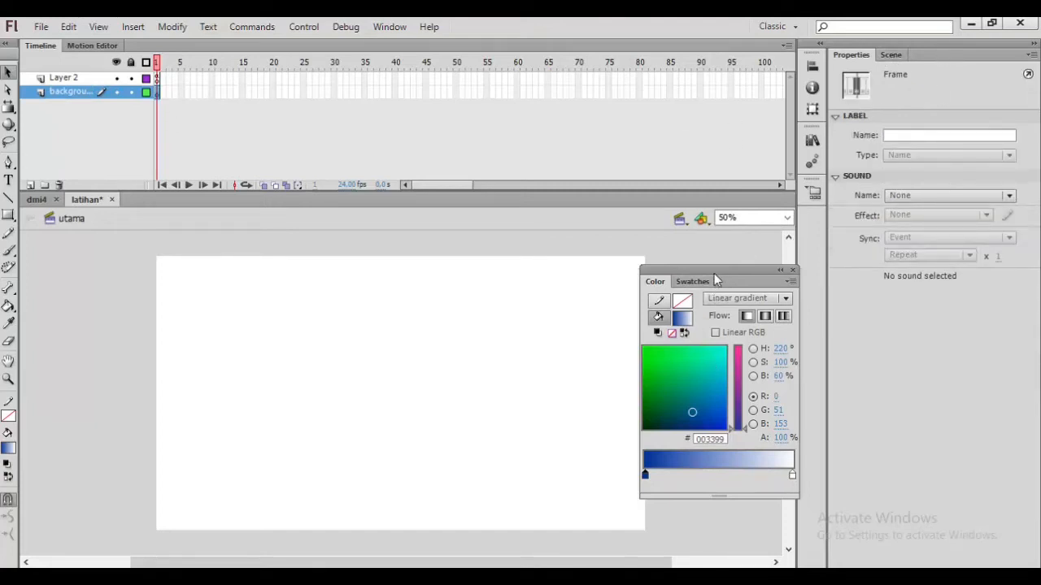
{"action": "left_click", "coordinate": [389, 27]}
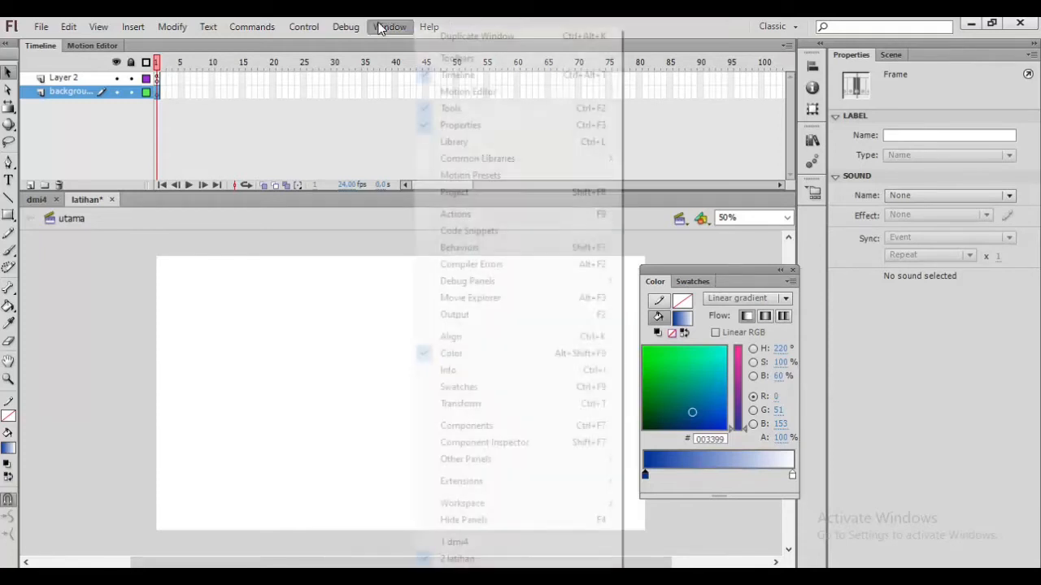
{"action": "left_click", "coordinate": [447, 141]}
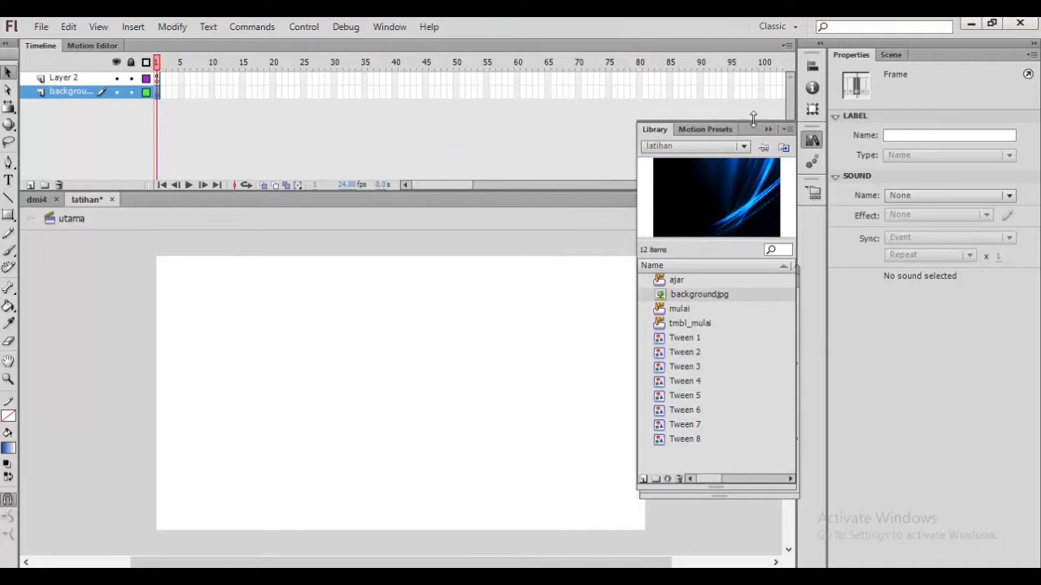
{"action": "left_click_drag", "start_coordinate": [753, 128], "coordinate": [954, 54]}
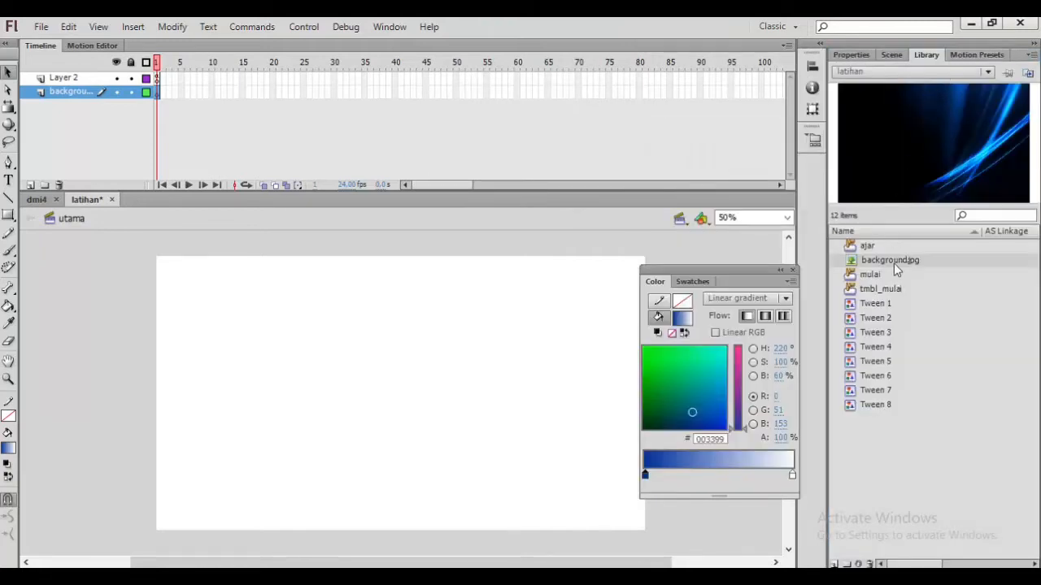
{"action": "left_click_drag", "start_coordinate": [879, 263], "coordinate": [401, 457]}
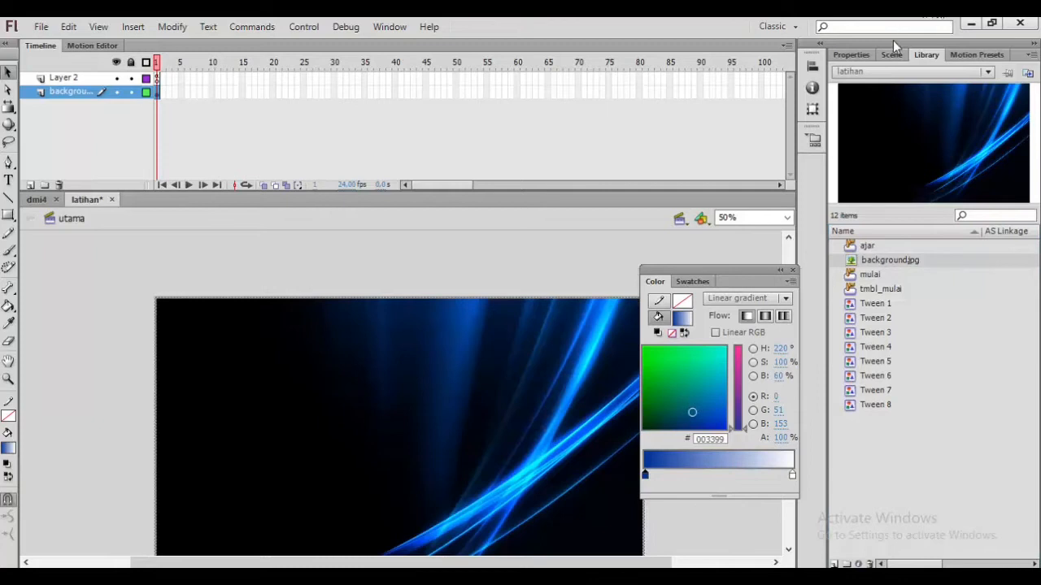
Step: Set the background image's height to 720
{"action": "left_click", "coordinate": [851, 55]}
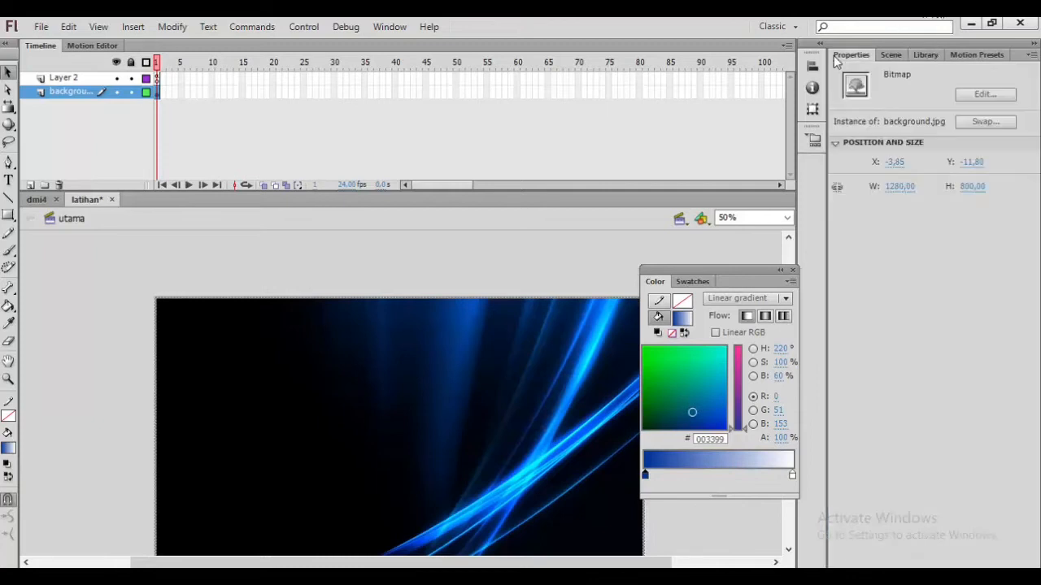
{"action": "left_click", "coordinate": [901, 189]}
{"action": "left_click", "coordinate": [969, 186]}
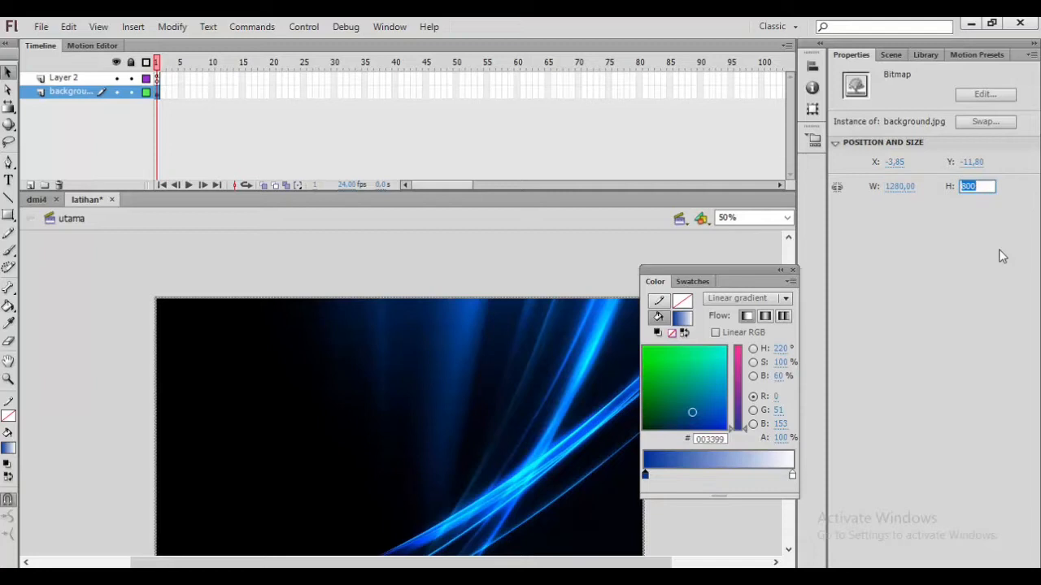
{"action": "type", "text": "720"}
{"action": "key", "text": "Return"}
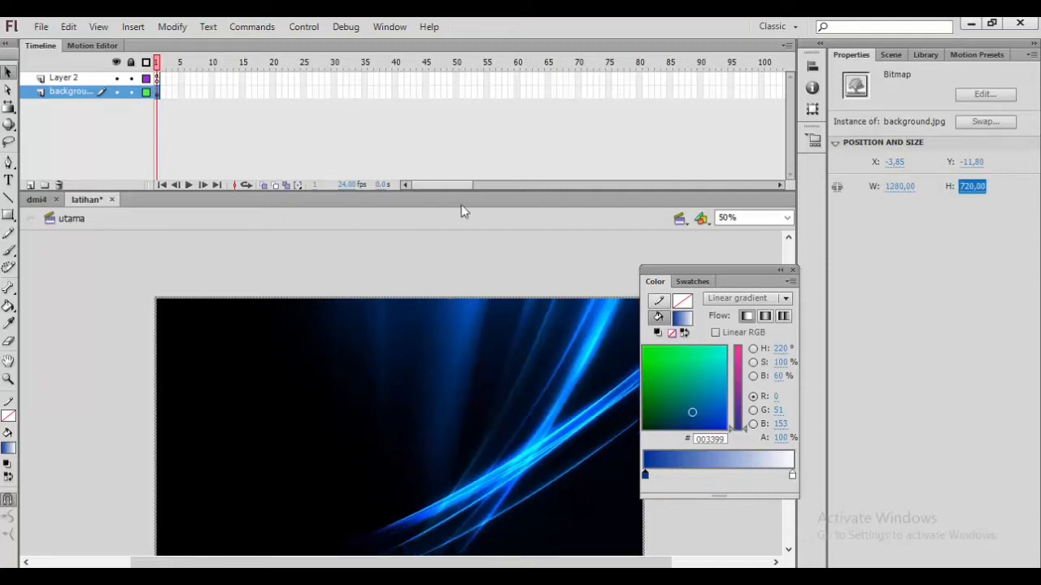
Step: Nudge the background image into alignment with the stage and lock the background layer
{"action": "left_click", "coordinate": [475, 271]}
{"action": "scroll", "coordinate": [477, 269], "scroll_direction": "down", "scroll_amount": 2}
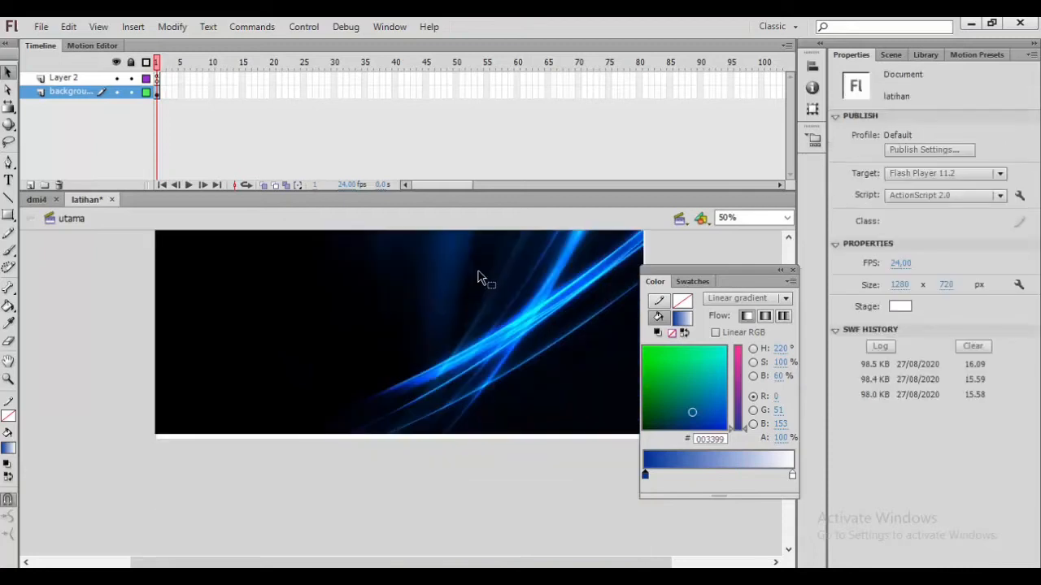
{"action": "left_click", "coordinate": [465, 308]}
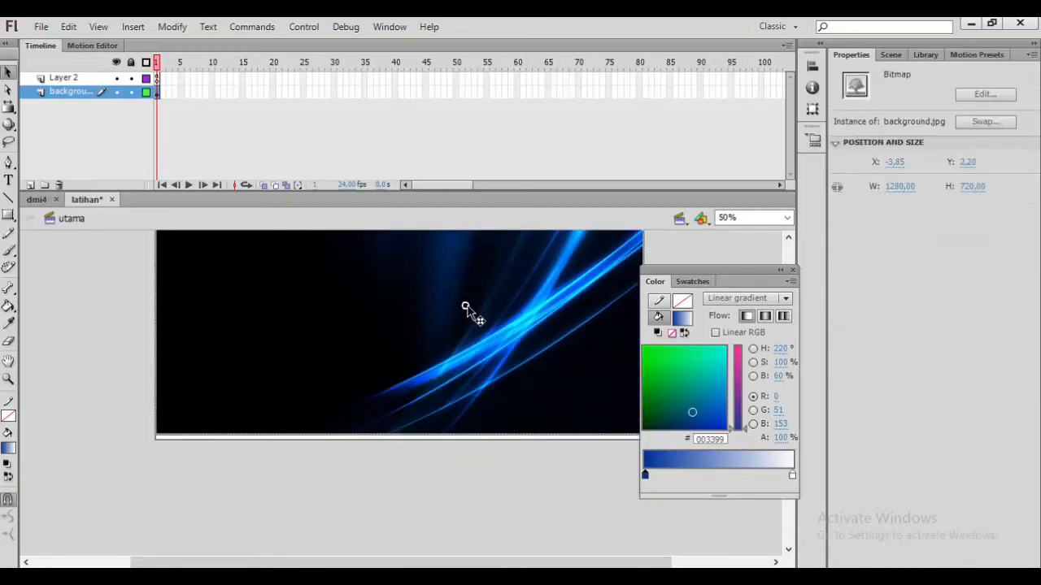
{"action": "scroll", "coordinate": [250, 317], "scroll_direction": "up", "scroll_amount": 2}
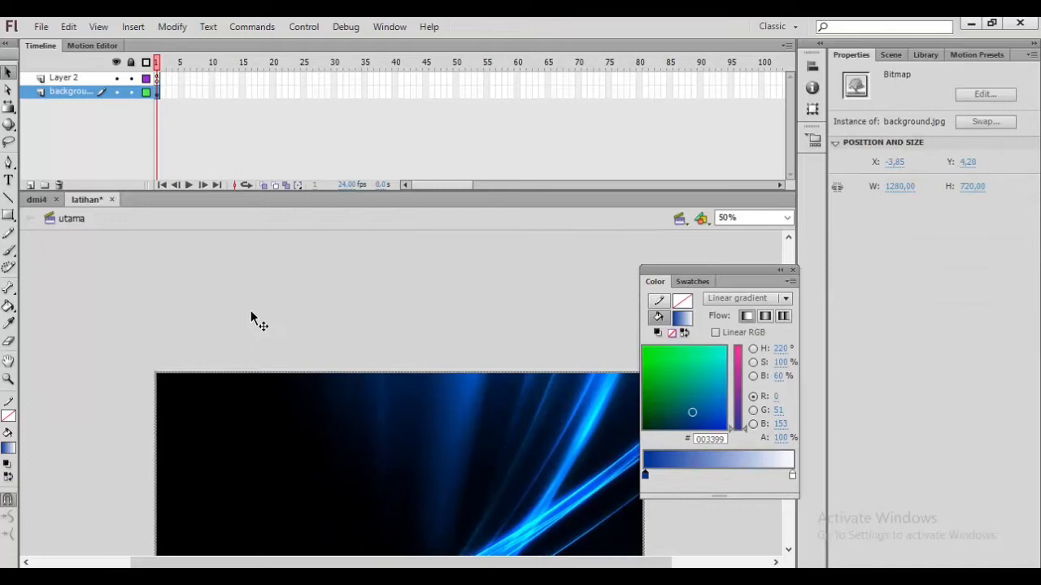
{"action": "left_click", "coordinate": [131, 92]}
{"action": "left_click", "coordinate": [307, 343]}
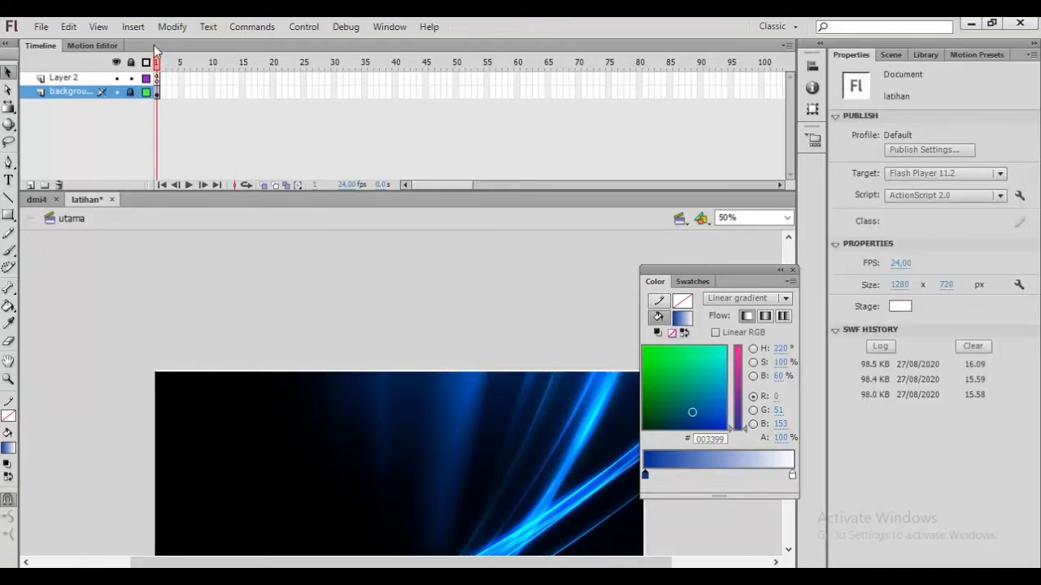
{"action": "left_click", "coordinate": [131, 92]}
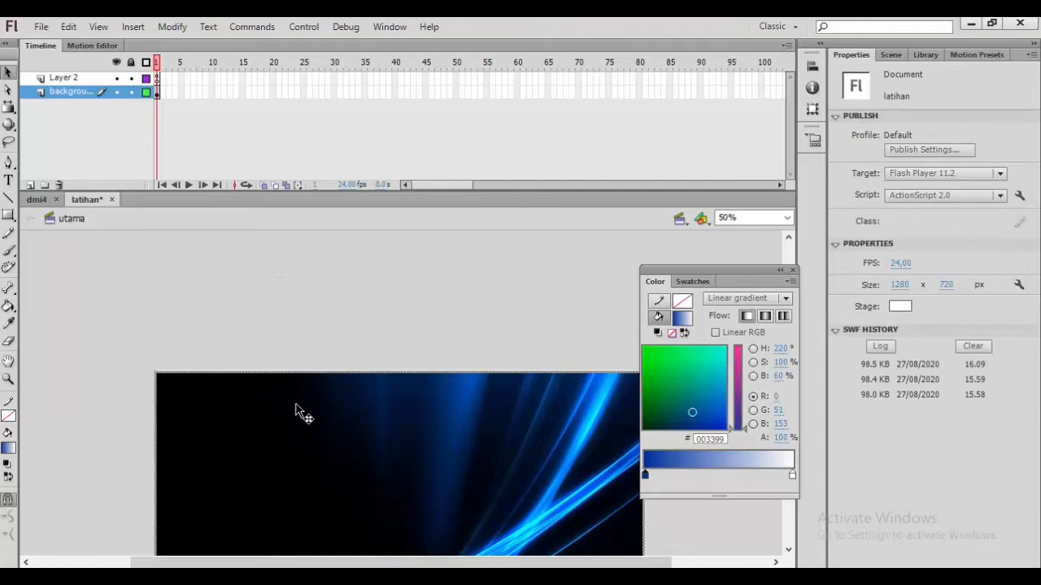
{"action": "left_click_drag", "start_coordinate": [295, 406], "coordinate": [293, 403]}
{"action": "left_click", "coordinate": [262, 292]}
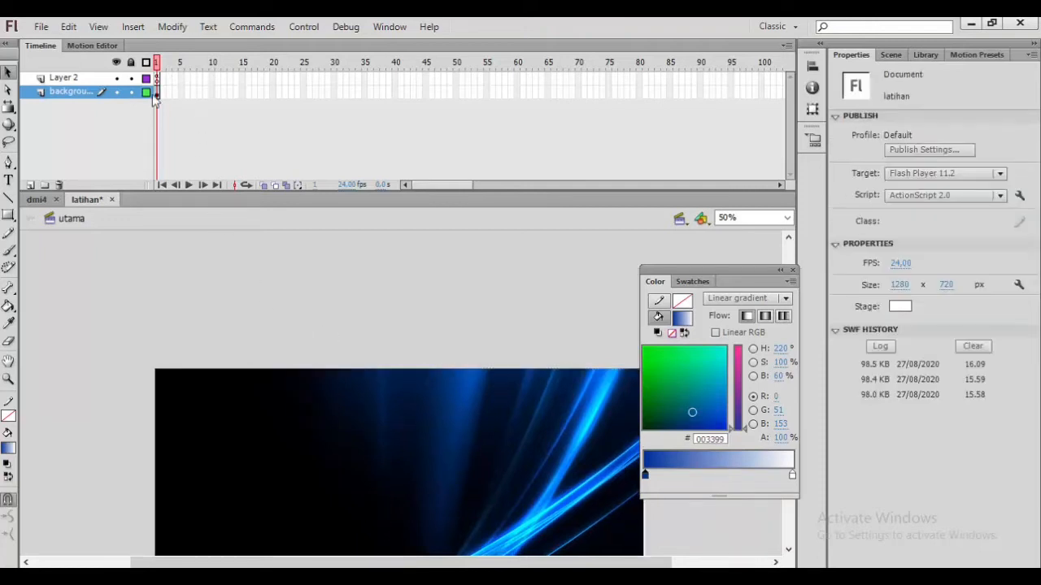
{"action": "left_click", "coordinate": [130, 91]}
Step: Rename Layer 2 to button
{"action": "double_click", "coordinate": [70, 78]}
{"action": "type", "text": "butt"}
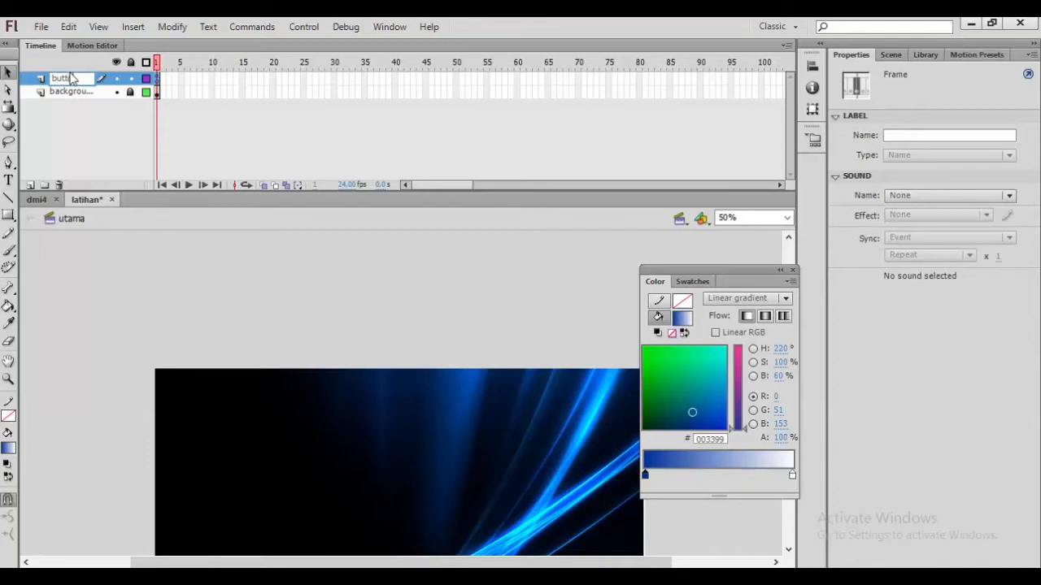
{"action": "type", "text": "on"}
{"action": "key", "text": "Return"}
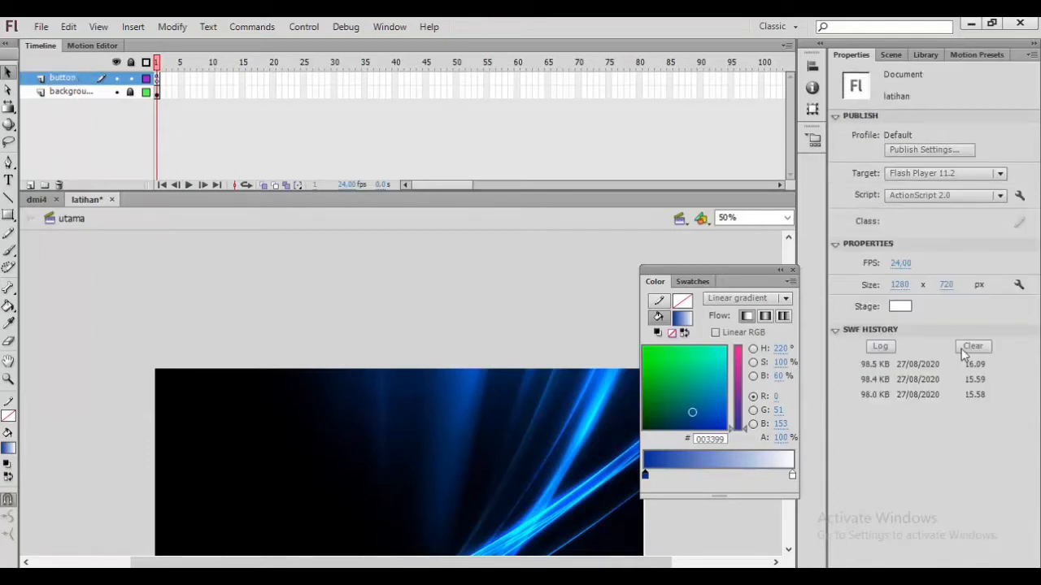
Step: Draw a gradient-filled rectangle primitive about 268 by 102 px on the button layer with the Rectangle Primitive Tool
{"action": "left_click", "coordinate": [14, 220]}
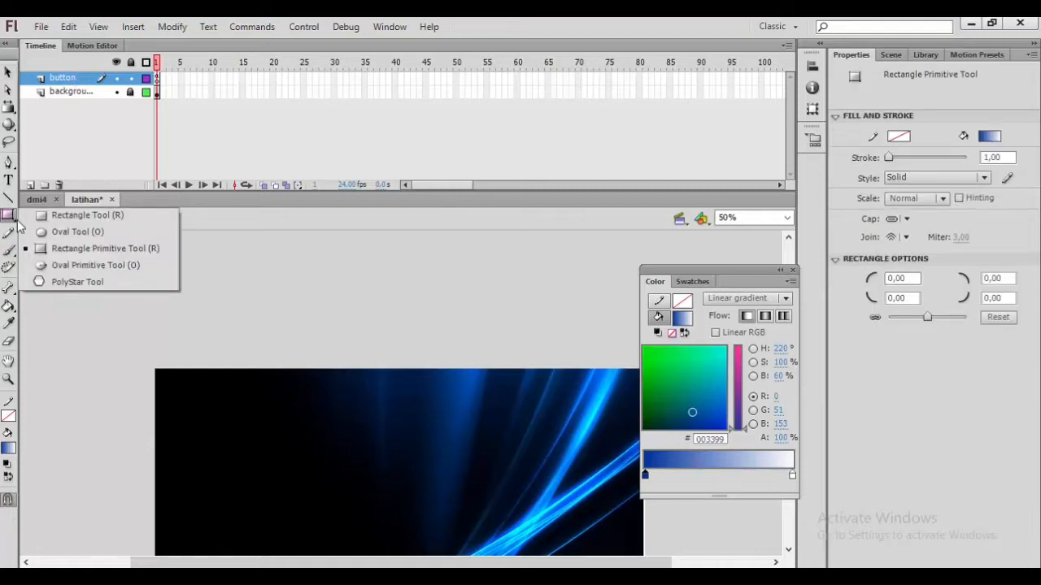
{"action": "left_click", "coordinate": [106, 249]}
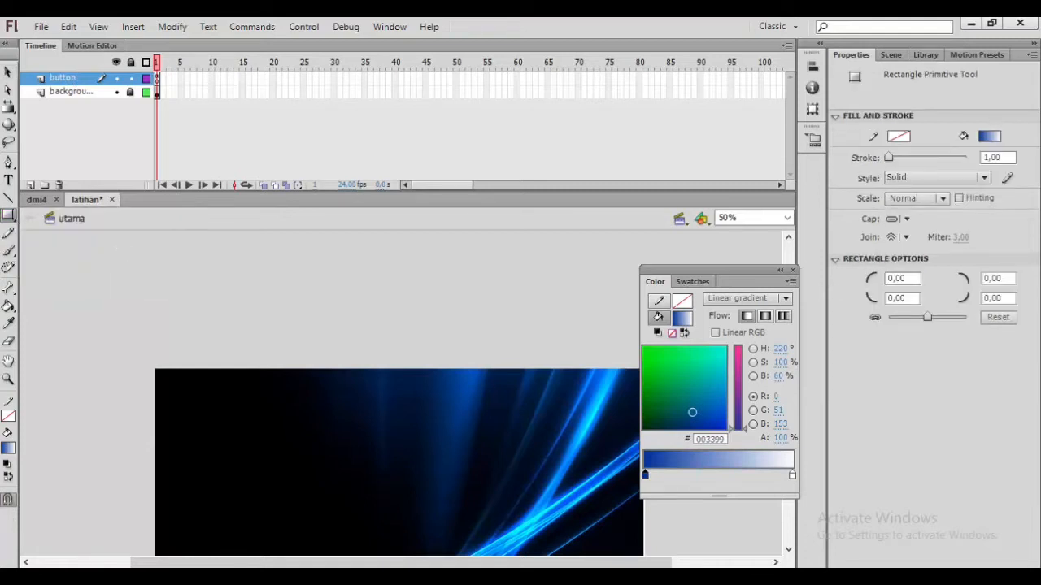
{"action": "scroll", "coordinate": [398, 394], "scroll_direction": "down", "scroll_amount": 2}
{"action": "scroll", "coordinate": [399, 394], "scroll_direction": "up", "scroll_amount": 1}
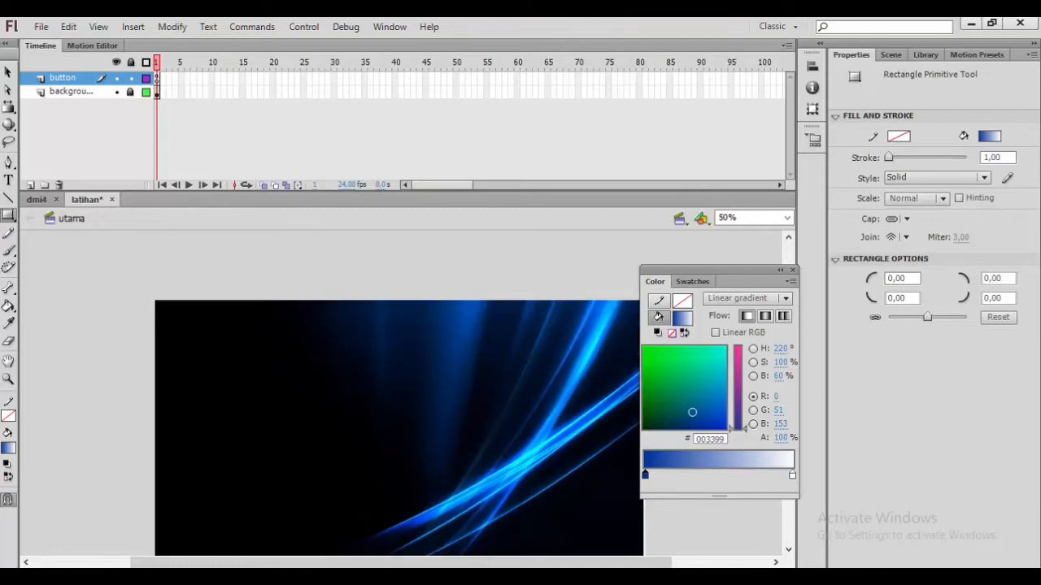
{"action": "left_click_drag", "start_coordinate": [258, 361], "coordinate": [361, 400]}
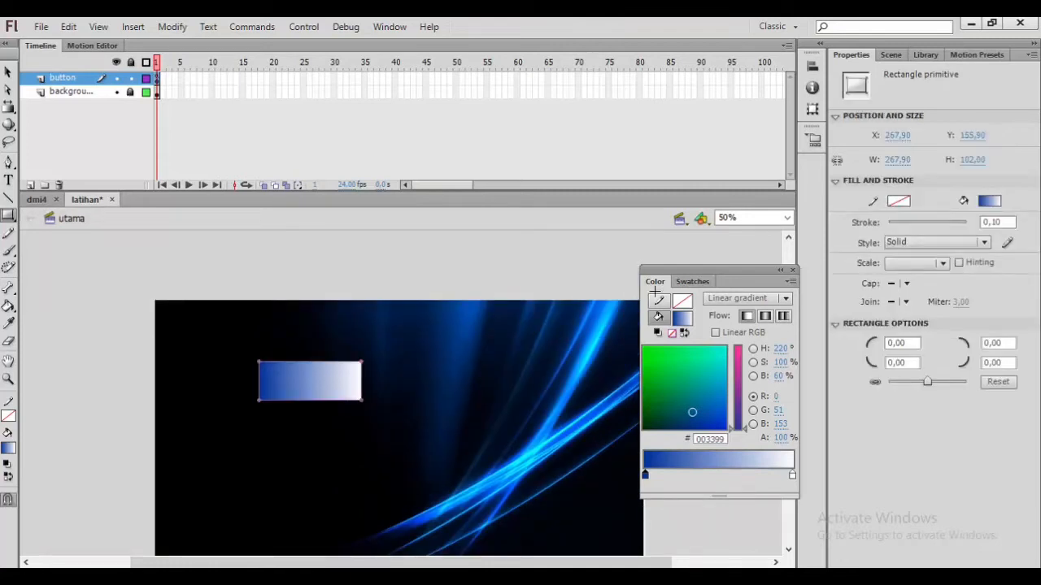
Step: Set the rectangle's corner radius to 20
{"action": "left_click", "coordinate": [909, 342]}
{"action": "type", "text": "20"}
{"action": "key", "text": "Return"}
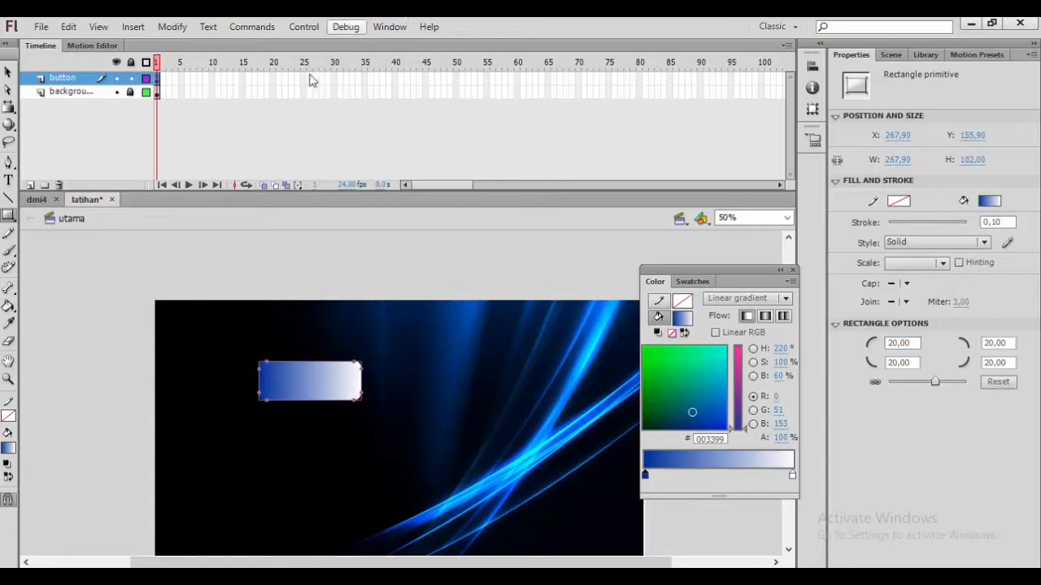
{"action": "left_click", "coordinate": [7, 72]}
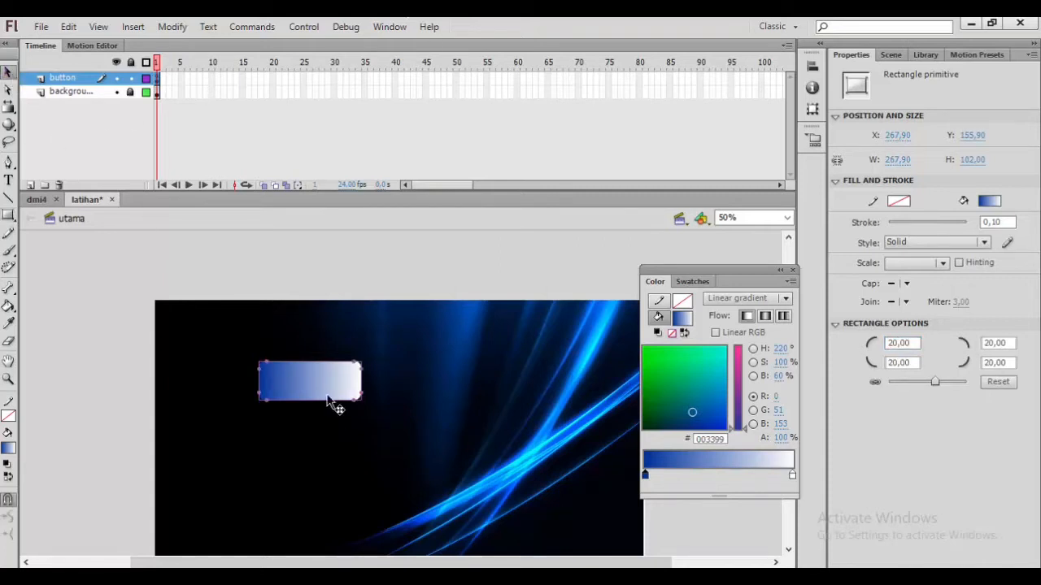
{"action": "left_click", "coordinate": [380, 398]}
{"action": "left_click", "coordinate": [329, 380]}
{"action": "left_click", "coordinate": [391, 33]}
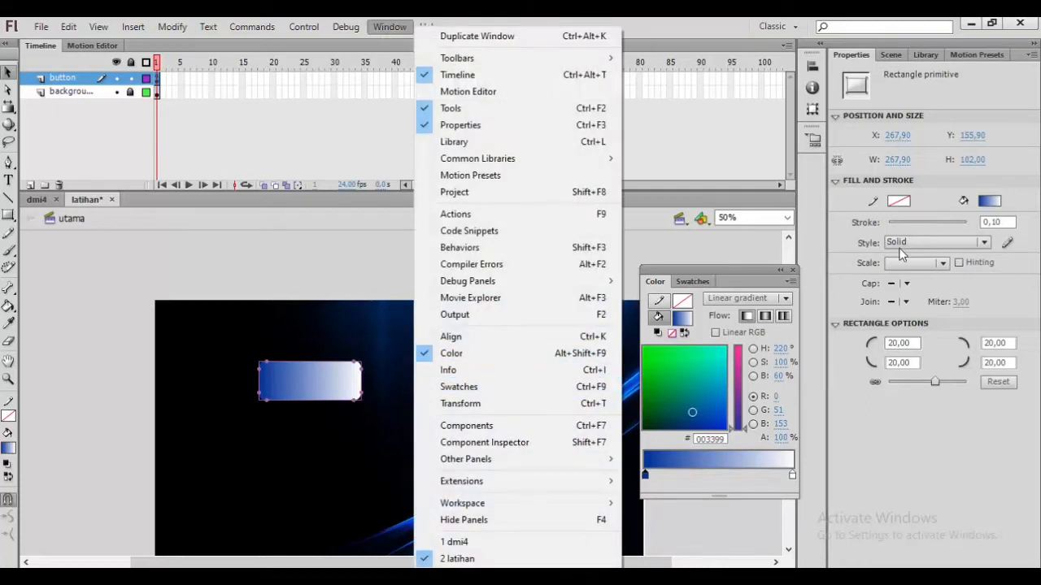
{"action": "left_click", "coordinate": [741, 298]}
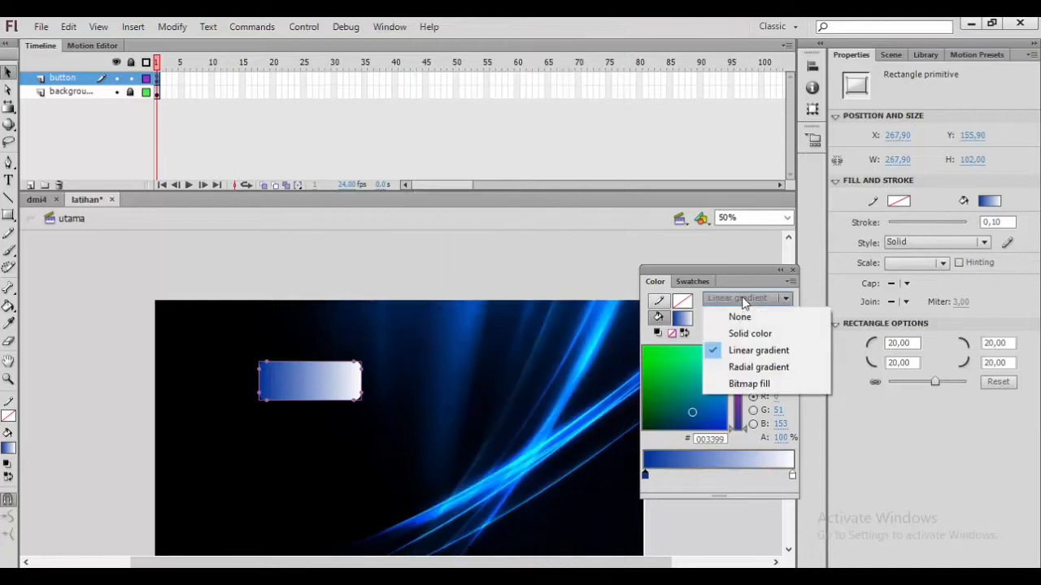
{"action": "left_click", "coordinate": [752, 350]}
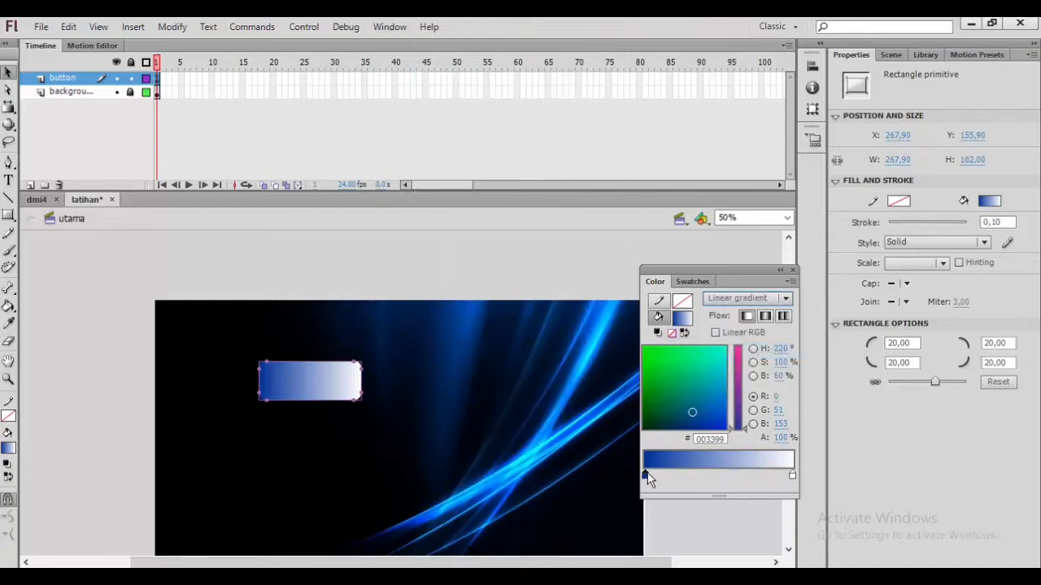
Step: Rotate the rectangle's linear gradient to run vertically using the Gradient Transform Tool
{"action": "left_click", "coordinate": [9, 109]}
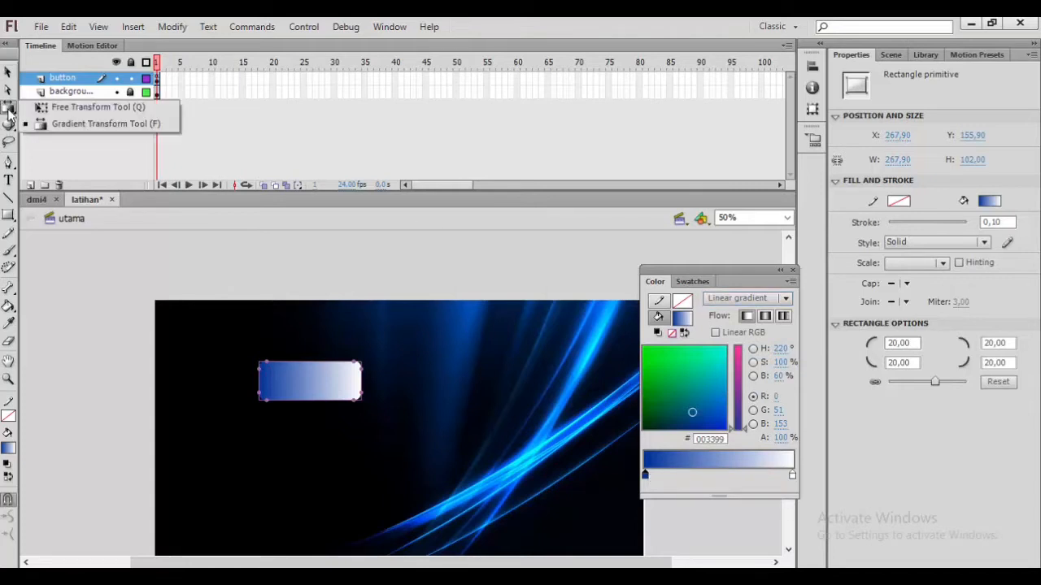
{"action": "left_click", "coordinate": [98, 123]}
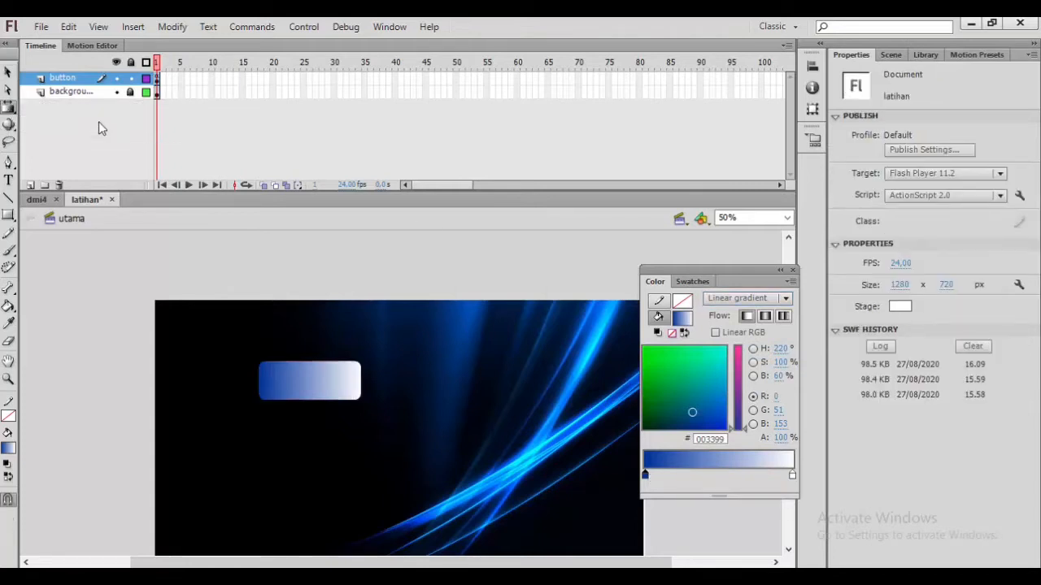
{"action": "left_click", "coordinate": [330, 379]}
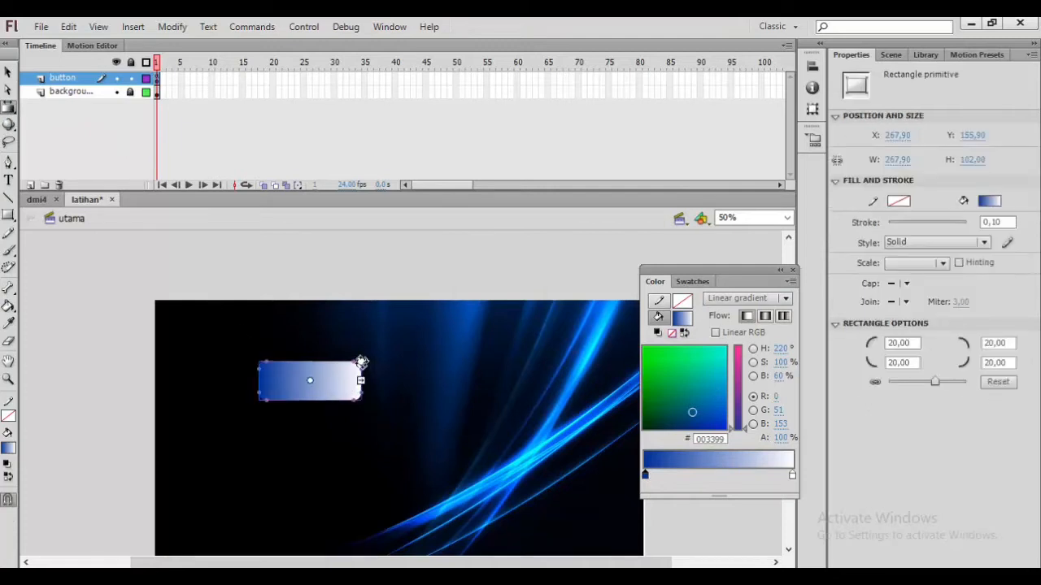
{"action": "left_click_drag", "start_coordinate": [350, 355], "coordinate": [310, 365]}
{"action": "left_click", "coordinate": [382, 343]}
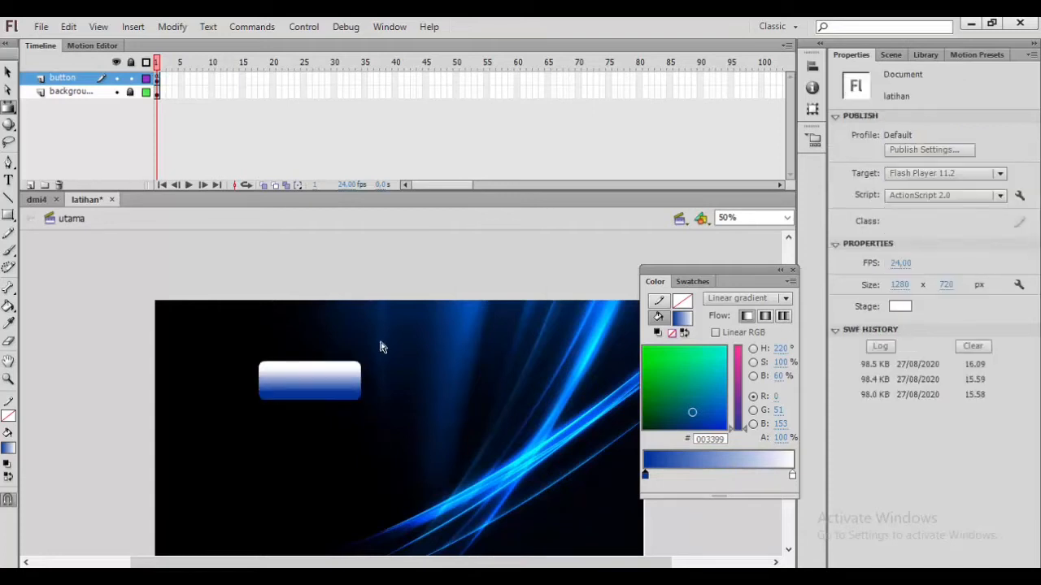
{"action": "left_click", "coordinate": [319, 384]}
{"action": "left_click", "coordinate": [407, 361]}
{"action": "left_click", "coordinate": [296, 395]}
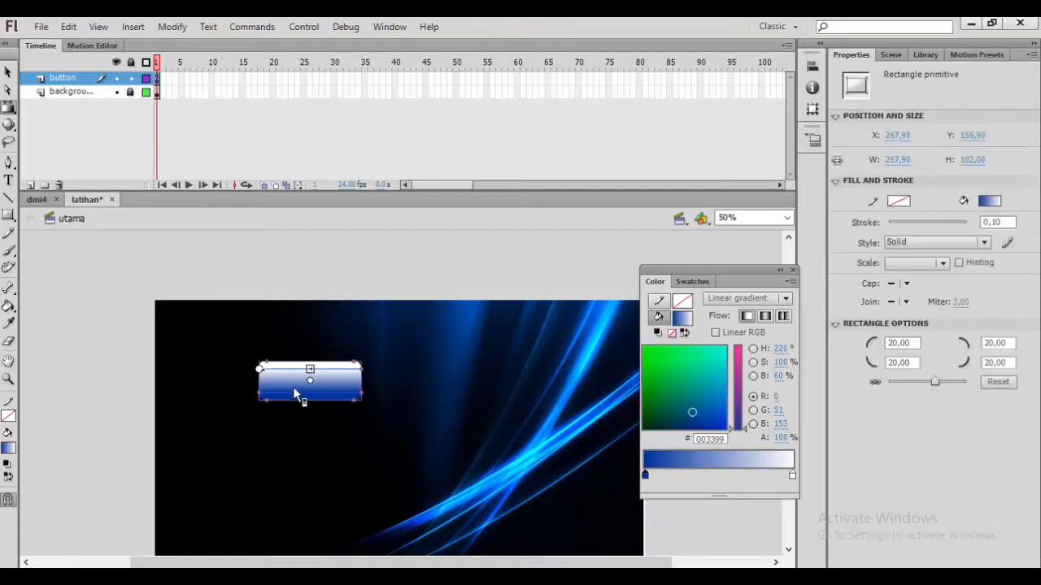
{"action": "left_click", "coordinate": [385, 371]}
{"action": "left_click", "coordinate": [333, 397]}
Step: Set the gradient's first colour stop to #FF9900
{"action": "double_click", "coordinate": [645, 477]}
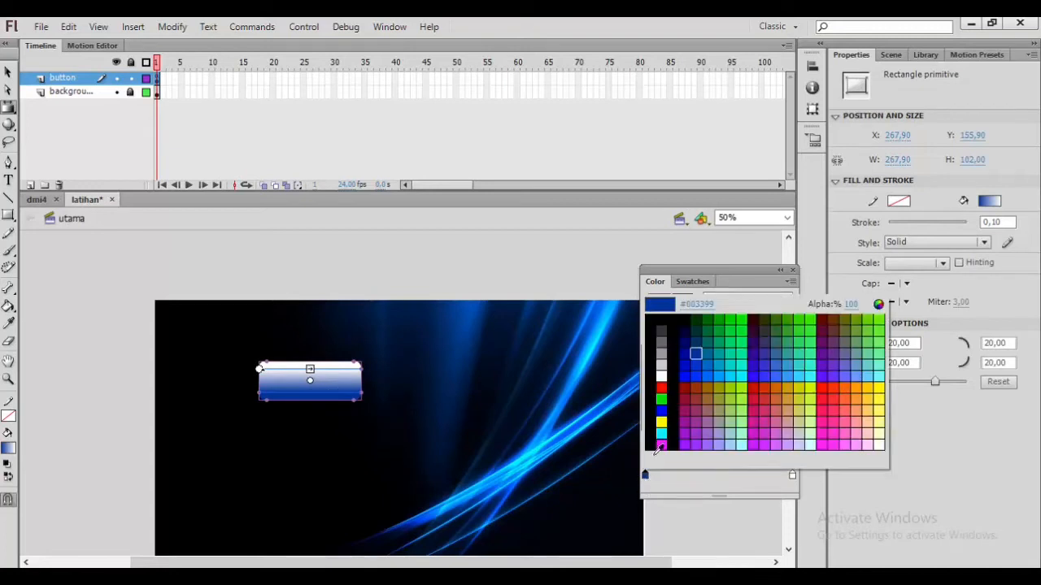
{"action": "left_click", "coordinate": [858, 392]}
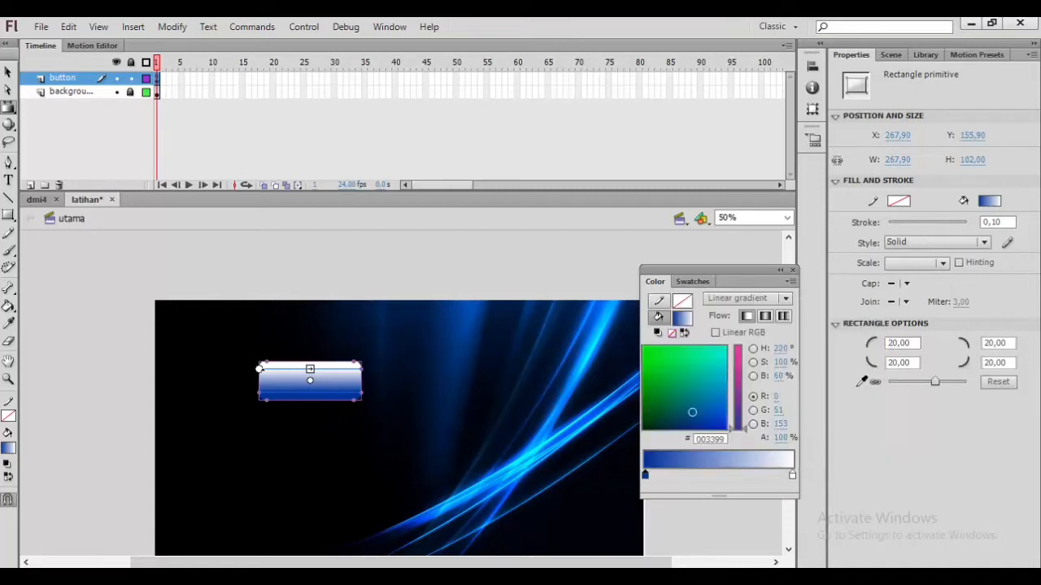
{"action": "left_click", "coordinate": [472, 401]}
{"action": "left_click", "coordinate": [358, 400]}
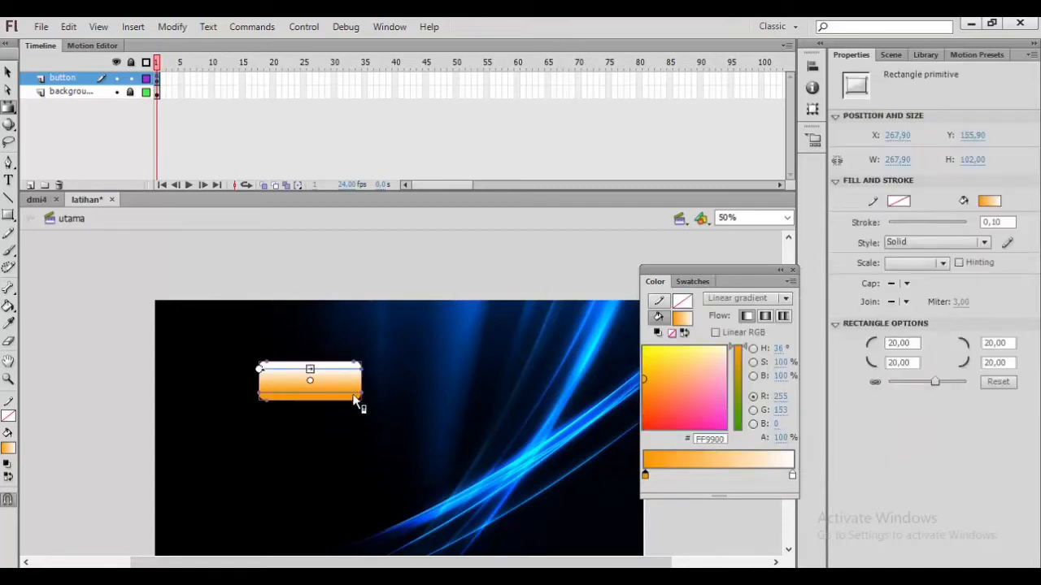
Step: Set the gradient's first colour stop to #0033FF
{"action": "double_click", "coordinate": [646, 477]}
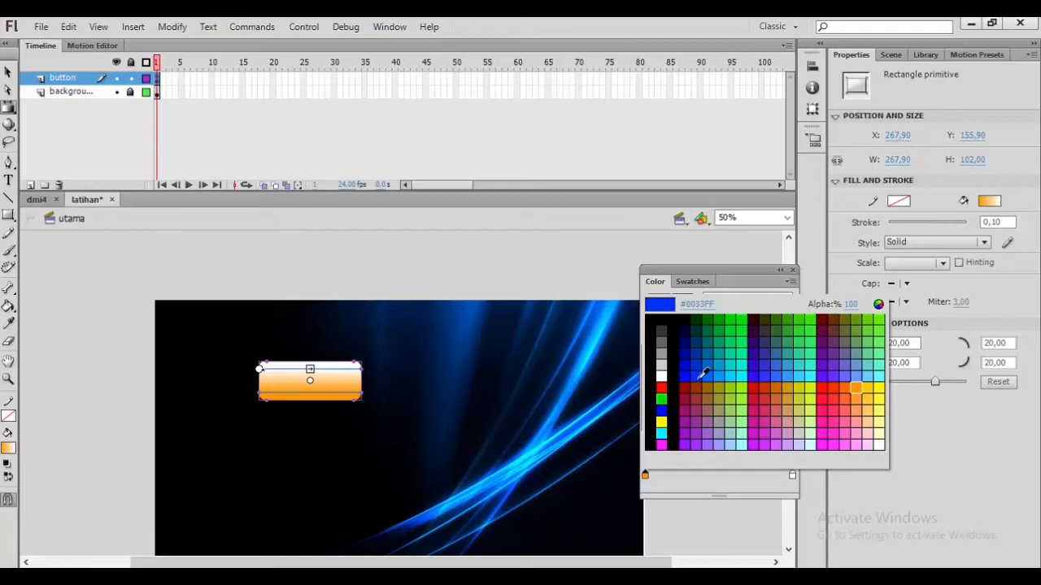
{"action": "left_click", "coordinate": [702, 374]}
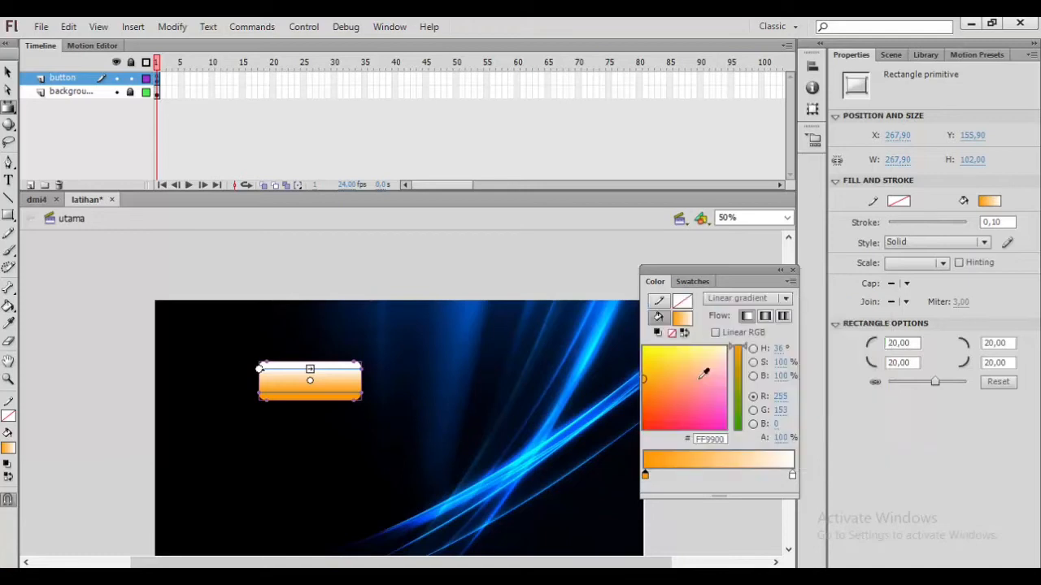
{"action": "left_click", "coordinate": [446, 393]}
Step: Convert the rectangle to a Button symbol named tombolprofil
{"action": "left_click", "coordinate": [330, 382]}
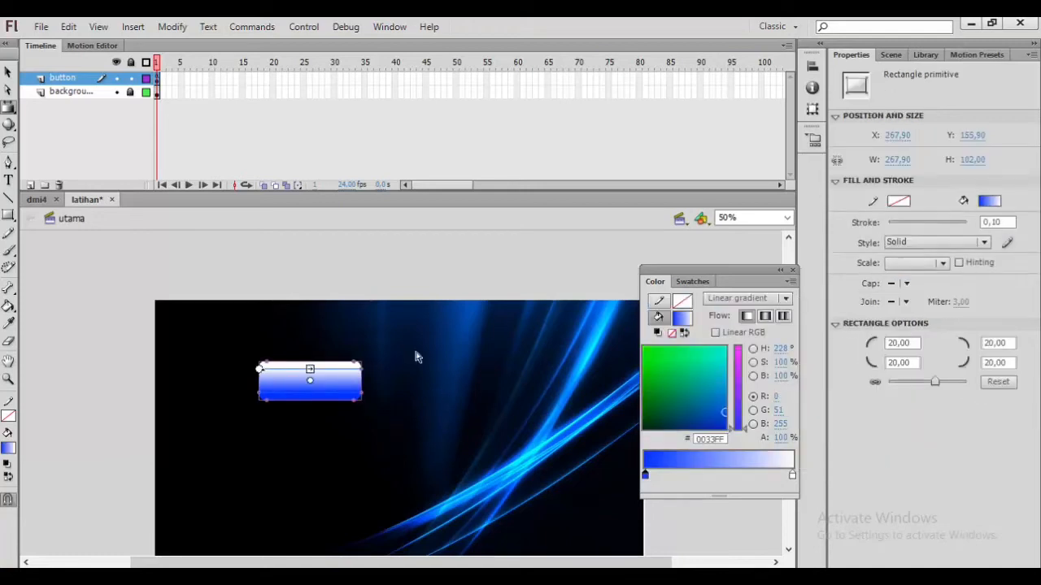
{"action": "right_click", "coordinate": [330, 384]}
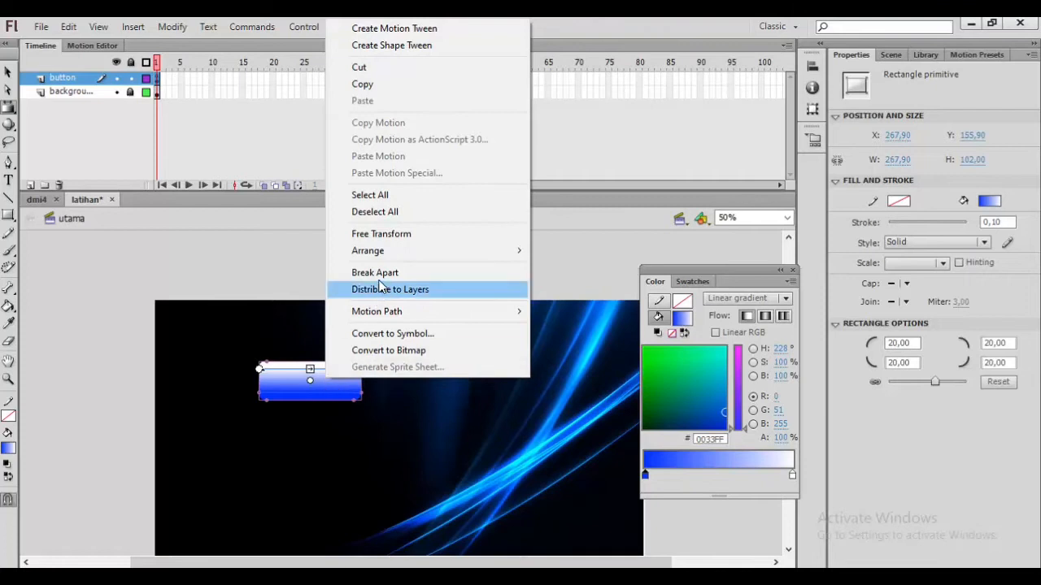
{"action": "left_click", "coordinate": [383, 334]}
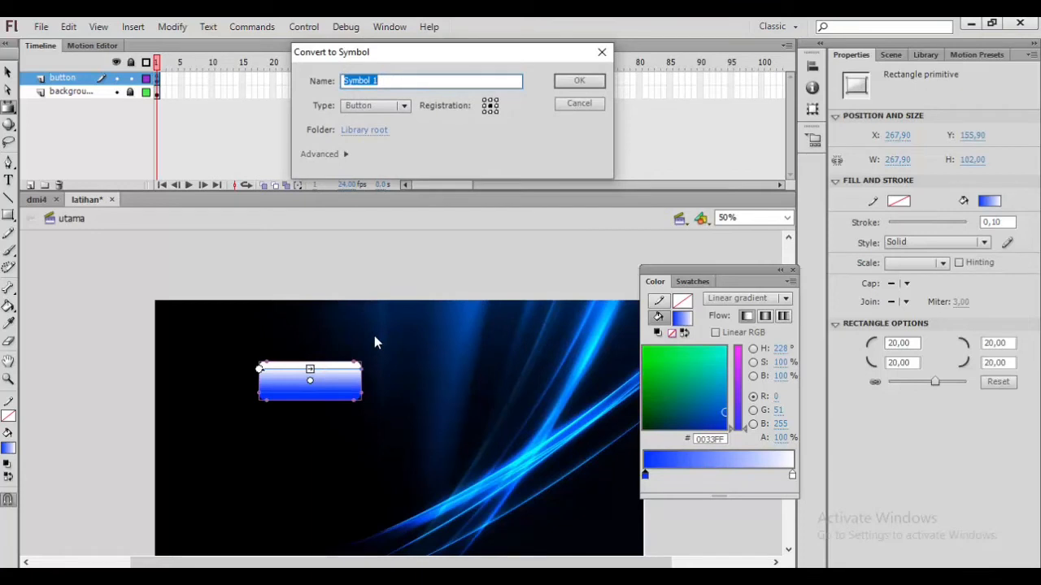
{"action": "type", "text": "to"}
{"action": "left_click", "coordinate": [589, 82]}
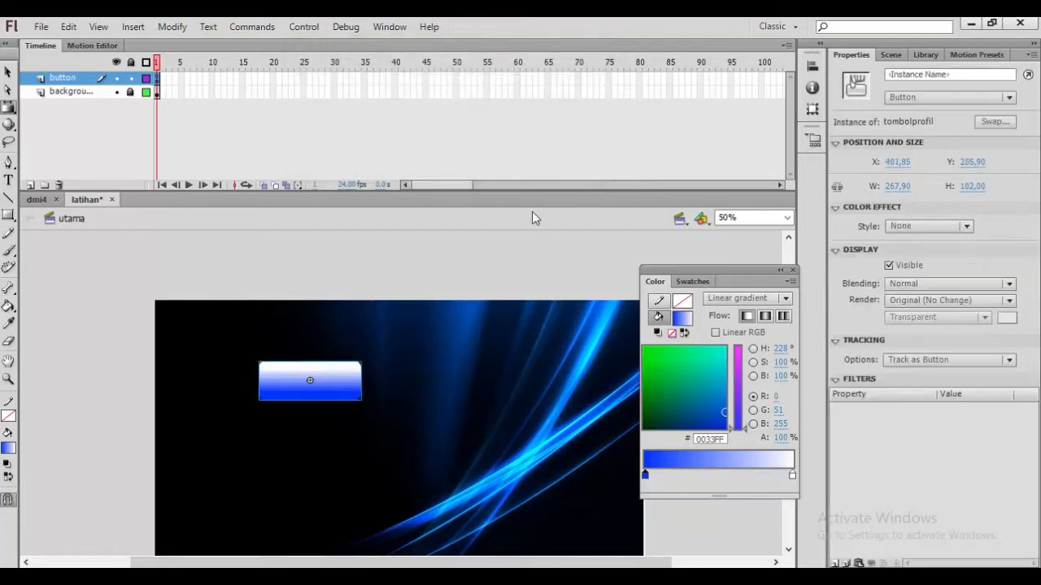
Step: Add a Bevel filter to the button instance
{"action": "left_click", "coordinate": [322, 342]}
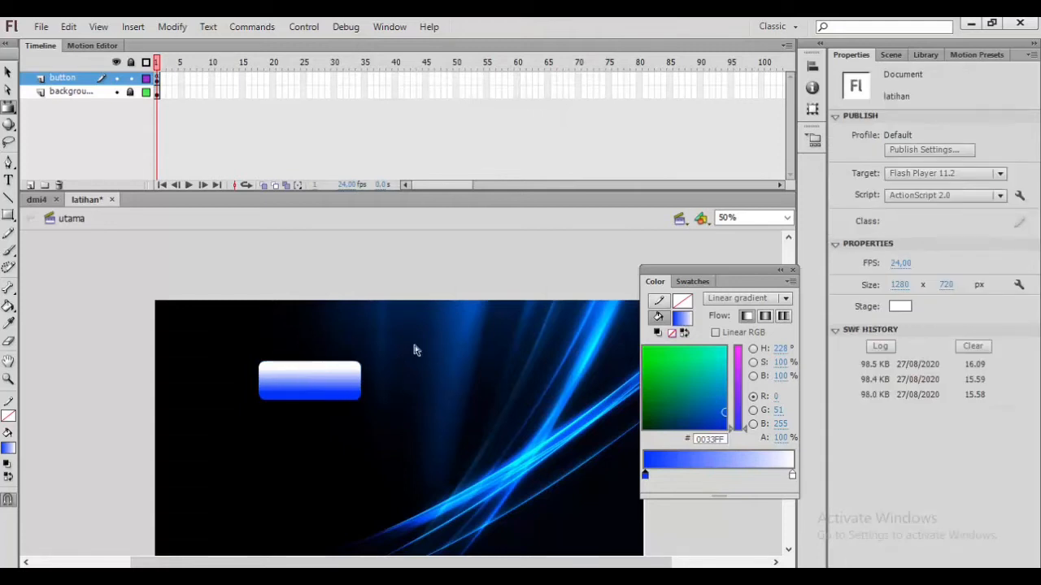
{"action": "left_click", "coordinate": [9, 75]}
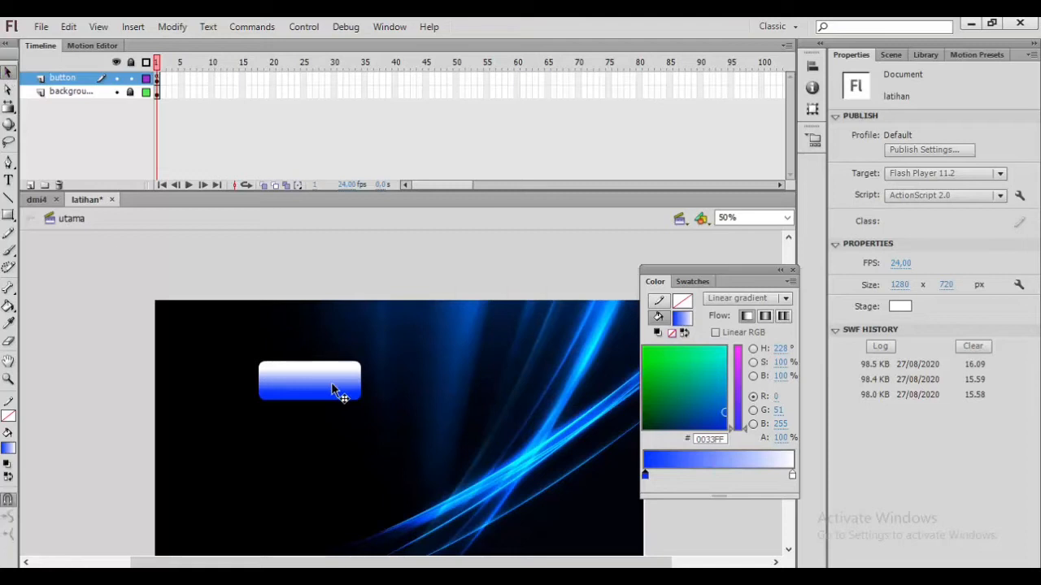
{"action": "left_click", "coordinate": [341, 395]}
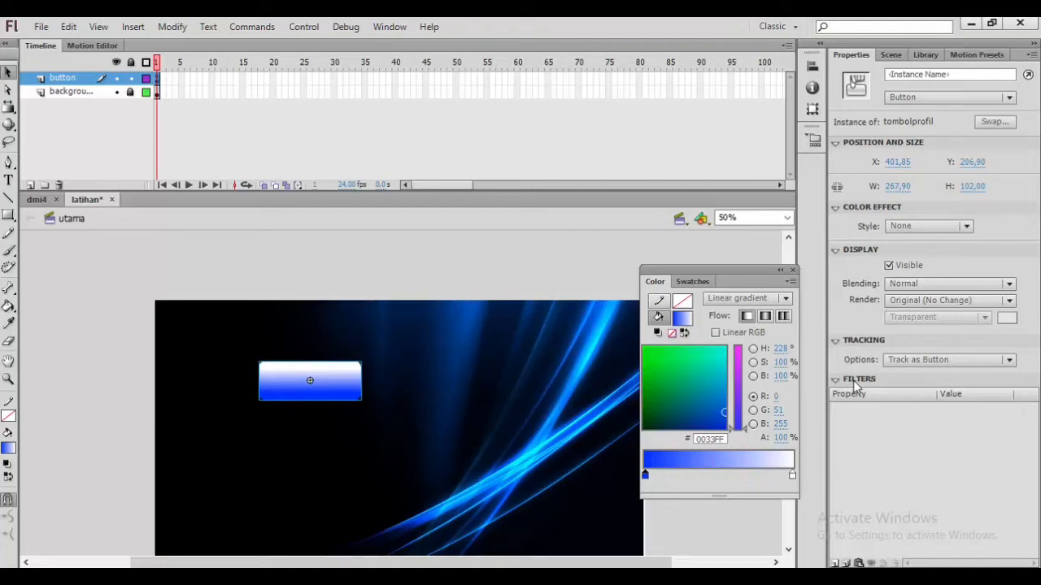
{"action": "left_click", "coordinate": [837, 563]}
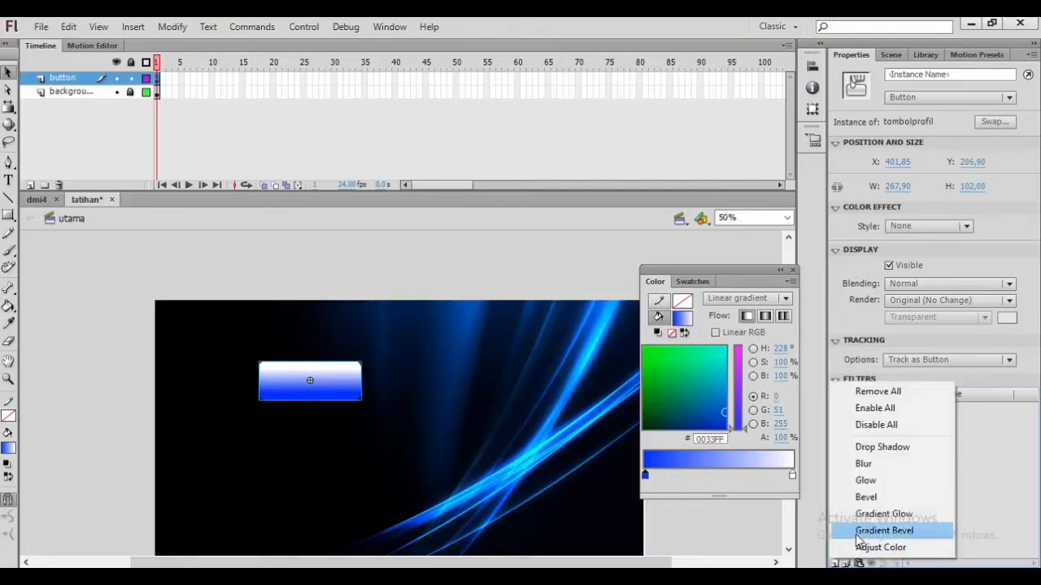
{"action": "left_click", "coordinate": [864, 497]}
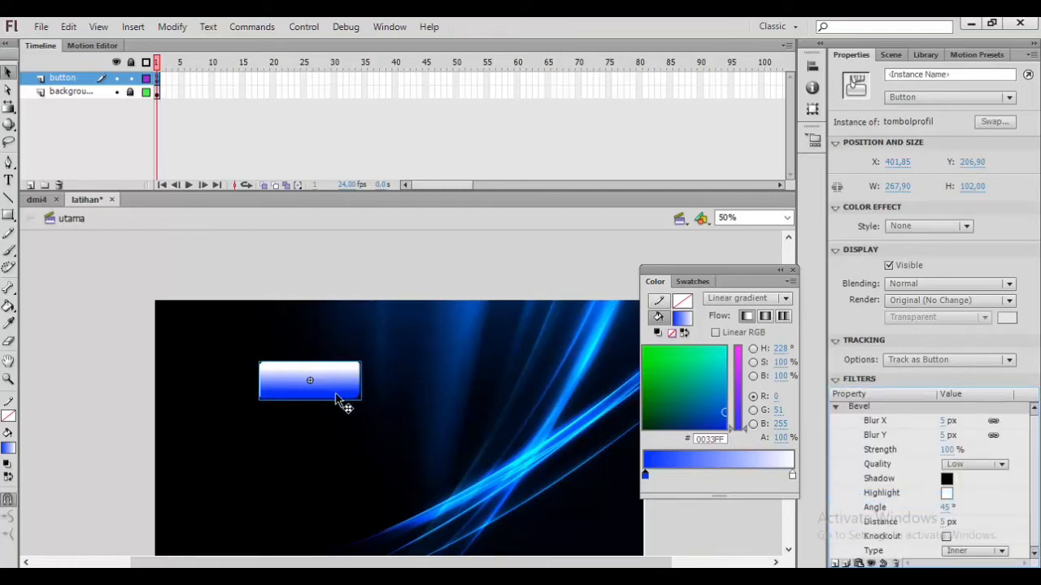
{"action": "left_click", "coordinate": [402, 396]}
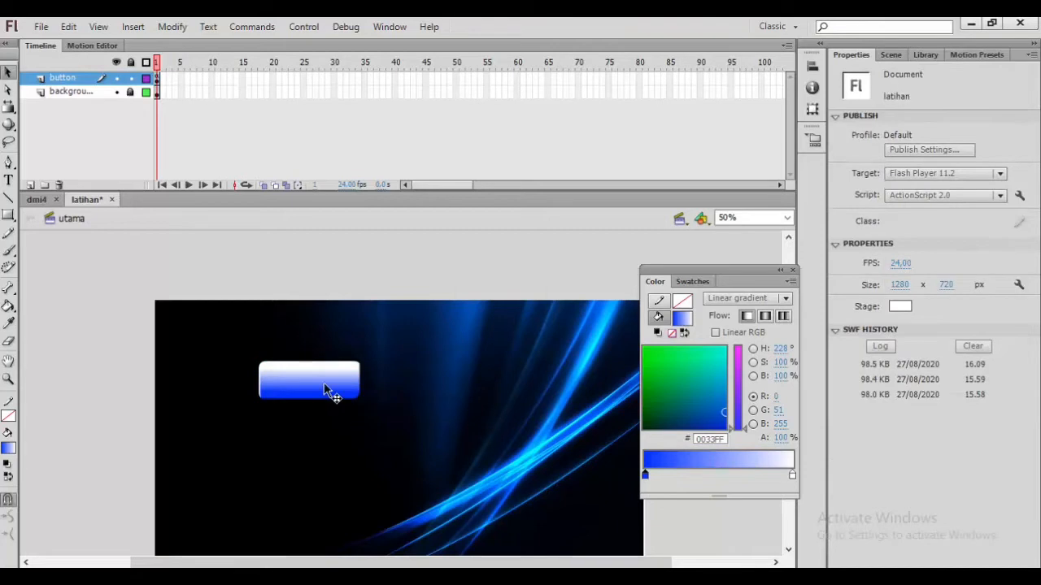
Step: Set the bevel filter's shadow colour to blue sampled from the button
{"action": "left_click", "coordinate": [331, 390]}
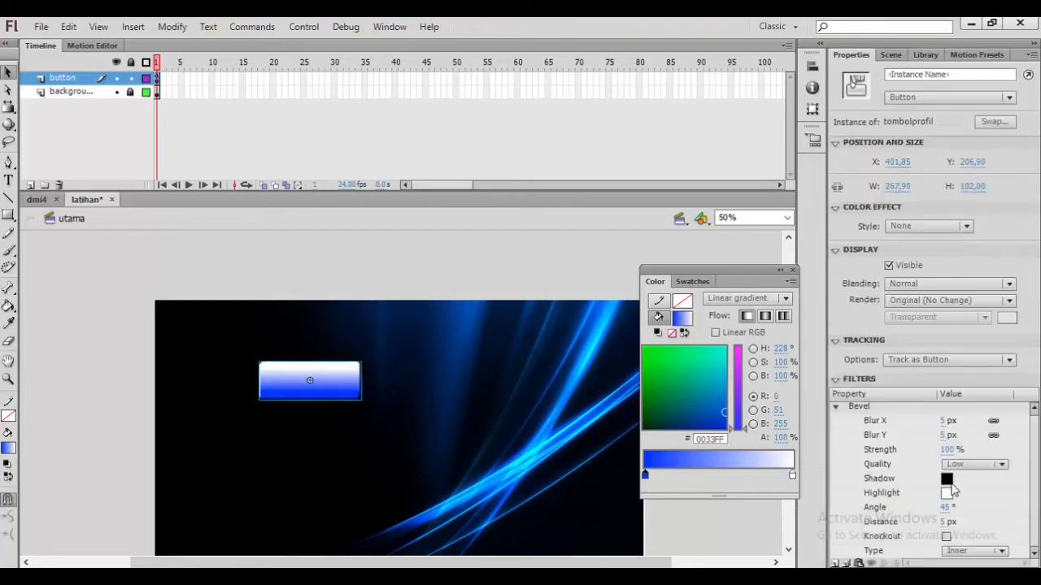
{"action": "left_click", "coordinate": [947, 479]}
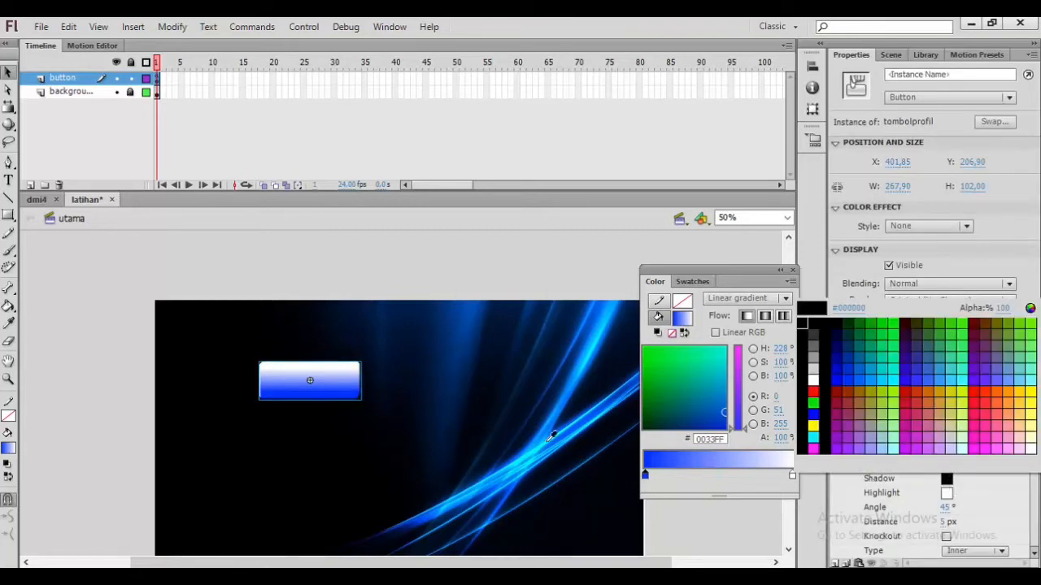
{"action": "left_click", "coordinate": [349, 398]}
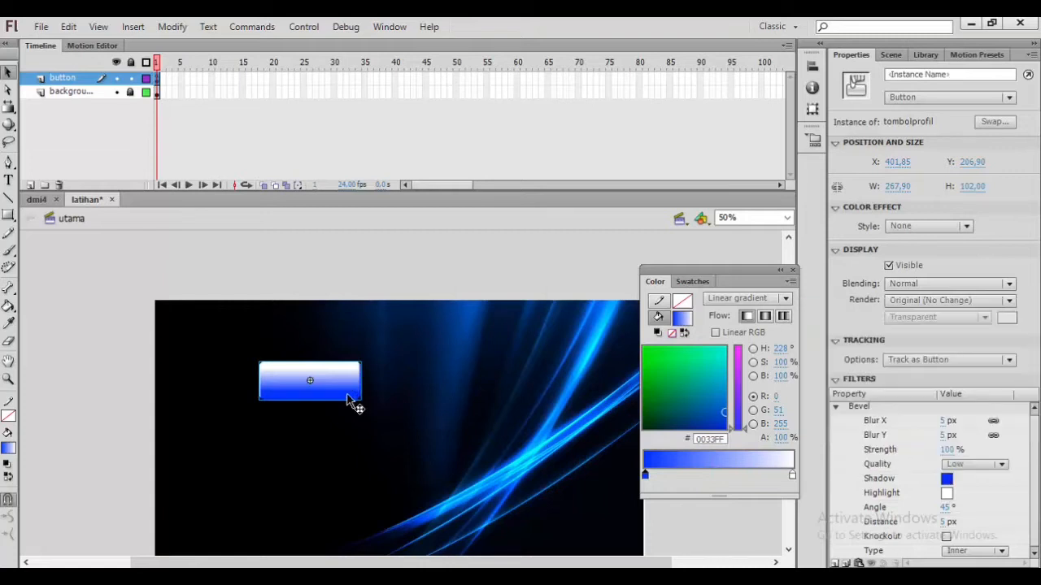
{"action": "left_click", "coordinate": [428, 399]}
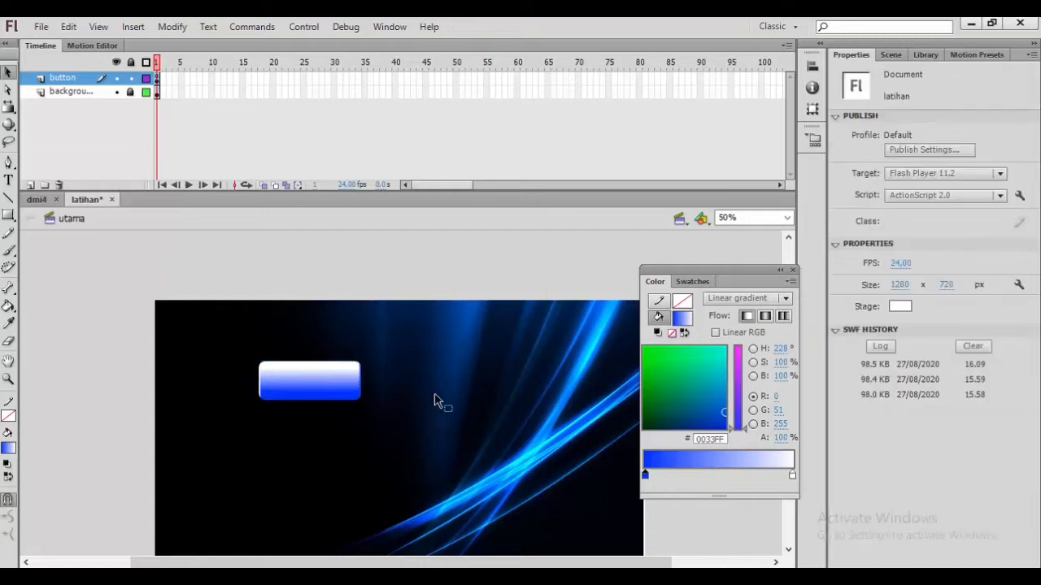
Step: Set the bevel filter's highlight colour to dark navy sampled from the stage
{"action": "left_click", "coordinate": [342, 395]}
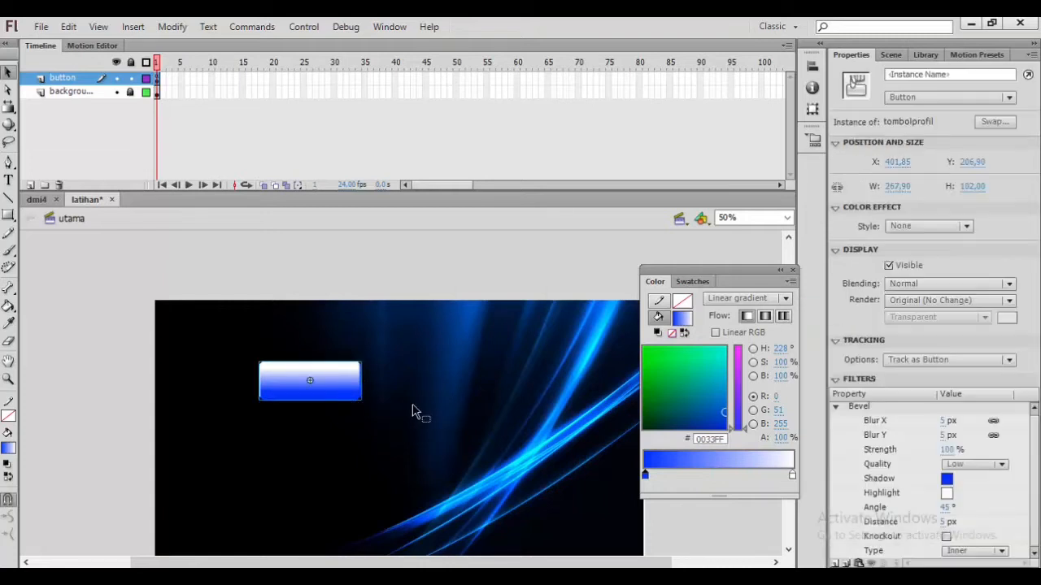
{"action": "left_click", "coordinate": [947, 496]}
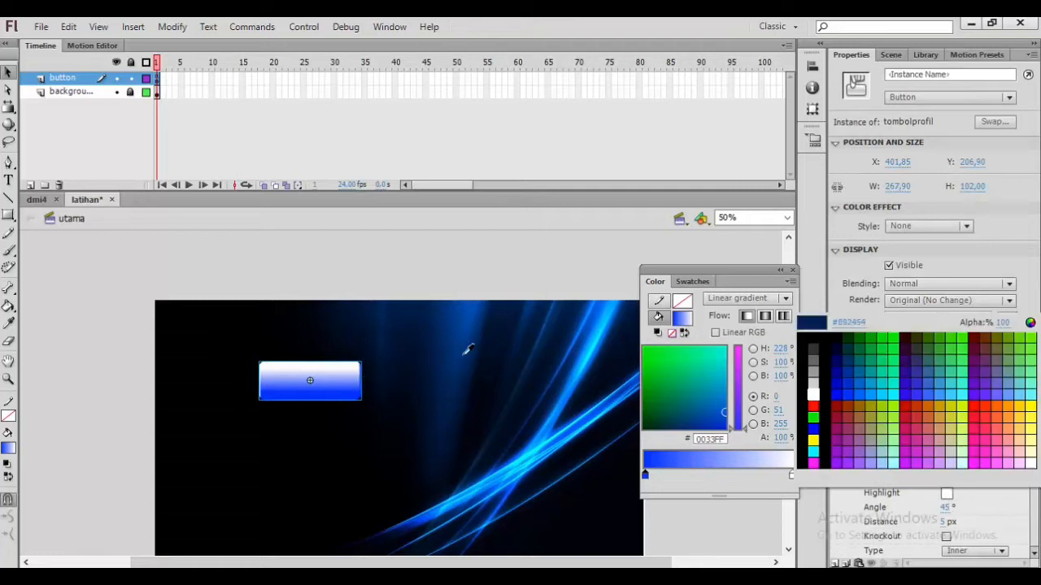
{"action": "left_click", "coordinate": [394, 365]}
{"action": "left_click", "coordinate": [413, 342]}
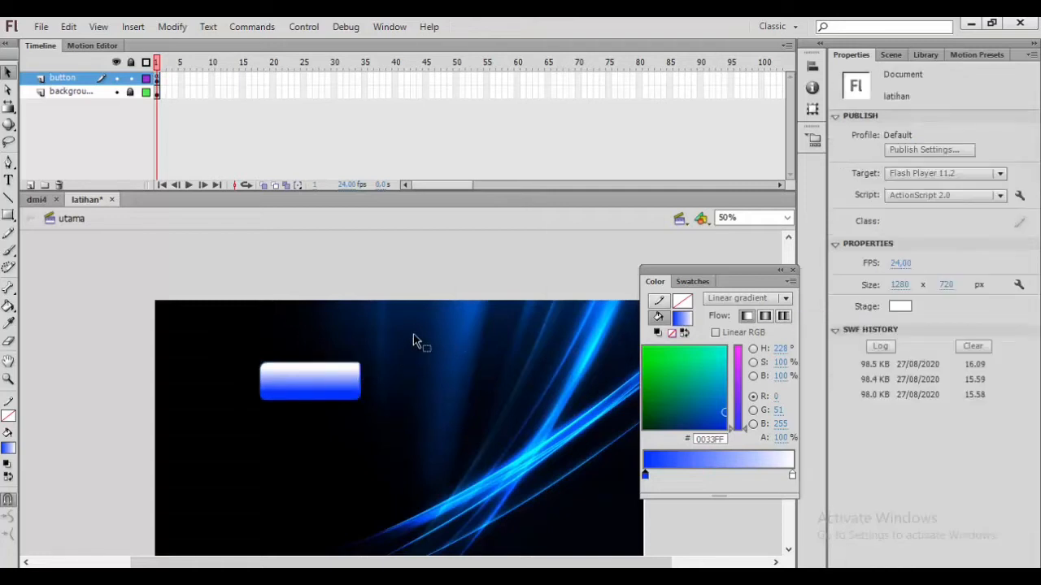
Step: Set the bevel filter's highlight colour to blue sampled from the button
{"action": "left_click", "coordinate": [325, 384]}
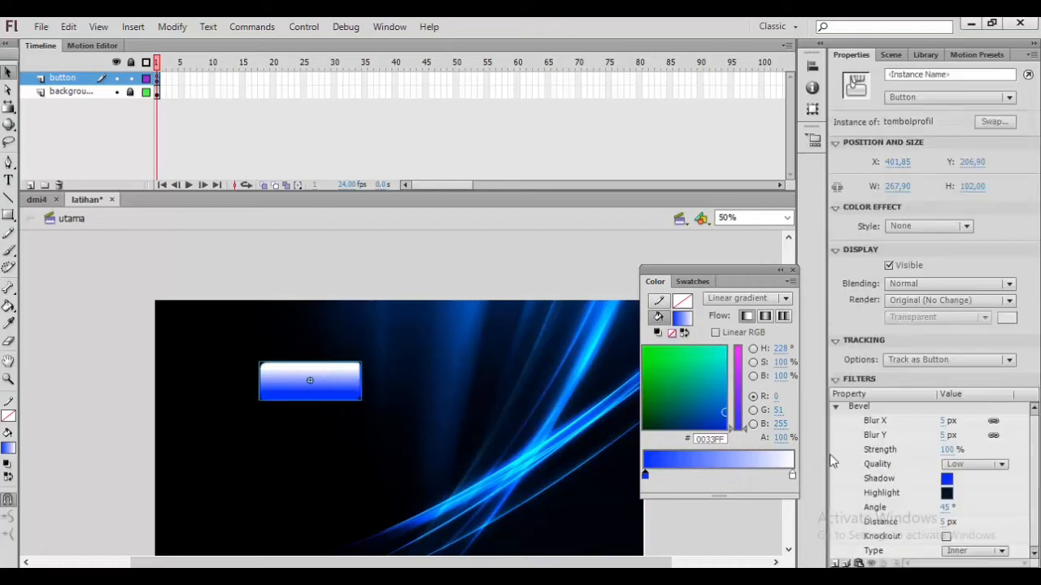
{"action": "left_click", "coordinate": [948, 496]}
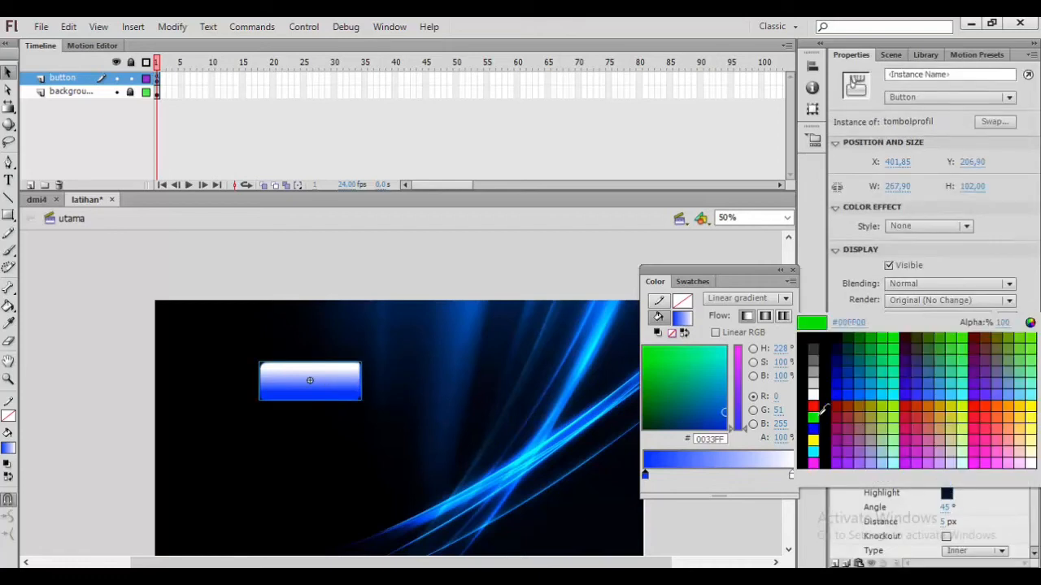
{"action": "left_click", "coordinate": [351, 384]}
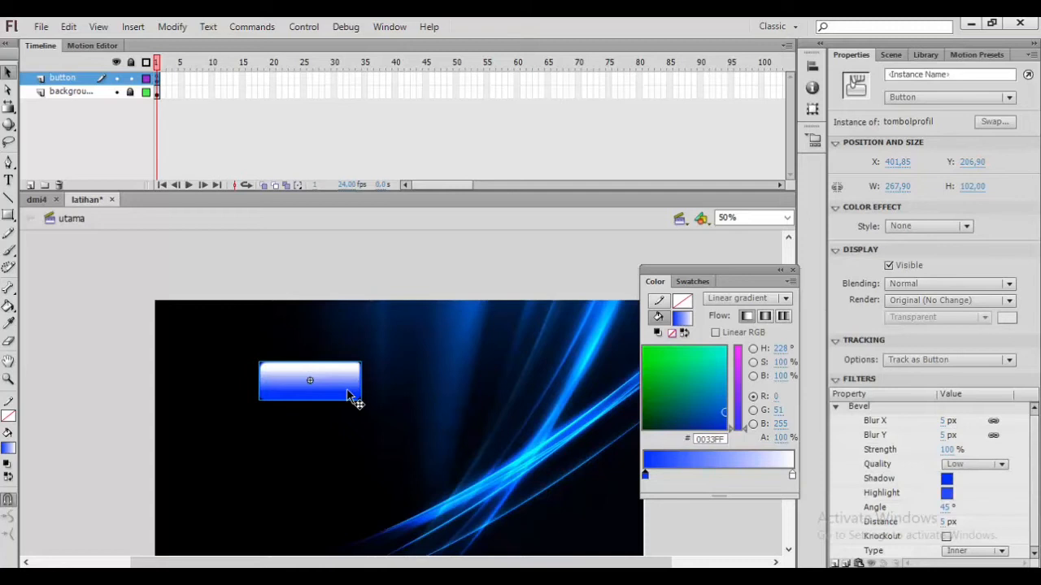
{"action": "left_click", "coordinate": [453, 358]}
Step: Set the bevel filter's strength to 146%
{"action": "left_click", "coordinate": [344, 390]}
{"action": "left_click", "coordinate": [947, 450]}
{"action": "left_click_drag", "start_coordinate": [946, 450], "coordinate": [971, 448]}
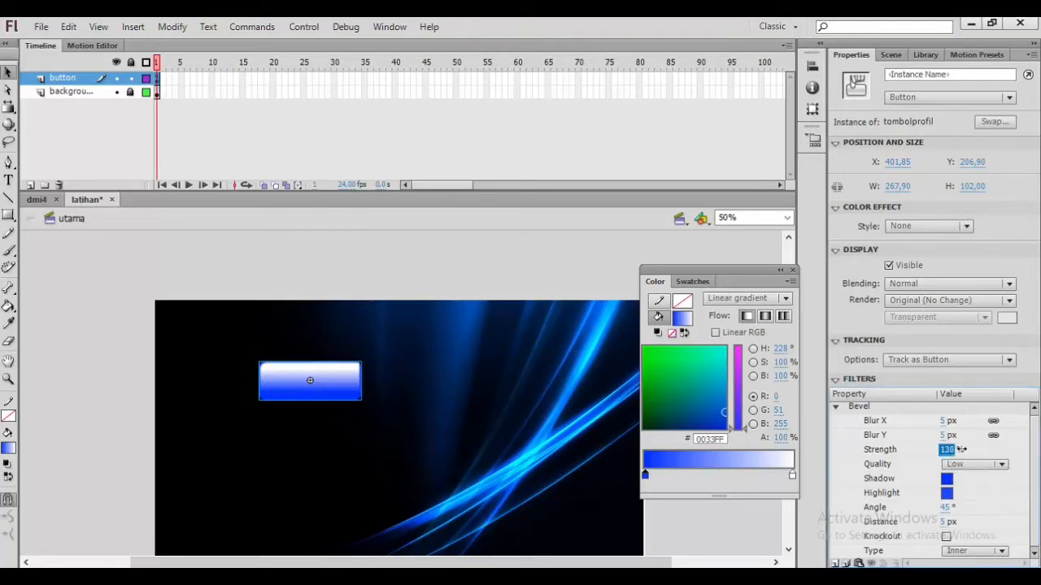
{"action": "mouse_move", "coordinate": [987, 456]}
{"action": "left_mouse_down"}
{"action": "mouse_move", "coordinate": [887, 463]}
{"action": "mouse_move", "coordinate": [998, 454]}
{"action": "left_mouse_up"}
Step: Set the bevel quality to Medium and the distance to 8 px
{"action": "left_click", "coordinate": [994, 464]}
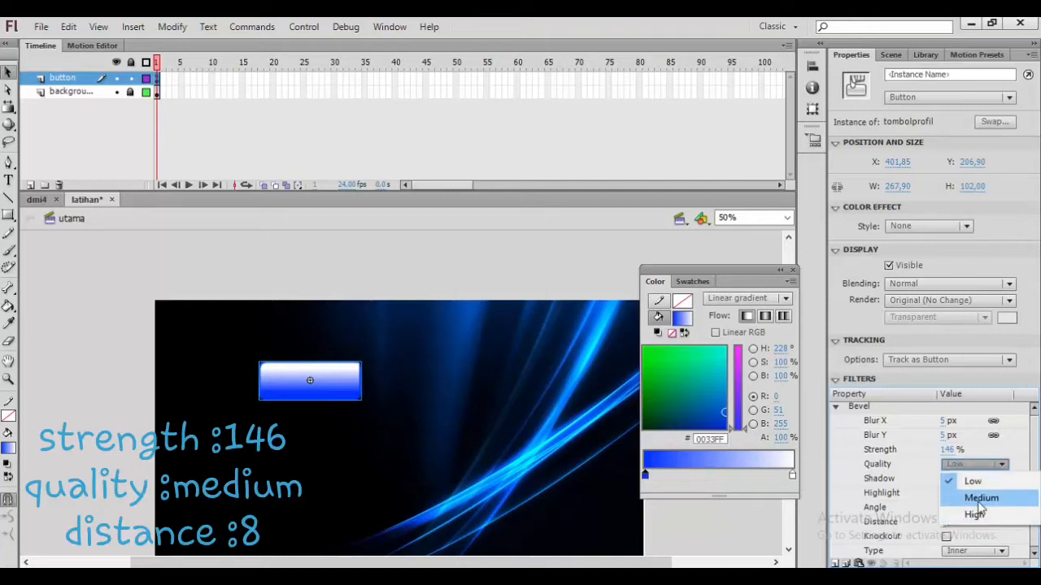
{"action": "left_click", "coordinate": [979, 500]}
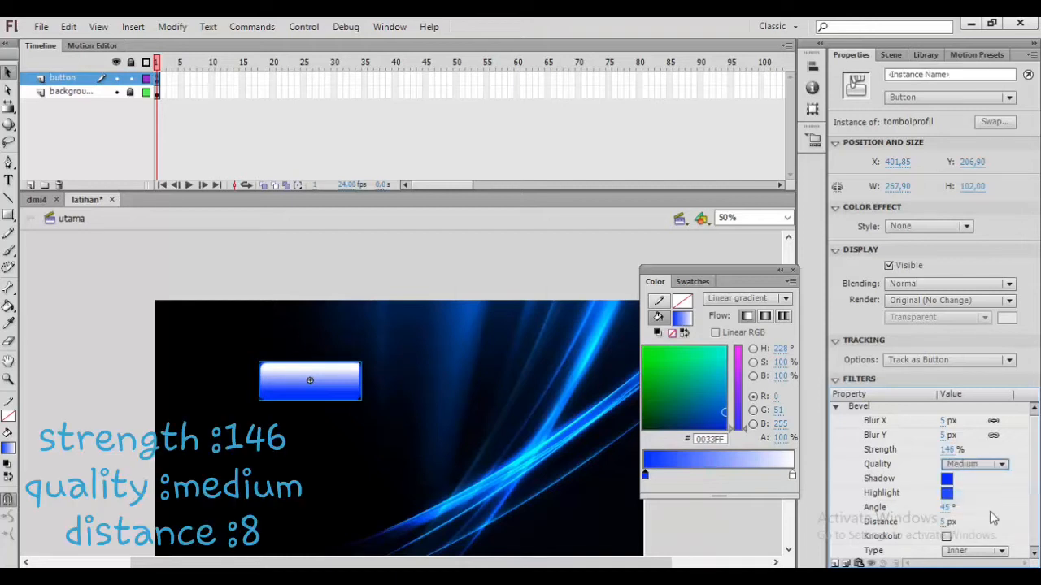
{"action": "left_click", "coordinate": [943, 520]}
{"action": "type", "text": "8"}
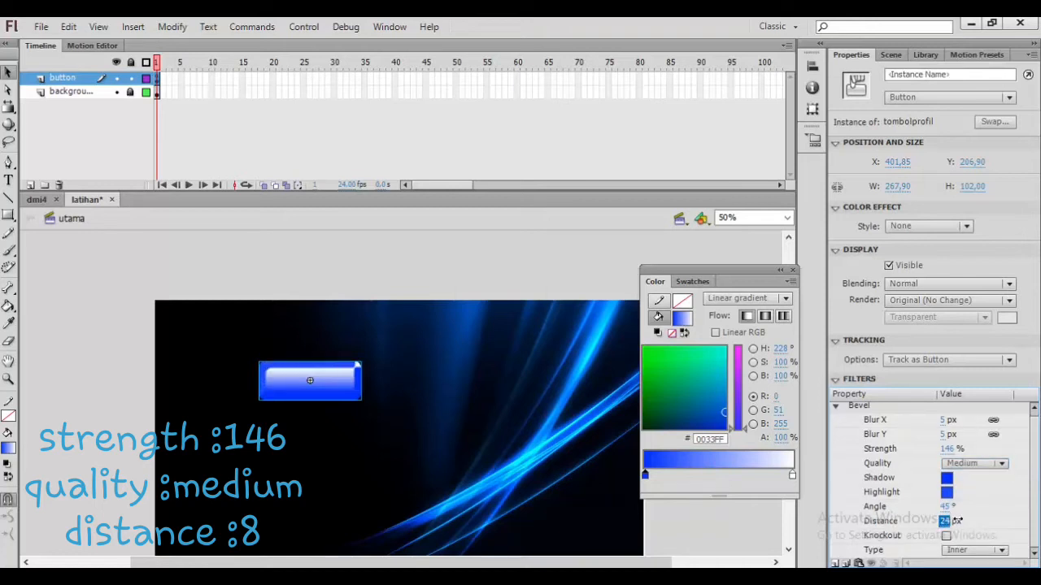
{"action": "left_click_drag", "start_coordinate": [950, 521], "coordinate": [947, 520]}
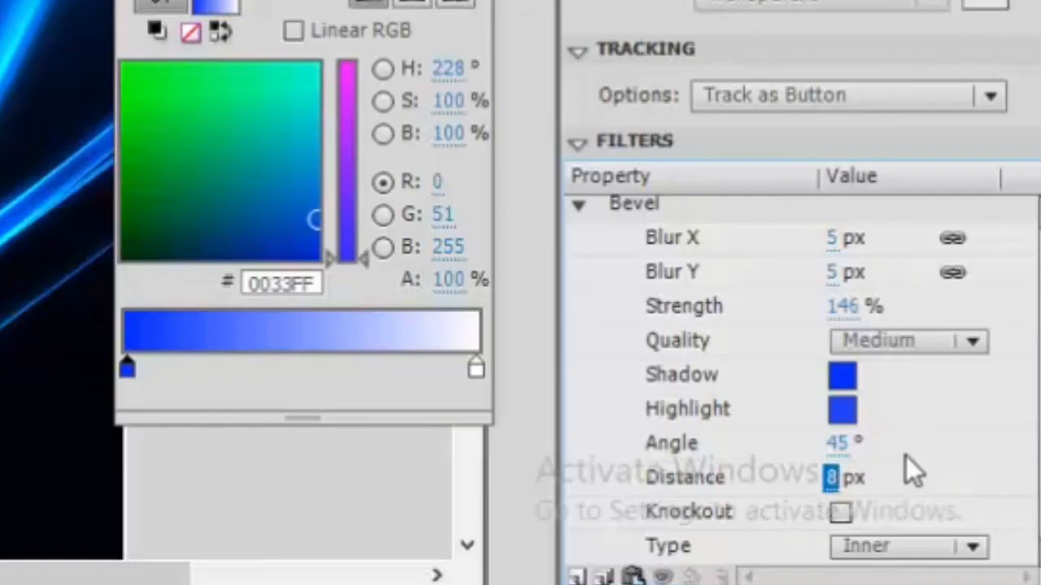
Step: Set the bevel type to Full
{"action": "left_click", "coordinate": [984, 511]}
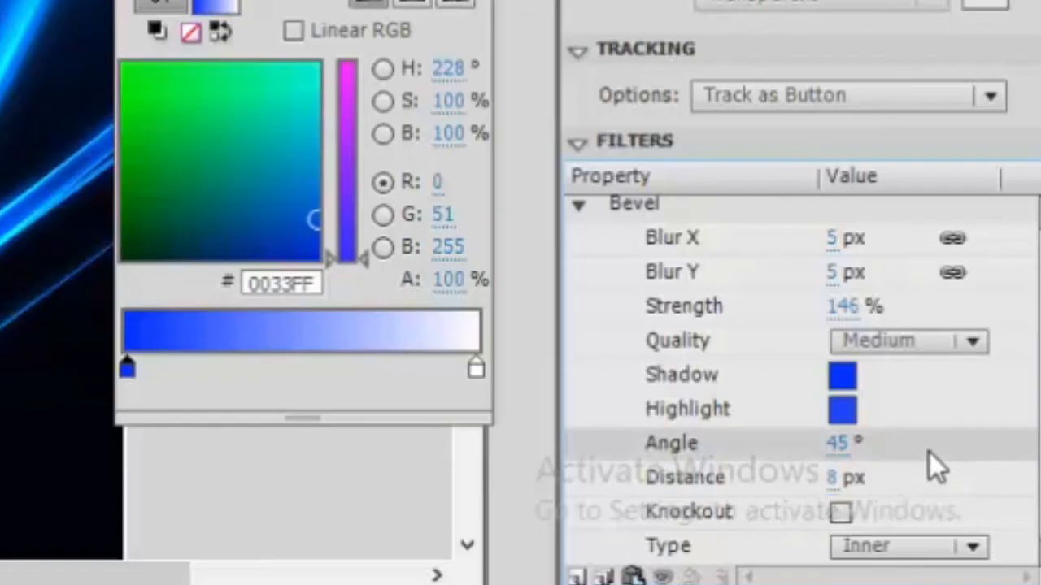
{"action": "left_click", "coordinate": [972, 546]}
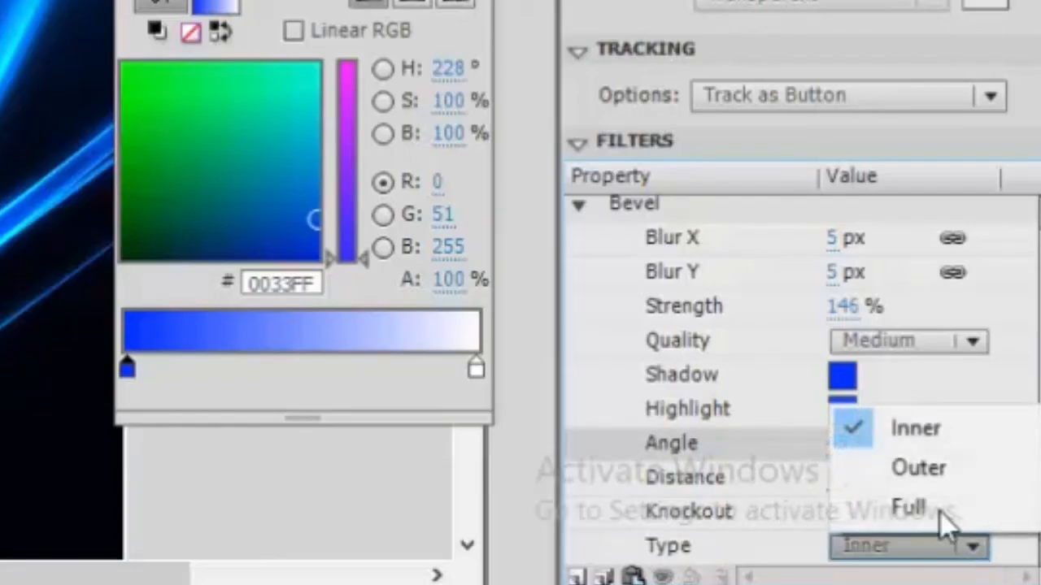
{"action": "left_click", "coordinate": [935, 505]}
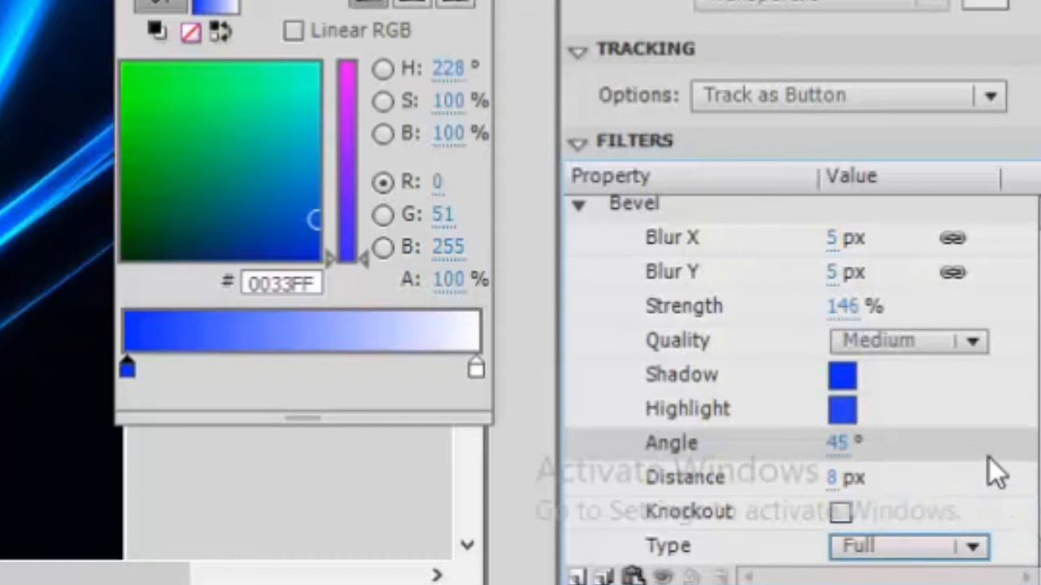
Step: Set the bevel angle to 37°
{"action": "left_click", "coordinate": [836, 449]}
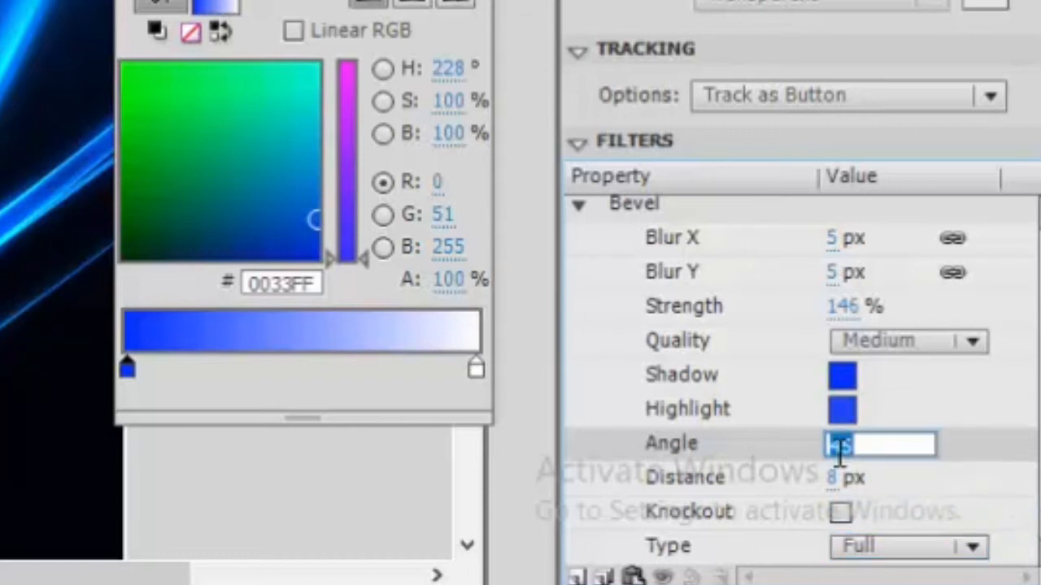
{"action": "left_click", "coordinate": [831, 479]}
{"action": "mouse_move", "coordinate": [844, 448]}
{"action": "left_mouse_down"}
{"action": "mouse_move", "coordinate": [906, 434]}
{"action": "mouse_move", "coordinate": [792, 480]}
{"action": "mouse_move", "coordinate": [848, 457]}
{"action": "mouse_move", "coordinate": [835, 458]}
{"action": "left_mouse_up"}
Step: Try the Outer bevel type, then set the type back to Inner
{"action": "left_click", "coordinate": [913, 545]}
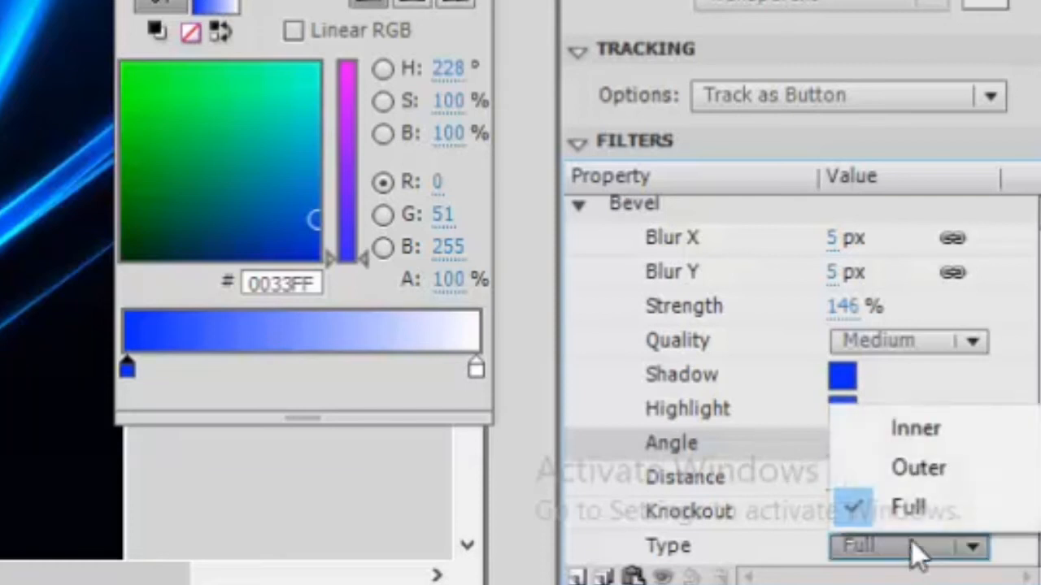
{"action": "left_click", "coordinate": [927, 466]}
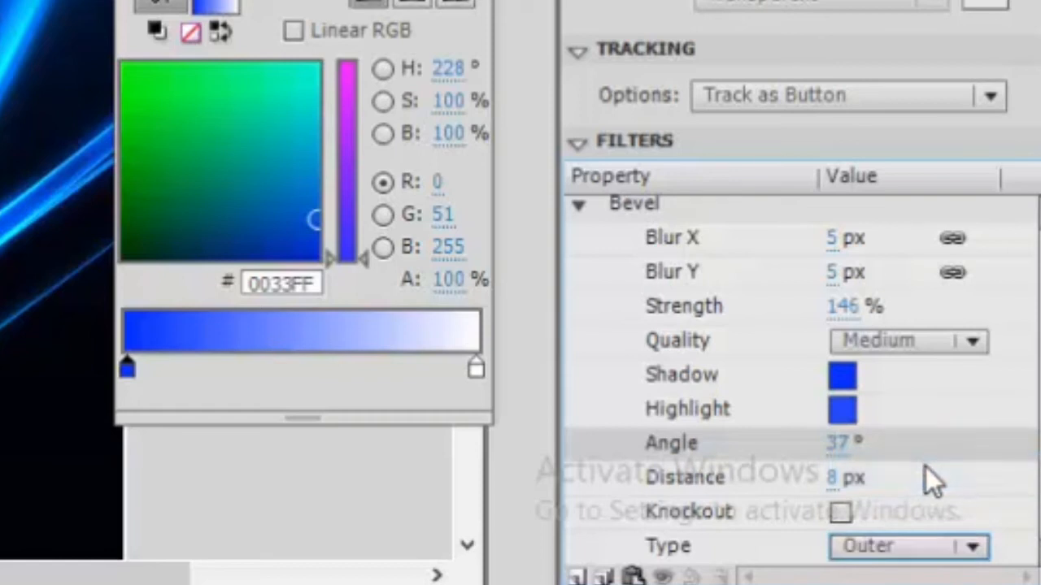
{"action": "left_click", "coordinate": [904, 546]}
{"action": "left_click", "coordinate": [923, 427]}
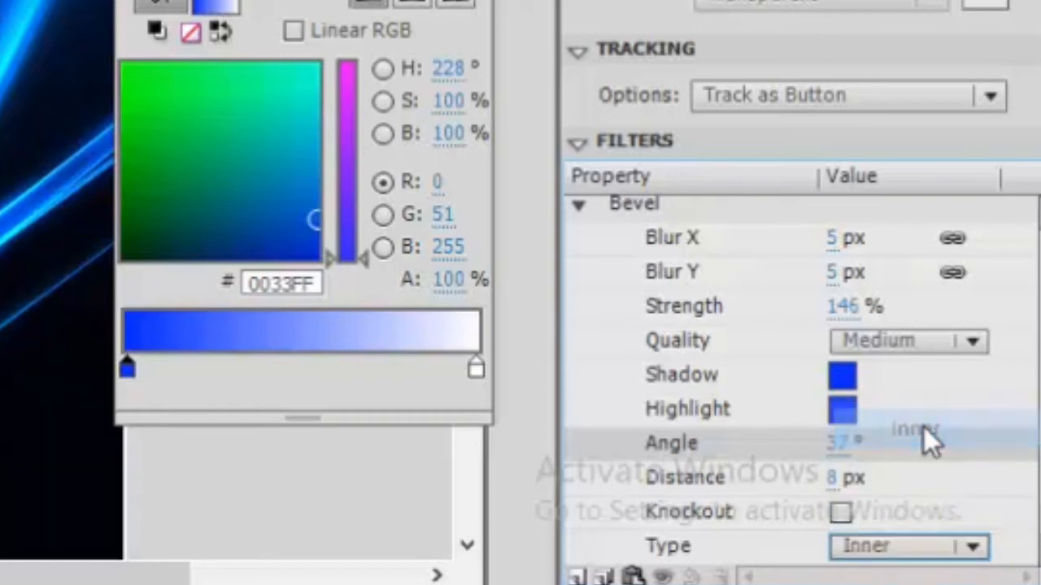
Step: Inspect the bevelled button on the stage at 100% zoom
{"action": "left_click", "coordinate": [550, 473]}
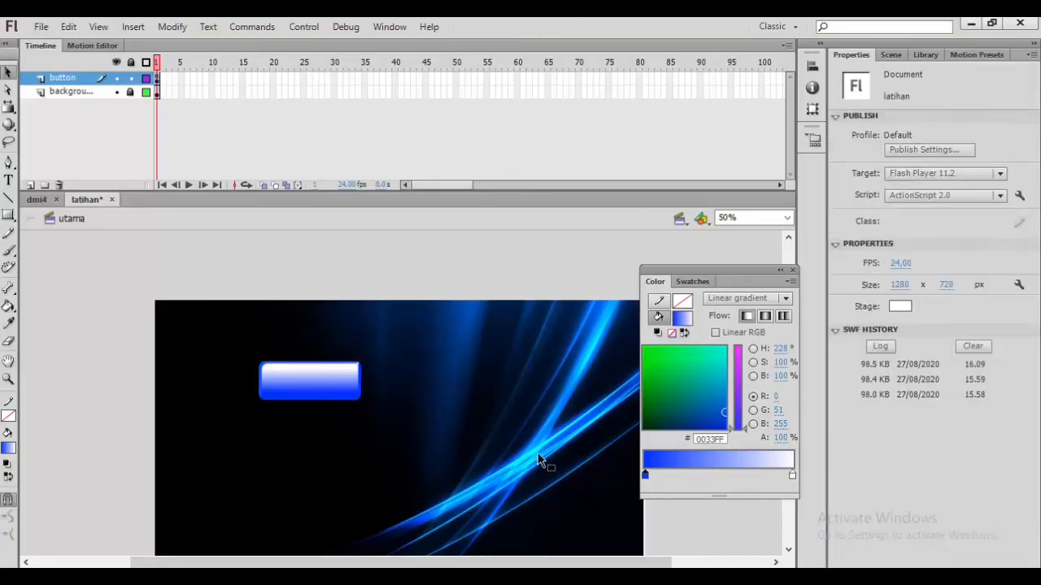
{"action": "scroll", "coordinate": [516, 369], "scroll_direction": "down", "scroll_amount": 2}
{"action": "scroll", "coordinate": [515, 368], "scroll_direction": "up", "scroll_amount": 3}
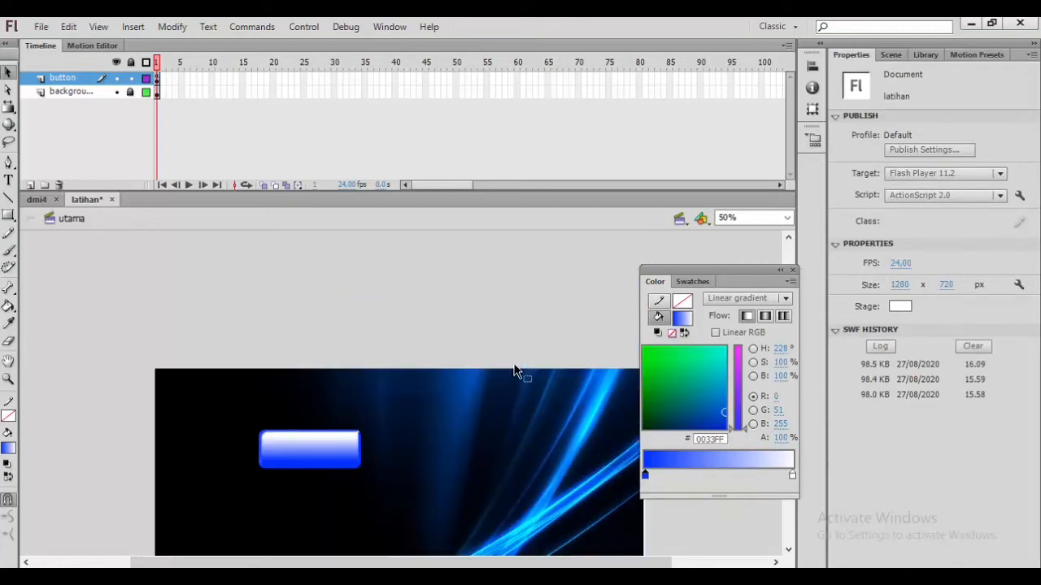
{"action": "scroll", "coordinate": [335, 439], "scroll_direction": "up", "scroll_amount": 2}
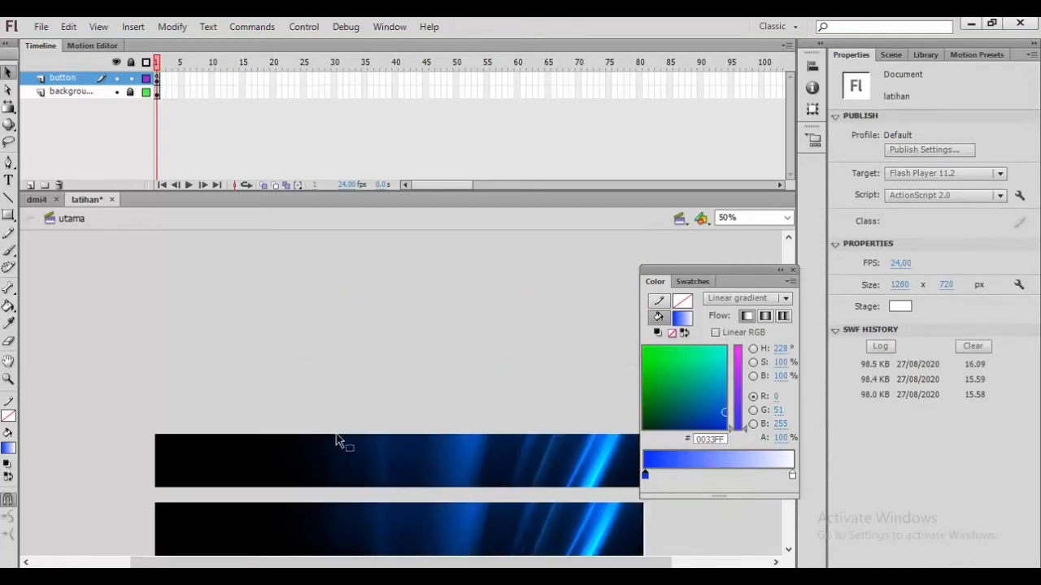
{"action": "scroll", "coordinate": [340, 440], "scroll_direction": "up", "scroll_amount": 2}
{"action": "left_click", "coordinate": [786, 218]}
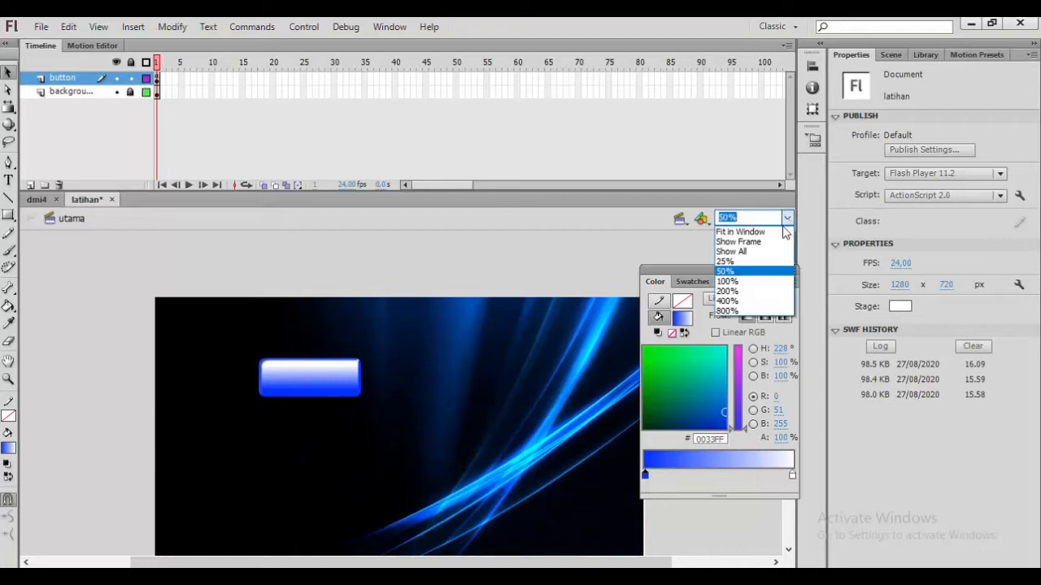
{"action": "left_click", "coordinate": [755, 282]}
{"action": "scroll", "coordinate": [374, 349], "scroll_direction": "down", "scroll_amount": 1}
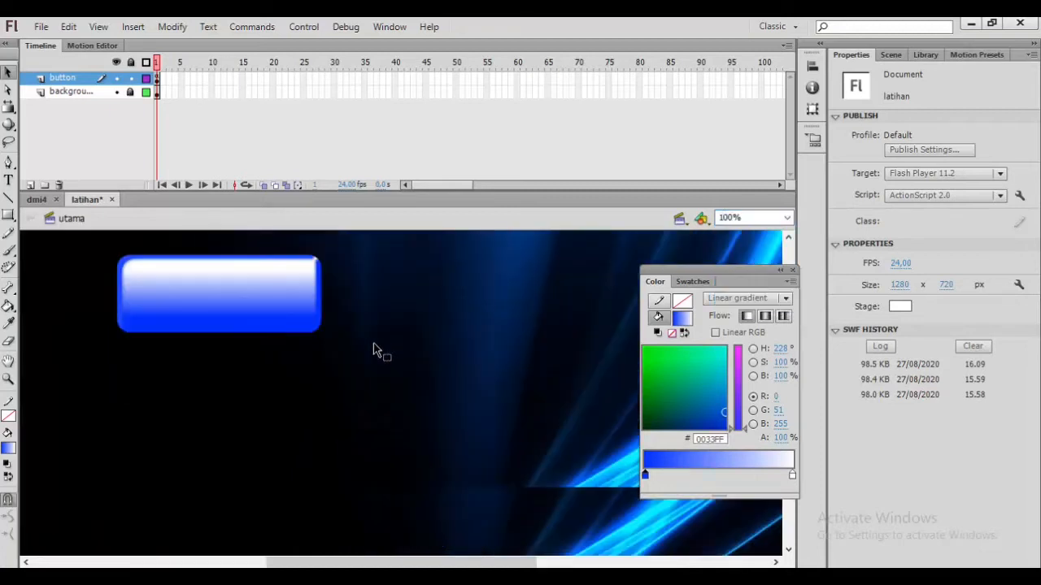
{"action": "scroll", "coordinate": [372, 349], "scroll_direction": "up", "scroll_amount": 1}
{"action": "left_click", "coordinate": [283, 376]}
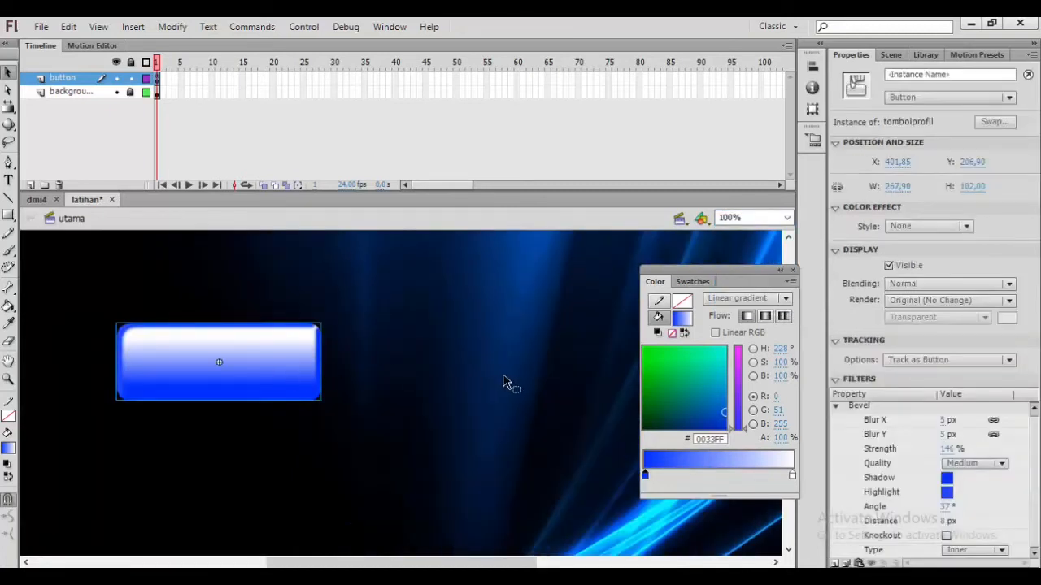
{"action": "left_click", "coordinate": [519, 385]}
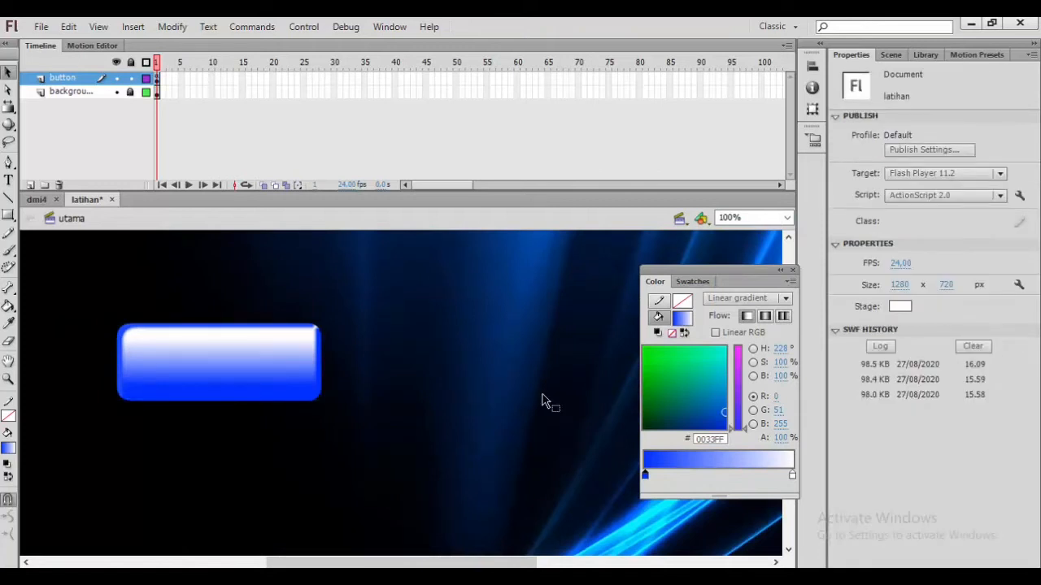
Step: Dock the Color panel beside the Properties panel and set the stage zoom to 50%
{"action": "left_click_drag", "start_coordinate": [745, 269], "coordinate": [668, 271]}
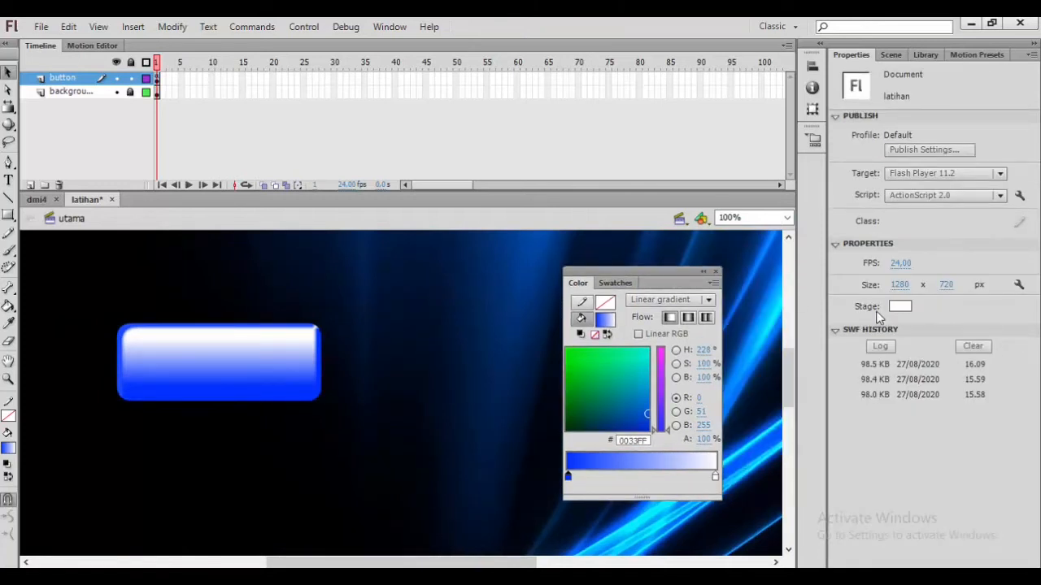
{"action": "scroll", "coordinate": [476, 302], "scroll_direction": "up", "scroll_amount": 2}
{"action": "scroll", "coordinate": [476, 303], "scroll_direction": "down", "scroll_amount": 2}
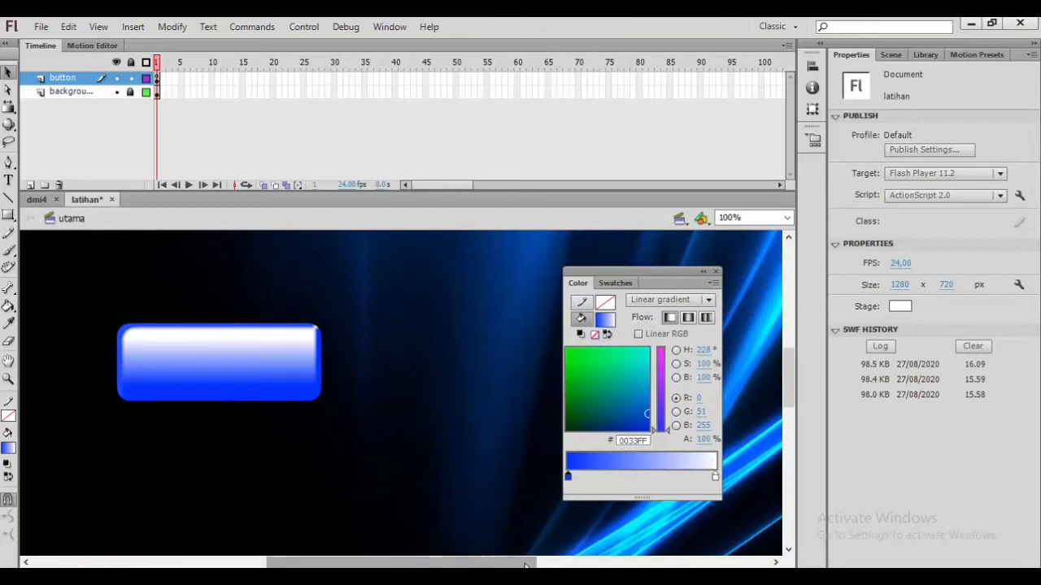
{"action": "left_click_drag", "start_coordinate": [517, 564], "coordinate": [485, 563]}
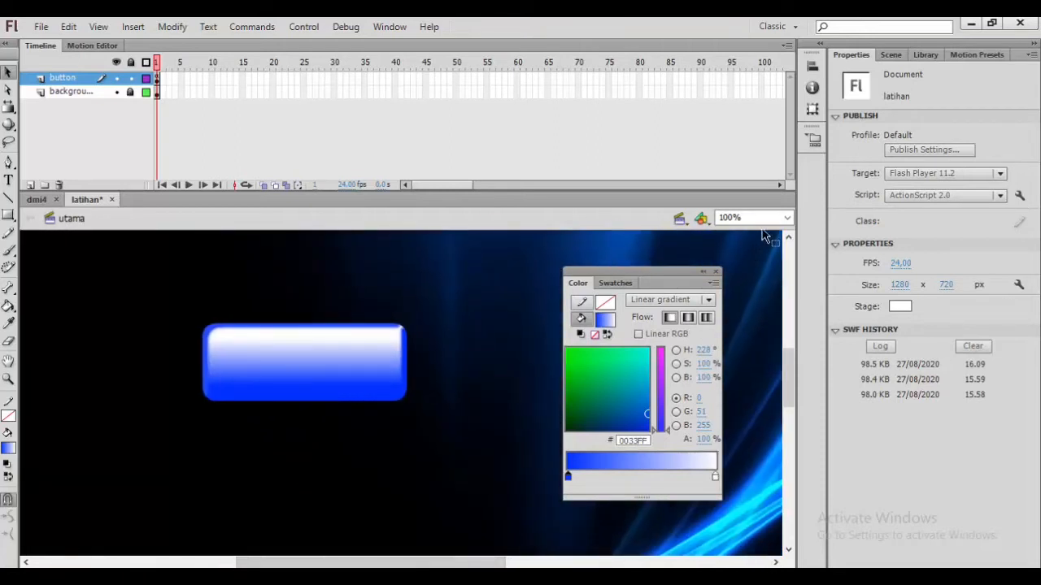
{"action": "left_click", "coordinate": [787, 217]}
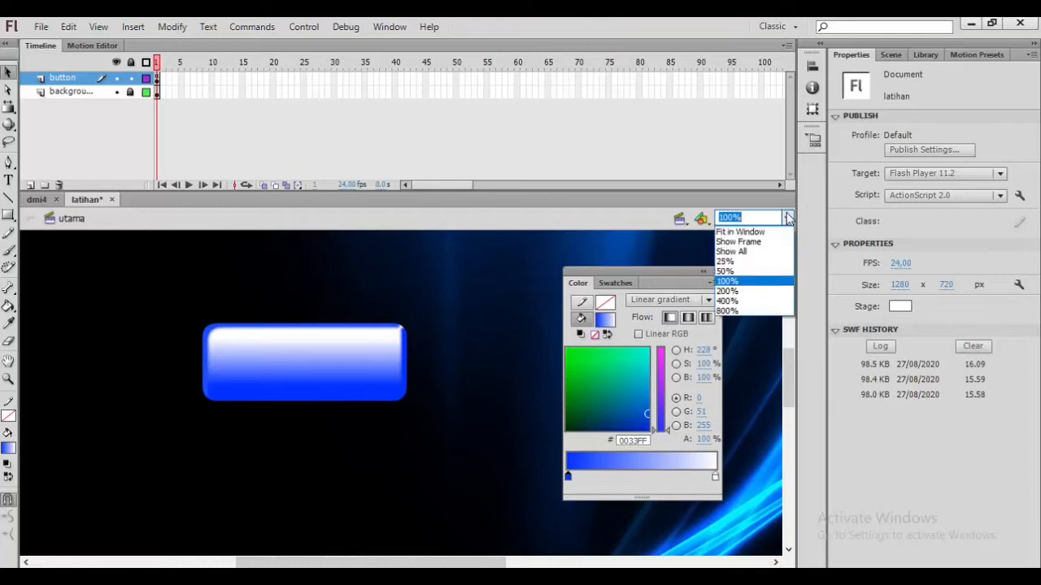
{"action": "left_click", "coordinate": [753, 269]}
{"action": "left_click_drag", "start_coordinate": [660, 277], "coordinate": [792, 310]}
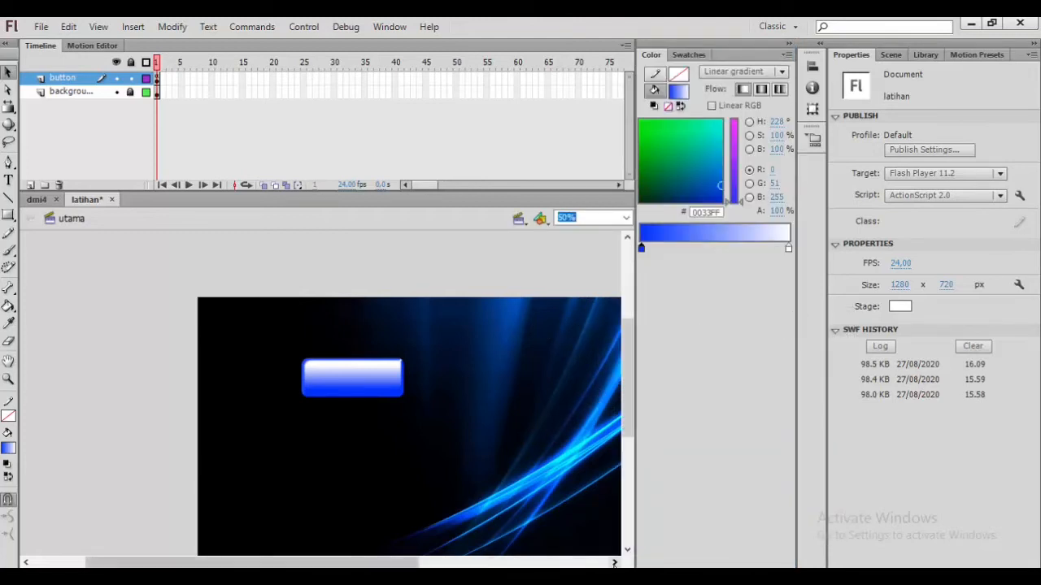
{"action": "left_click", "coordinate": [613, 562]}
{"action": "left_click", "coordinate": [614, 562]}
{"action": "left_click", "coordinate": [613, 561]}
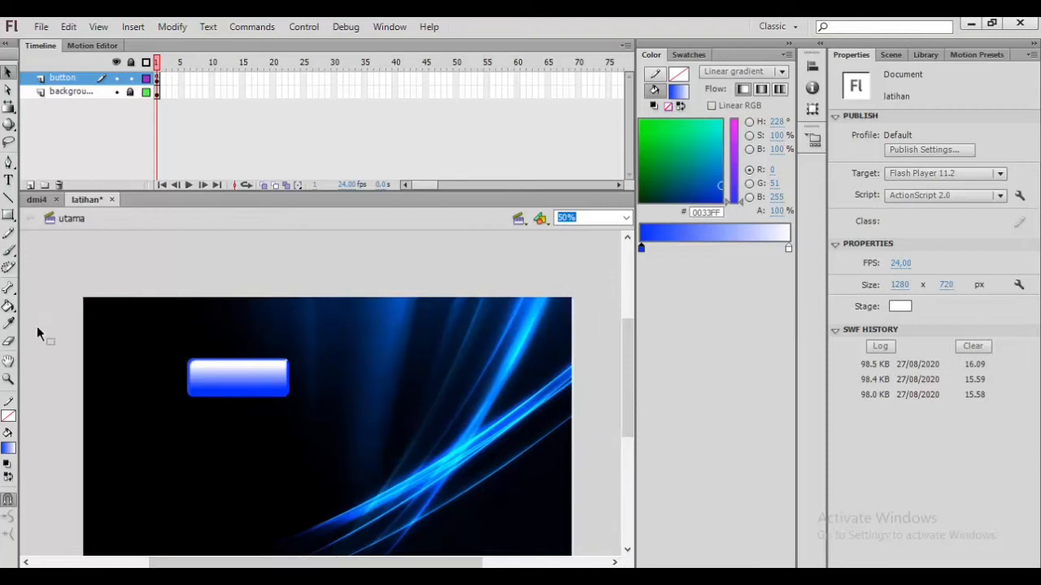
Step: Choose the Line tool with a yellow stroke of thickness 4
{"action": "left_click", "coordinate": [8, 201]}
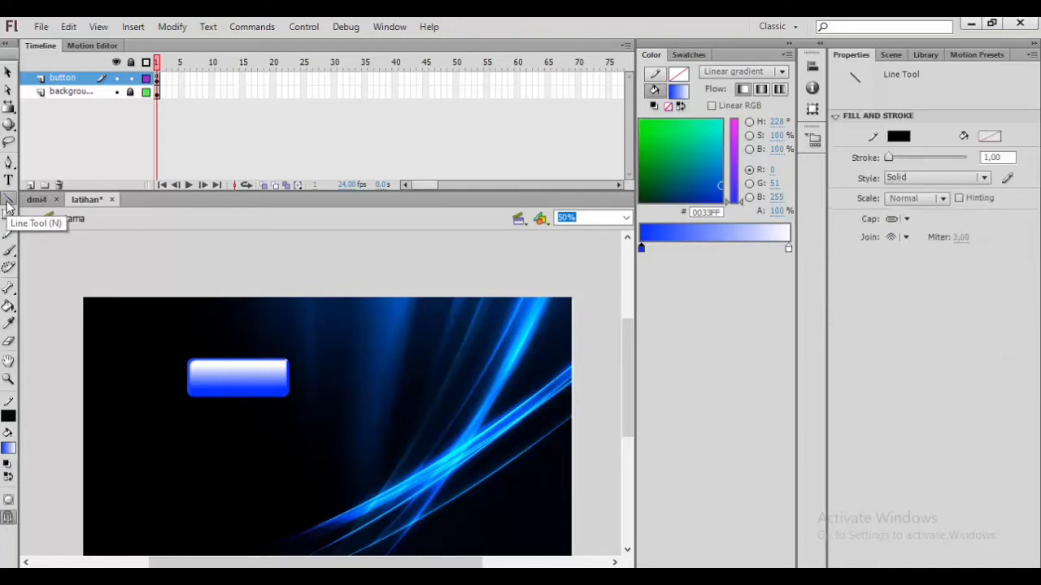
{"action": "left_click", "coordinate": [910, 127]}
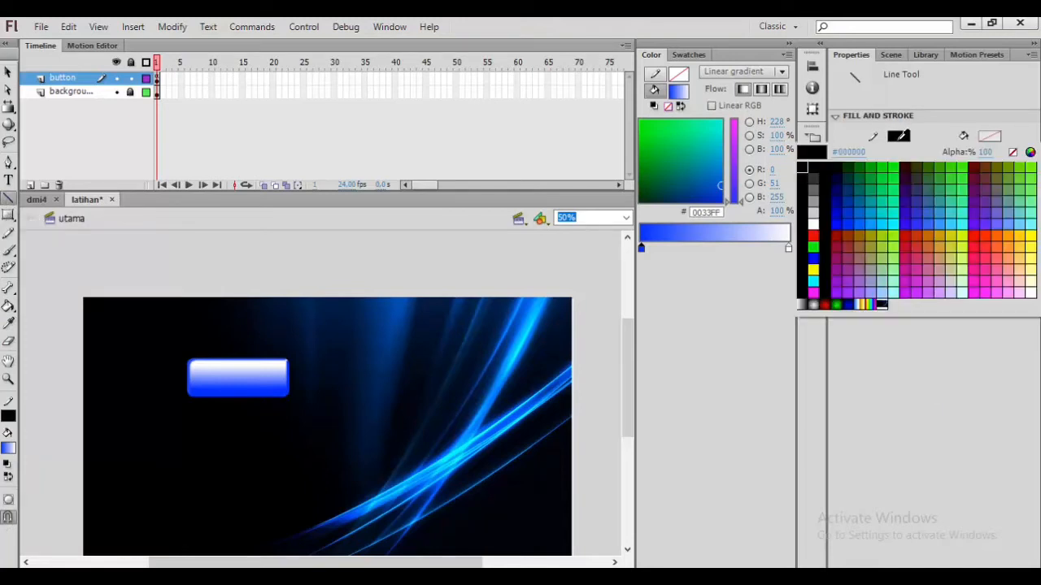
{"action": "left_click", "coordinate": [818, 271]}
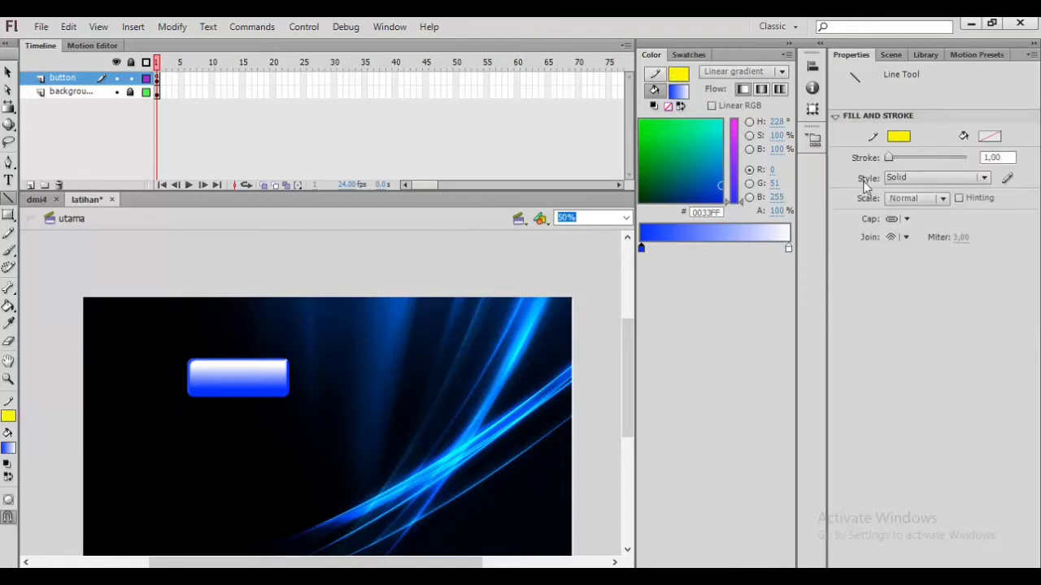
{"action": "left_click", "coordinate": [988, 158]}
{"action": "type", "text": "4"}
Step: Add a new layer above the others and name it interface
{"action": "left_click", "coordinate": [30, 186]}
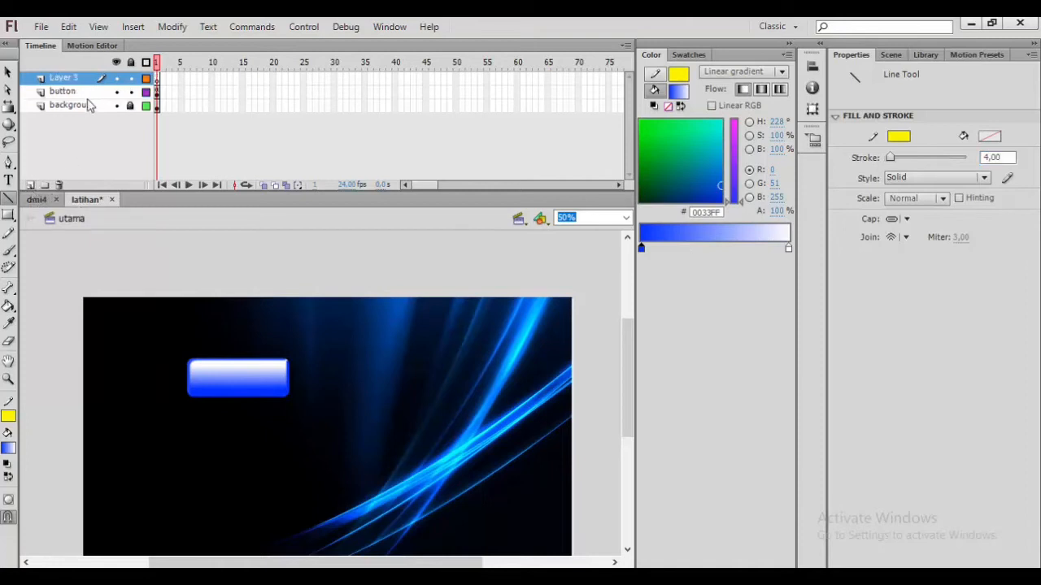
{"action": "left_click", "coordinate": [75, 79]}
{"action": "double_click", "coordinate": [76, 78]}
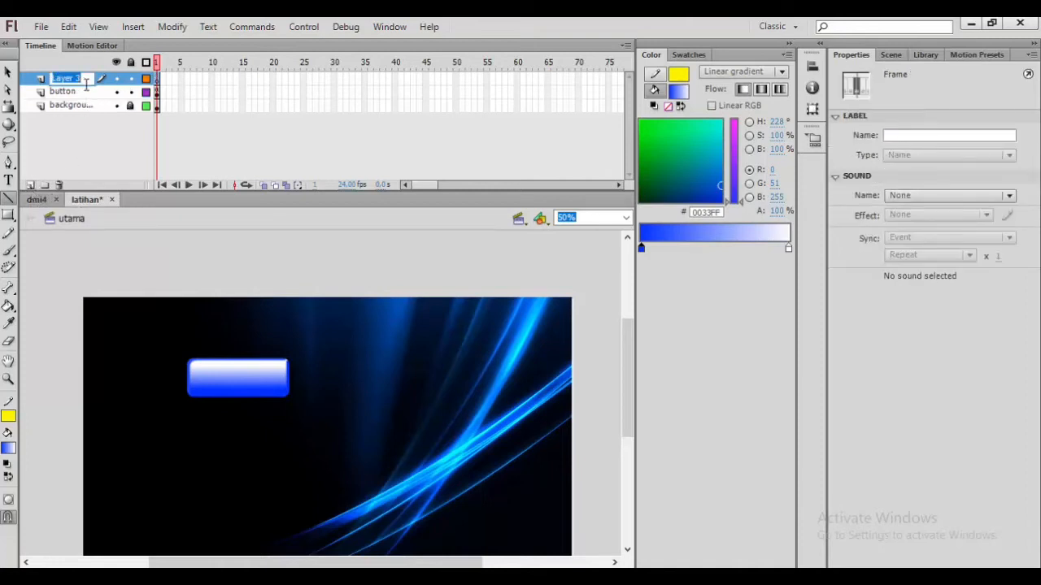
{"action": "type", "text": "interface"}
{"action": "key", "text": "Return"}
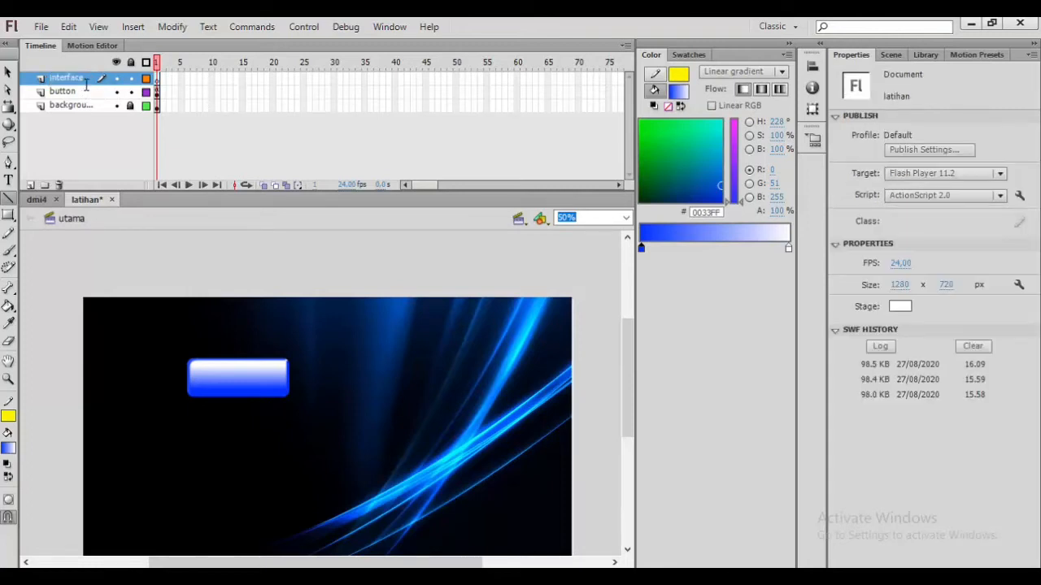
Step: Draw a yellow line from the stage's left edge above the button, stepping diagonally up near the right edge to the edge
{"action": "left_click", "coordinate": [159, 77]}
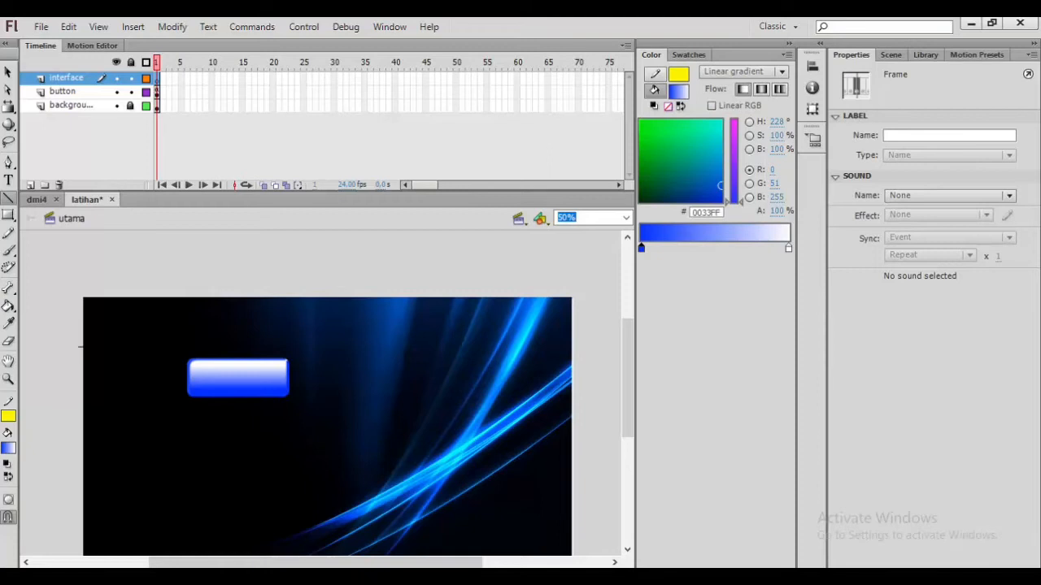
{"action": "left_click_drag", "start_coordinate": [106, 346], "coordinate": [489, 348]}
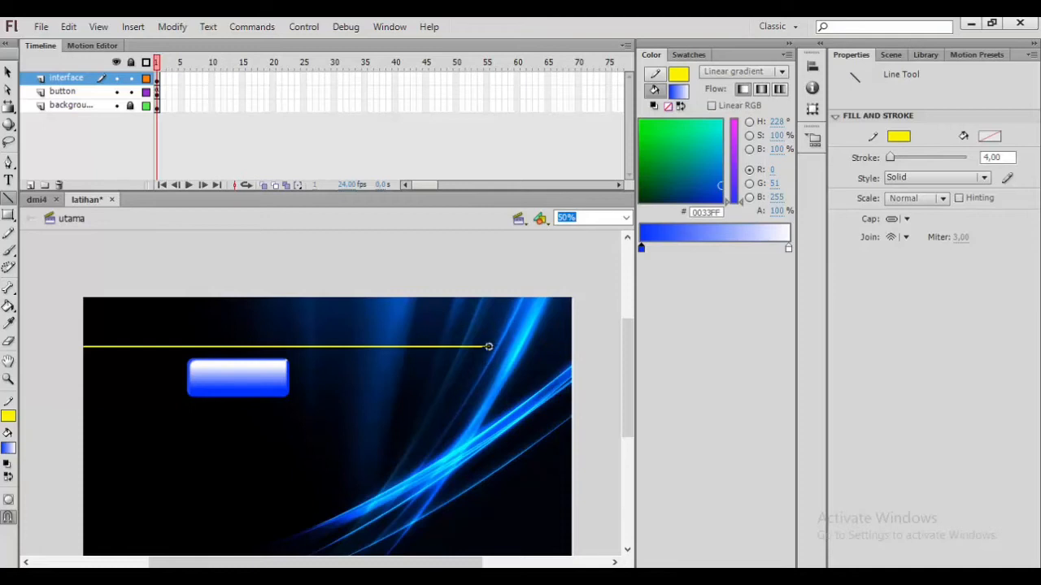
{"action": "left_click_drag", "start_coordinate": [491, 346], "coordinate": [509, 322]}
{"action": "left_click_drag", "start_coordinate": [509, 322], "coordinate": [574, 323]}
{"action": "left_click", "coordinate": [626, 218]}
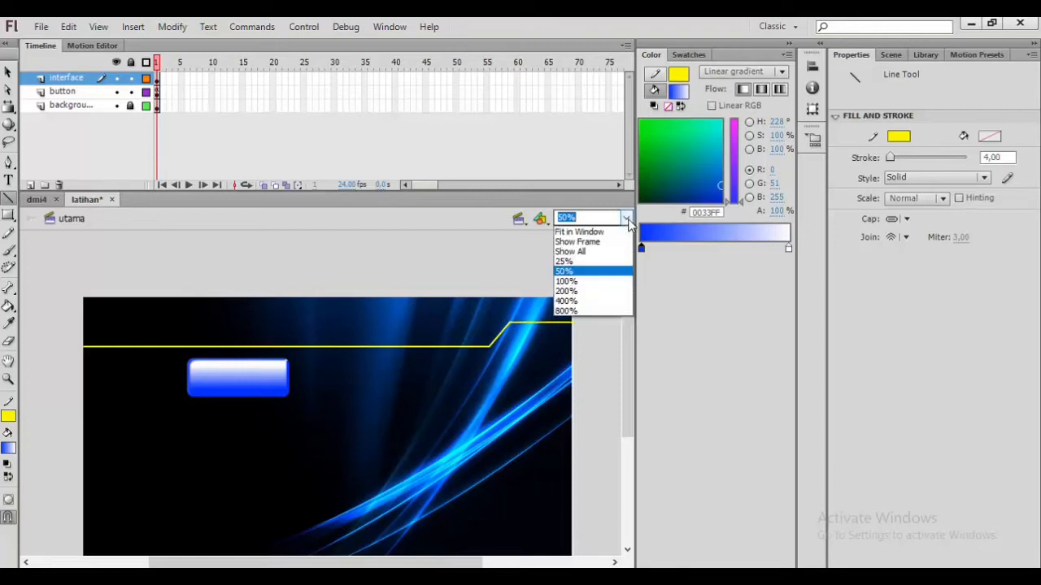
{"action": "left_click", "coordinate": [596, 283]}
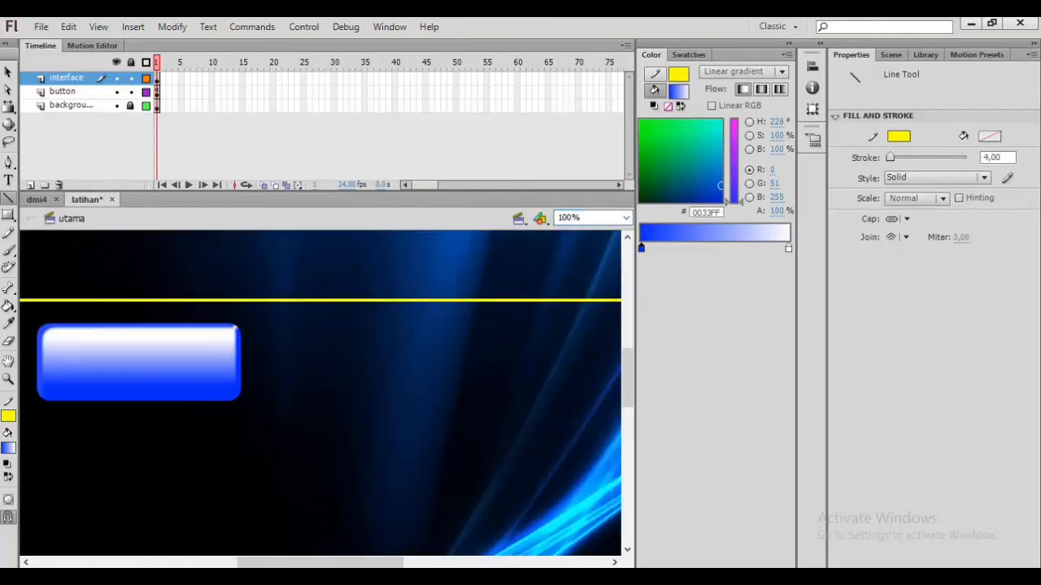
Step: Unlock the background layer, nudge the background image slightly right, and lock the layer again
{"action": "left_click_drag", "start_coordinate": [248, 564], "coordinate": [323, 567]}
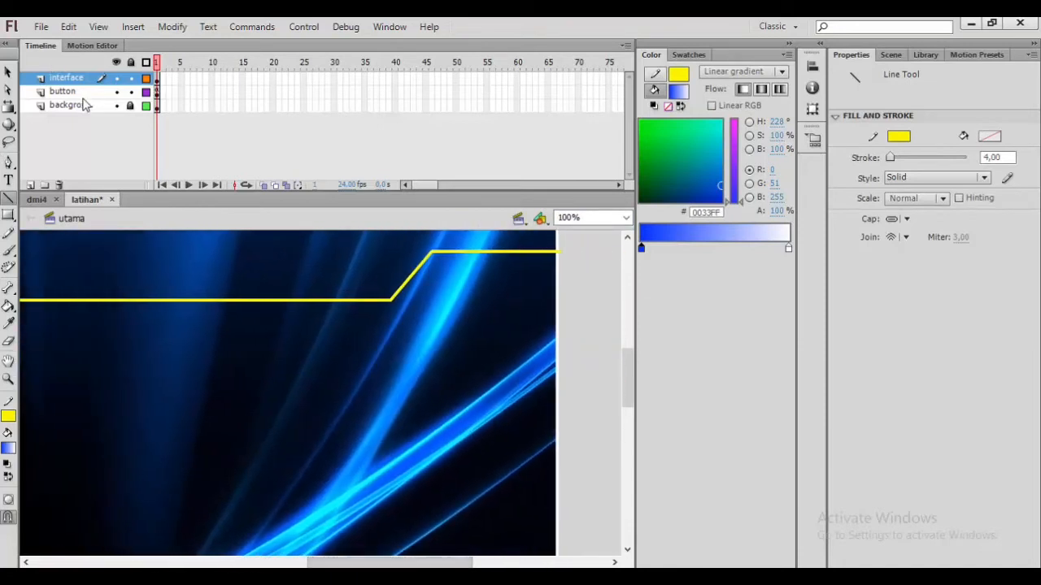
{"action": "left_click", "coordinate": [131, 106]}
{"action": "left_click", "coordinate": [8, 73]}
{"action": "left_click", "coordinate": [257, 275]}
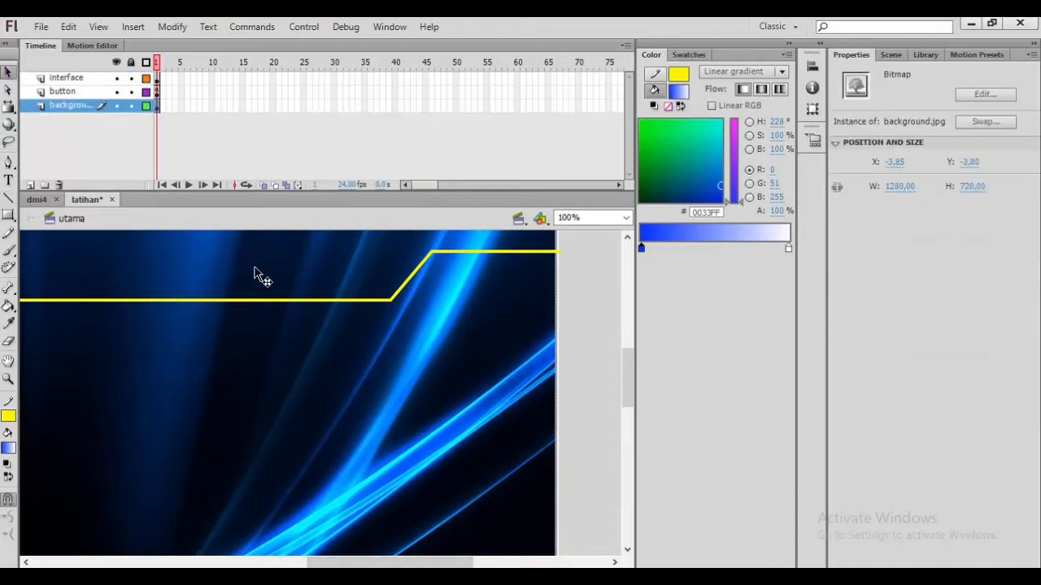
{"action": "key", "text": "Right"}
{"action": "key", "text": "Right"}
{"action": "key", "text": "Right"}
{"action": "key", "text": "Right"}
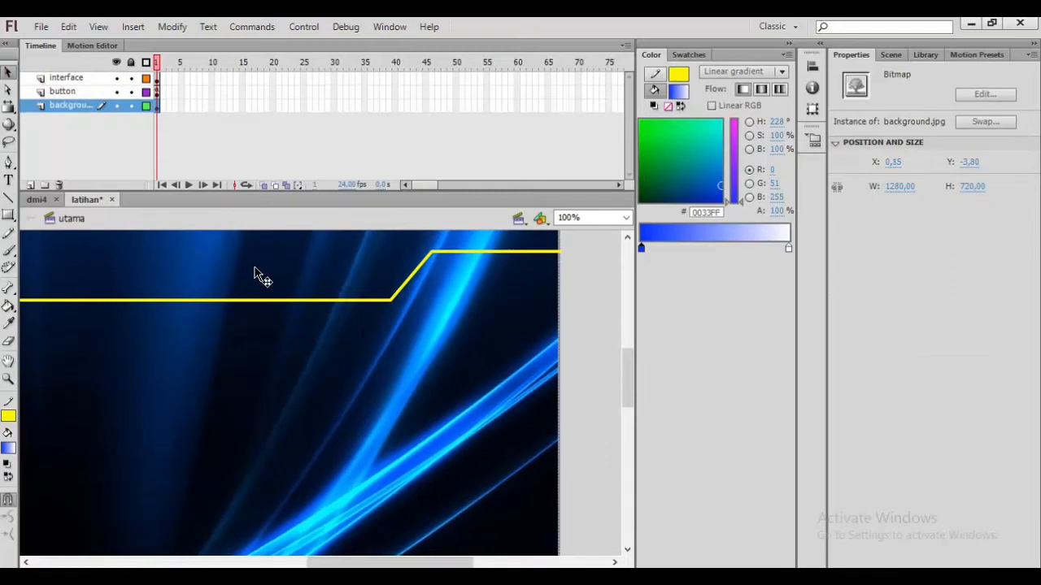
{"action": "left_click", "coordinate": [130, 107]}
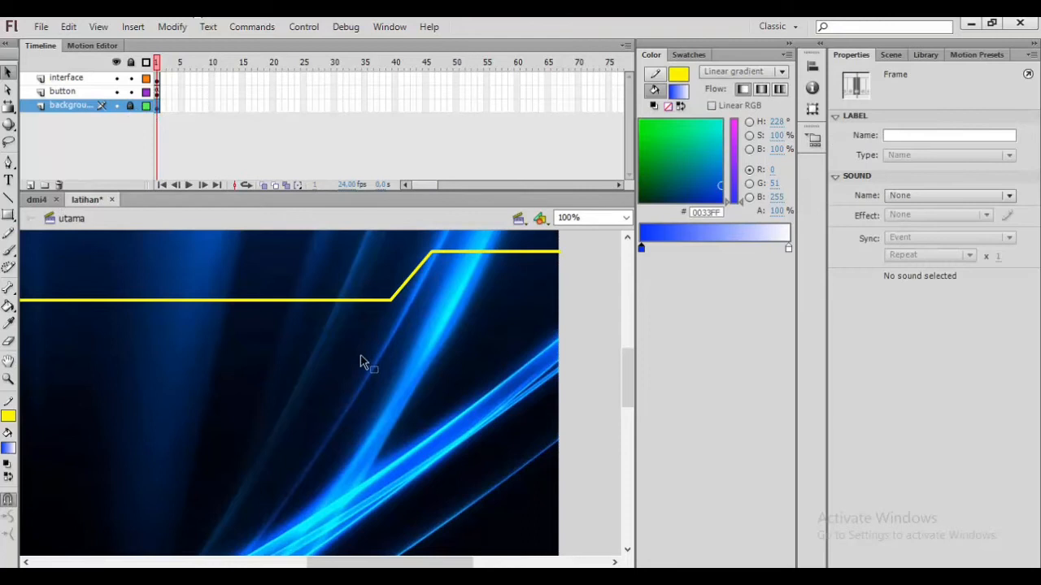
{"action": "left_click", "coordinate": [404, 360]}
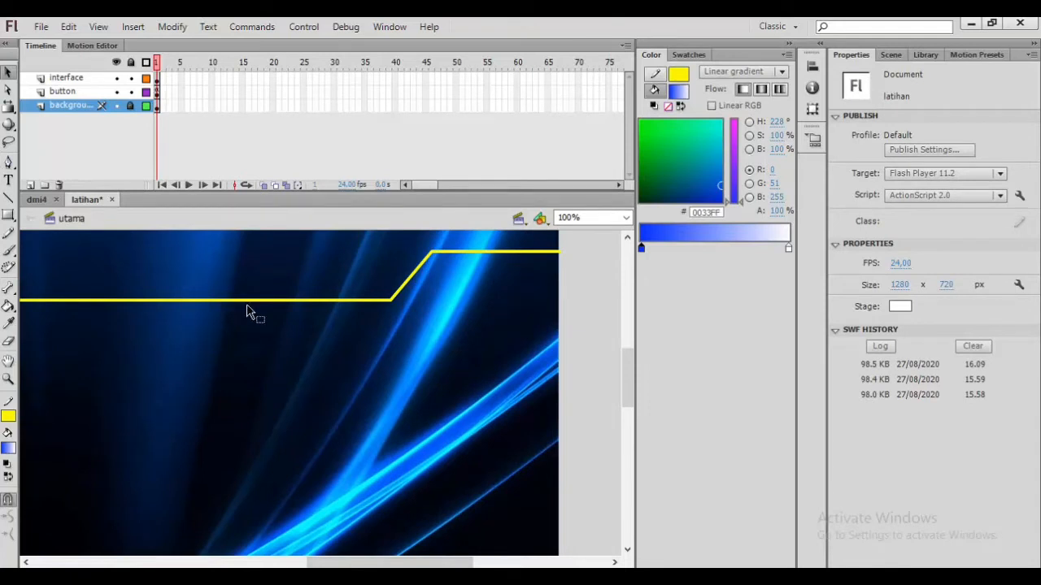
Step: Set the stage zoom to 50%, select the whole yellow line on the interface layer and group it
{"action": "scroll", "coordinate": [289, 342], "scroll_direction": "down", "scroll_amount": 1}
{"action": "scroll", "coordinate": [289, 345], "scroll_direction": "up", "scroll_amount": 2}
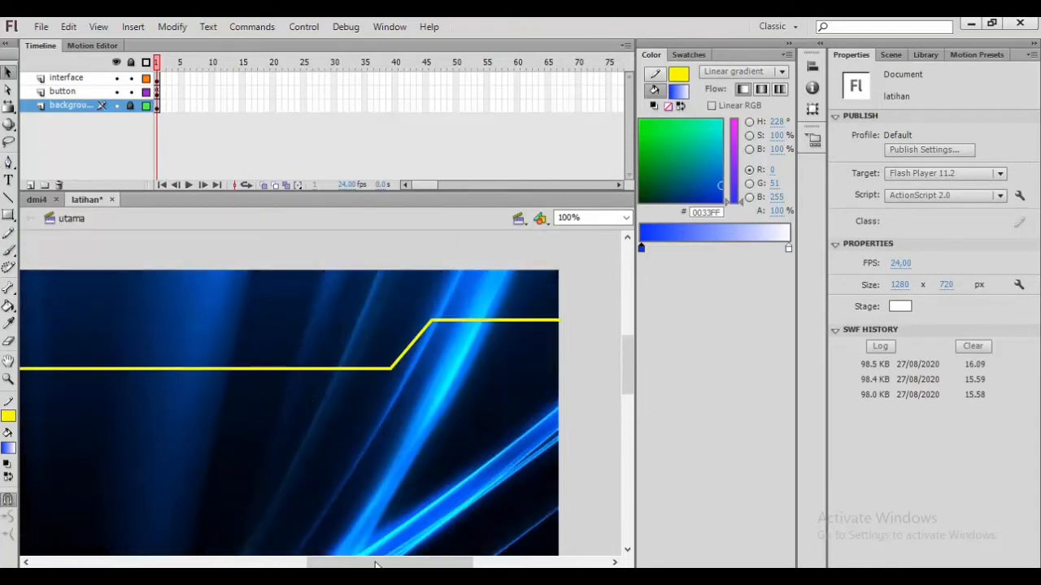
{"action": "left_click", "coordinate": [626, 218]}
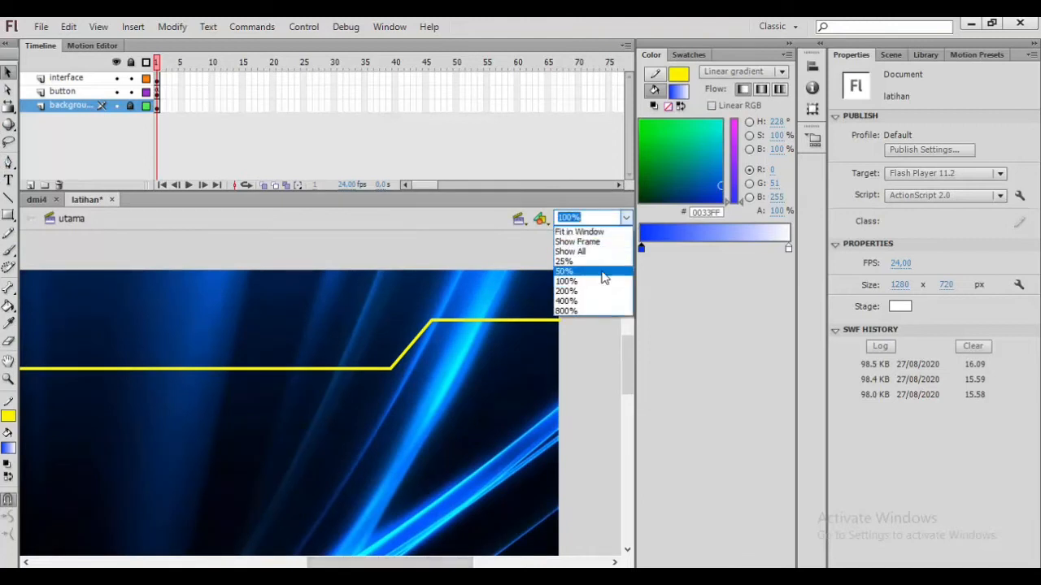
{"action": "left_click", "coordinate": [585, 267]}
{"action": "left_click_drag", "start_coordinate": [465, 560], "coordinate": [398, 559]}
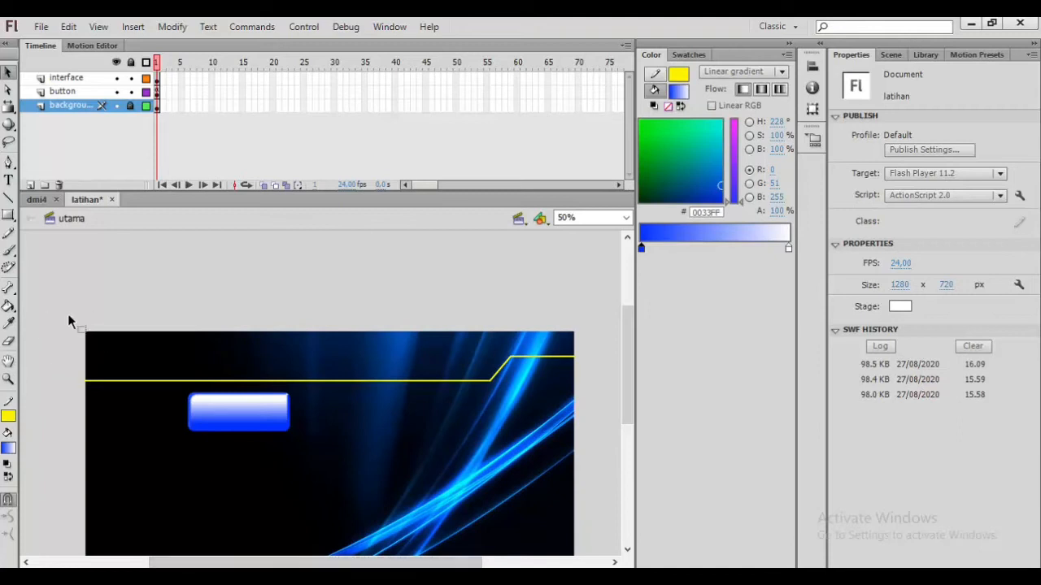
{"action": "mouse_move", "coordinate": [61, 308]}
{"action": "left_mouse_down"}
{"action": "mouse_move", "coordinate": [85, 344]}
{"action": "mouse_move", "coordinate": [24, 231]}
{"action": "mouse_move", "coordinate": [238, 252]}
{"action": "mouse_move", "coordinate": [437, 365]}
{"action": "mouse_move", "coordinate": [579, 395]}
{"action": "left_mouse_up"}
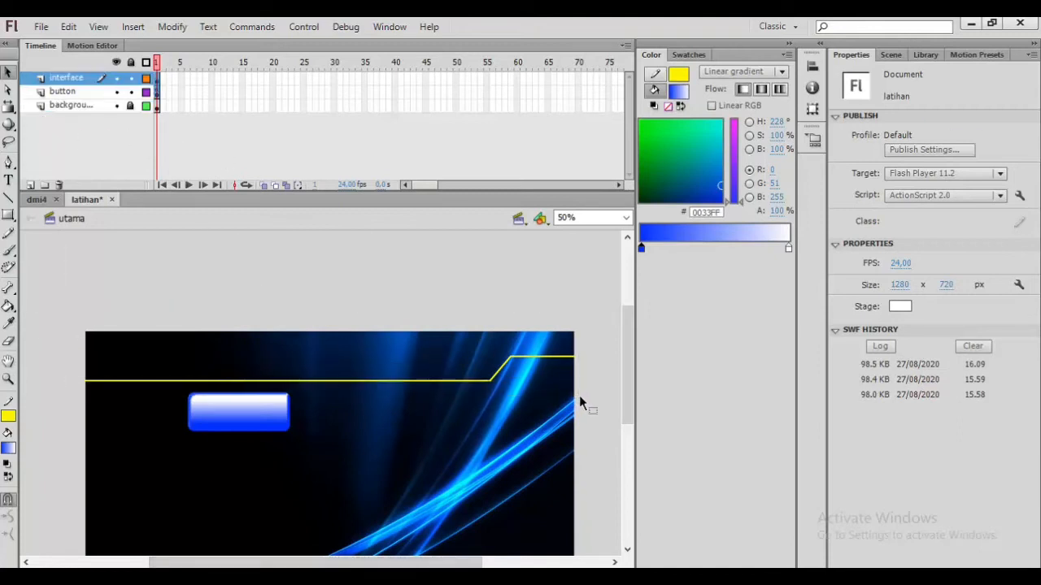
{"action": "left_click", "coordinate": [348, 302]}
{"action": "left_click_drag", "start_coordinate": [61, 301], "coordinate": [597, 385]}
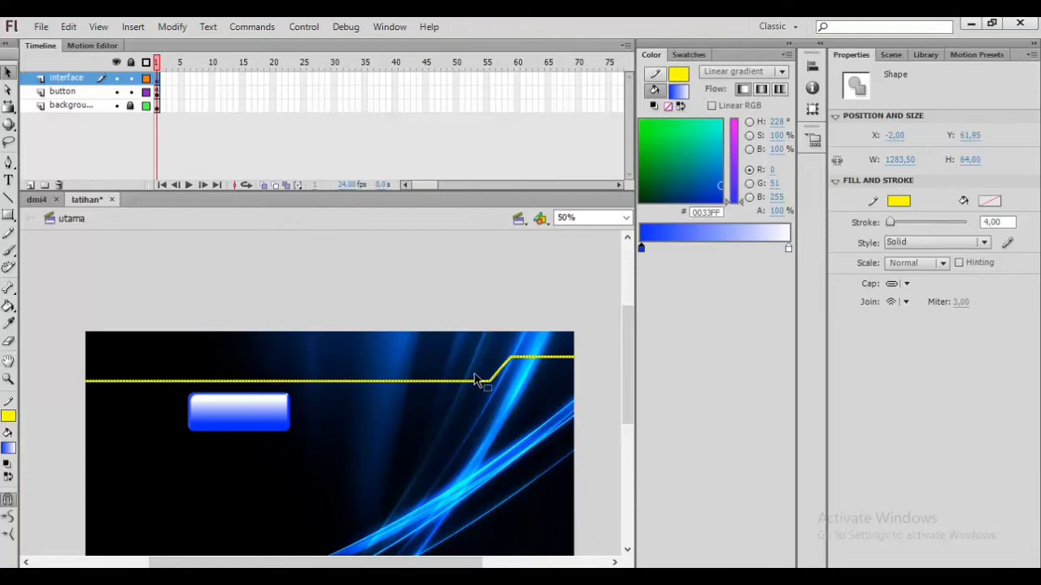
{"action": "key", "text": "ctrl+g"}
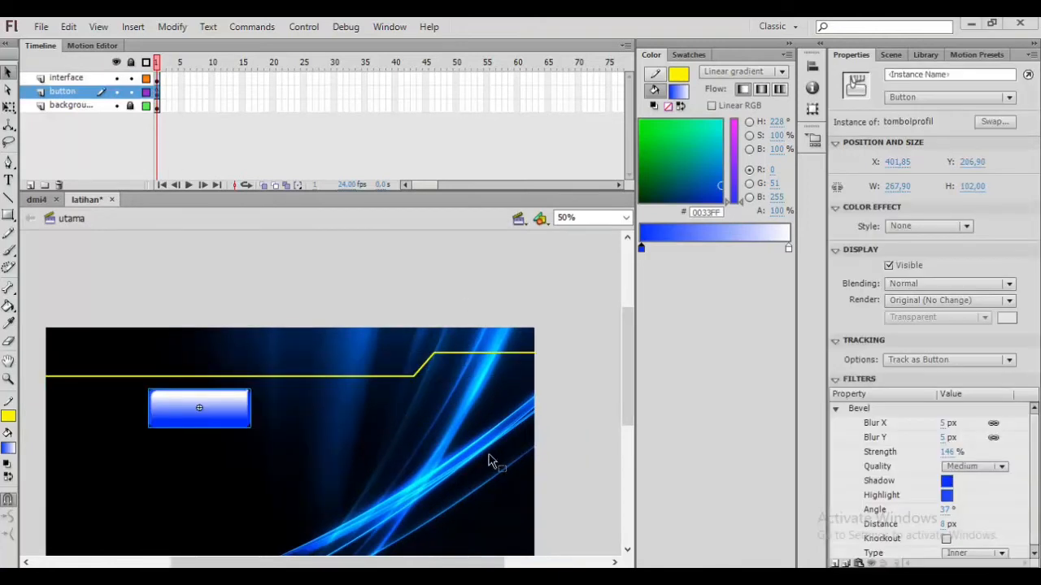
Step: Delete the gradient button from the stage
{"action": "left_click_drag", "start_coordinate": [226, 421], "coordinate": [364, 442]}
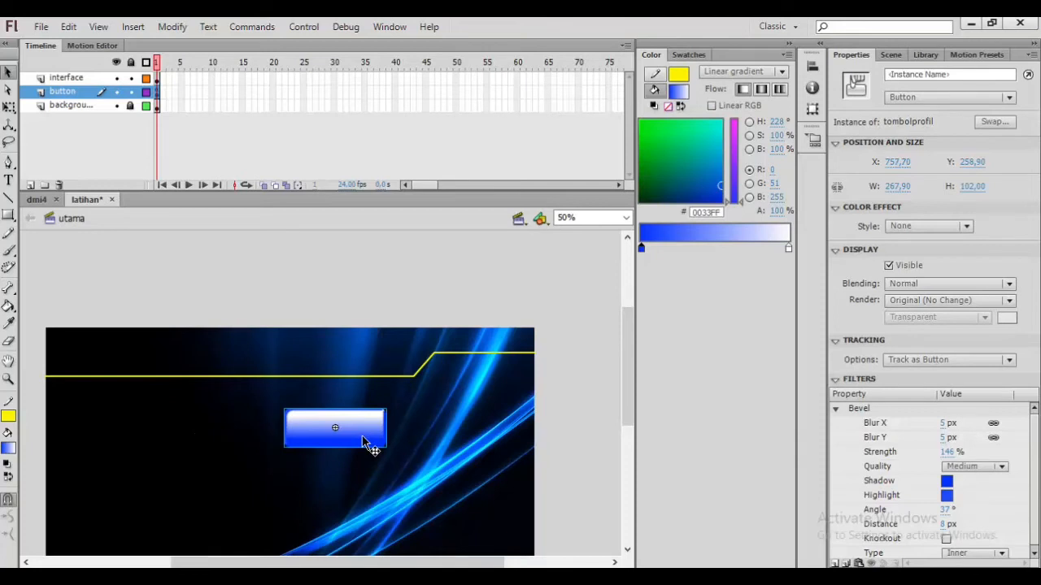
{"action": "key", "text": "Delete"}
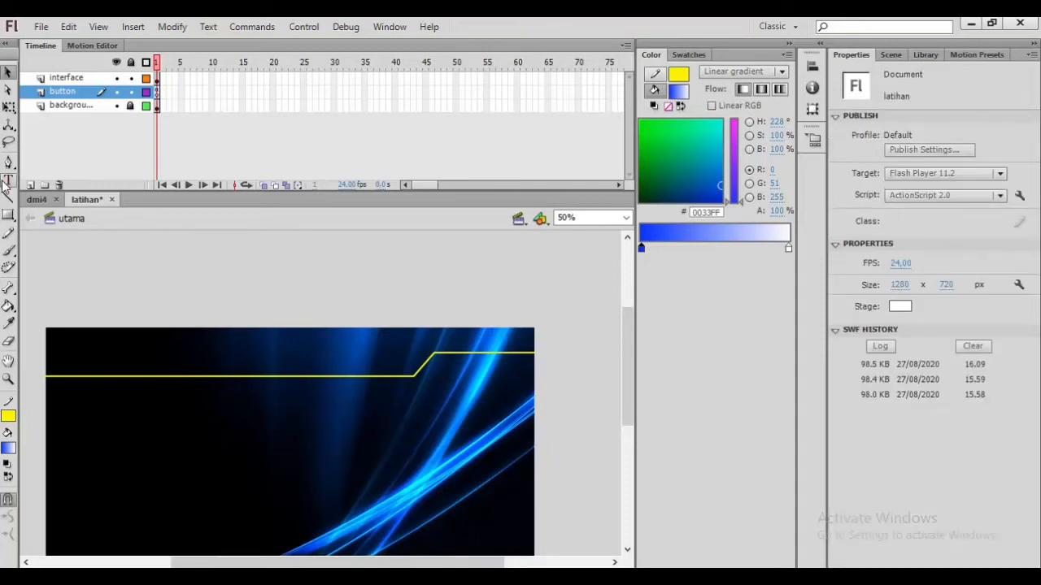
{"action": "scroll", "coordinate": [485, 329], "scroll_direction": "down", "scroll_amount": 2}
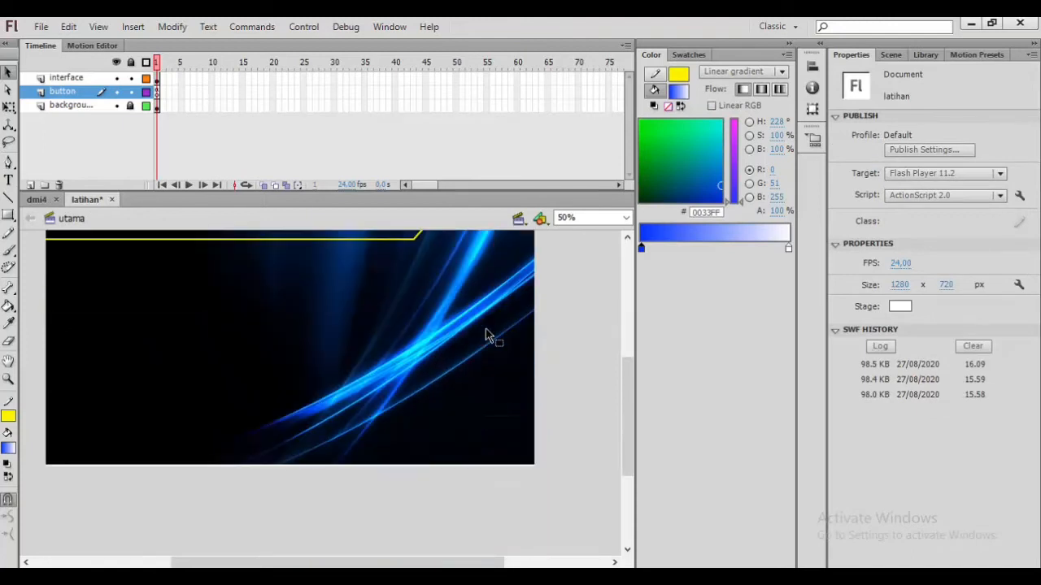
{"action": "scroll", "coordinate": [488, 336], "scroll_direction": "up", "scroll_amount": 1}
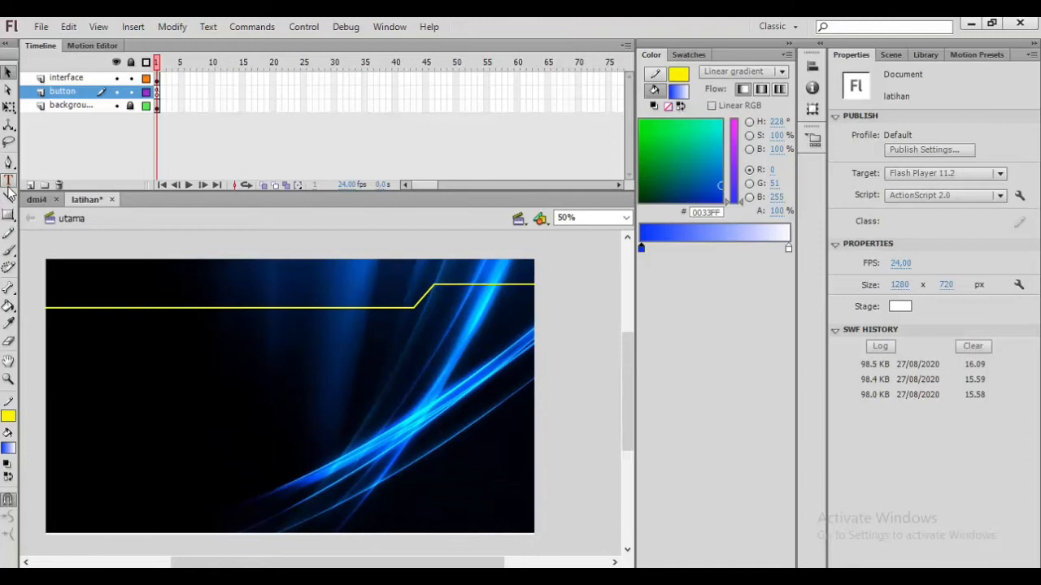
Step: Create a text box on the interface layer near the stage's top-left and enter the title Media Interaktif Bahasa Jawa
{"action": "left_click", "coordinate": [9, 182]}
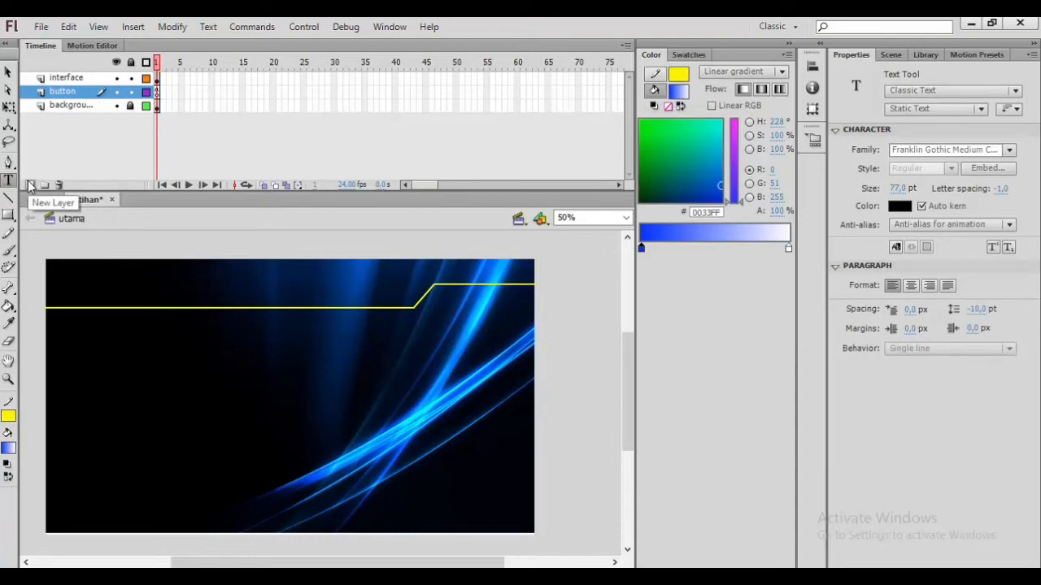
{"action": "left_click", "coordinate": [78, 77]}
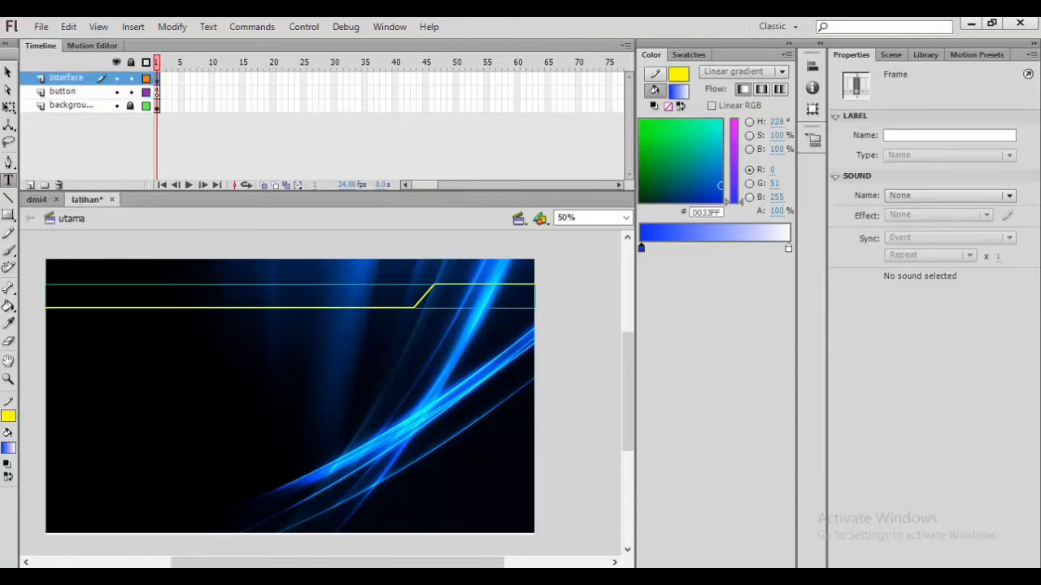
{"action": "key", "text": "t"}
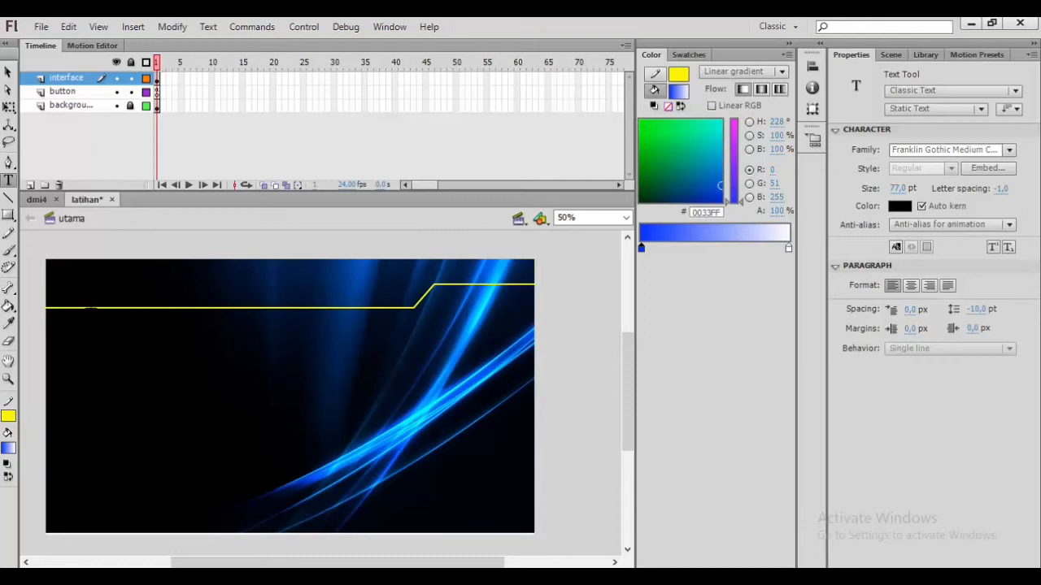
{"action": "left_click", "coordinate": [82, 259]}
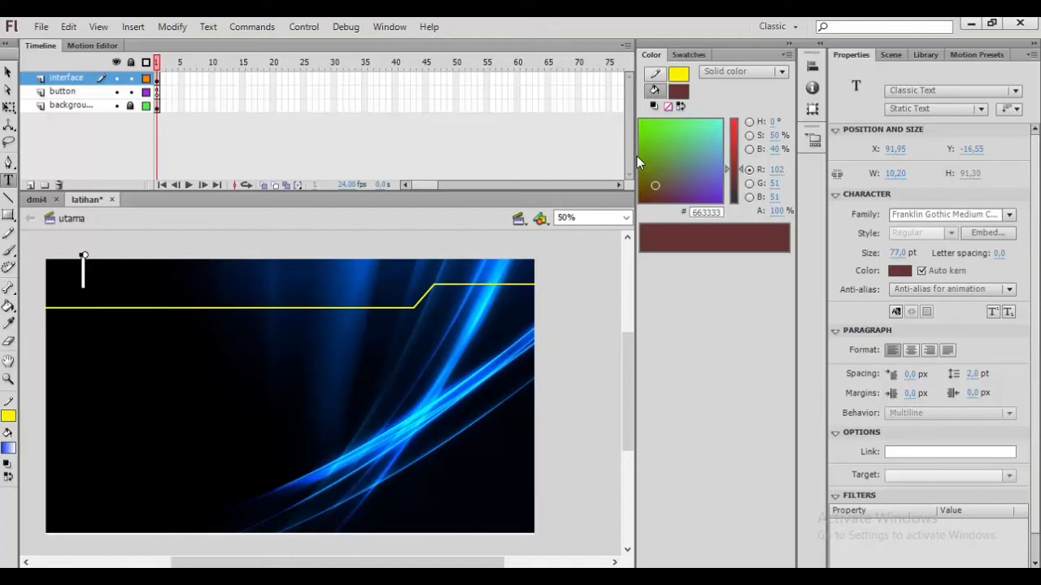
{"action": "type", "text": "Media"}
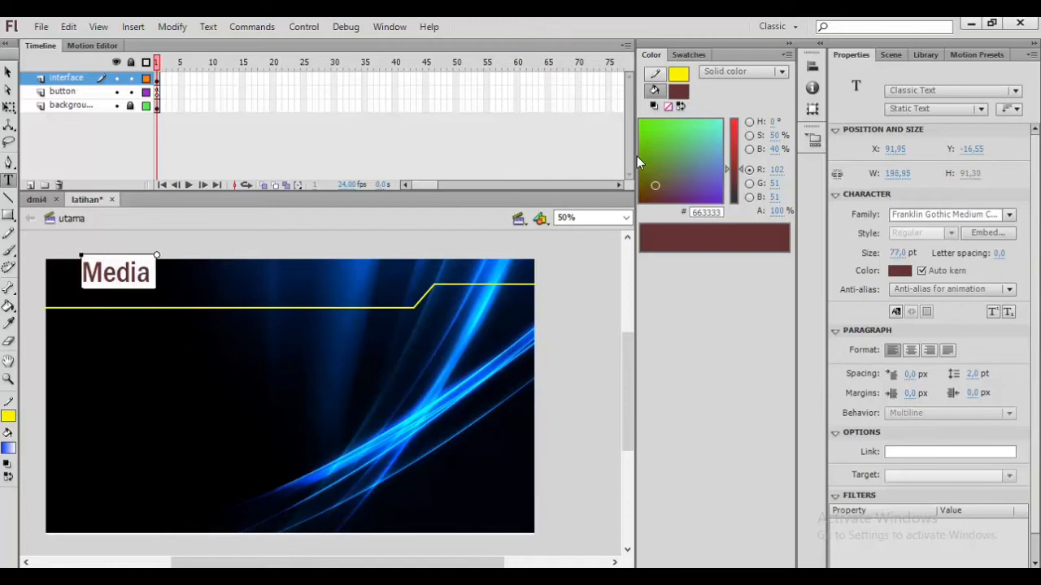
{"action": "type", "text": " Intera"}
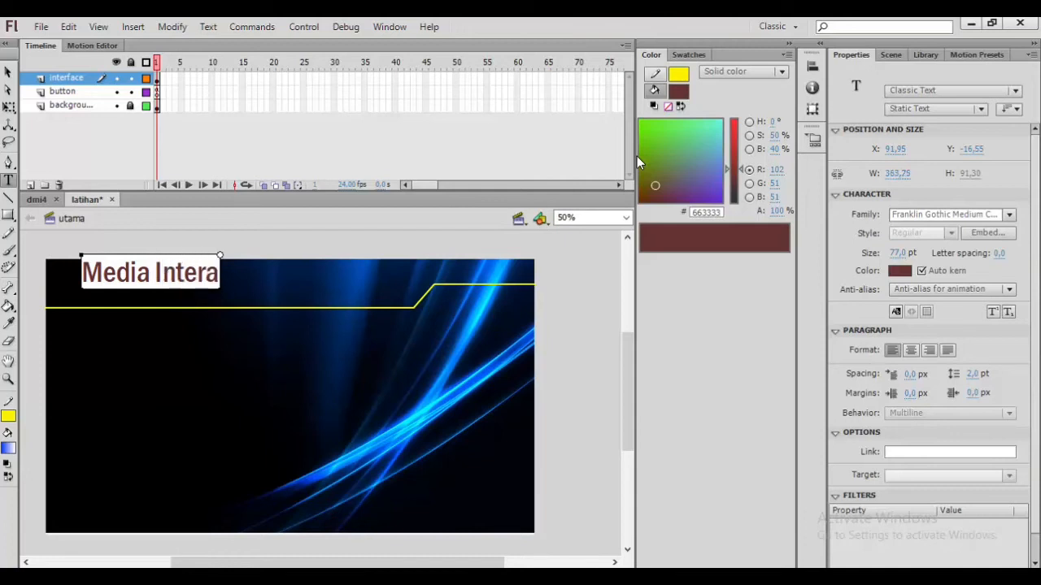
{"action": "type", "text": "ktif"}
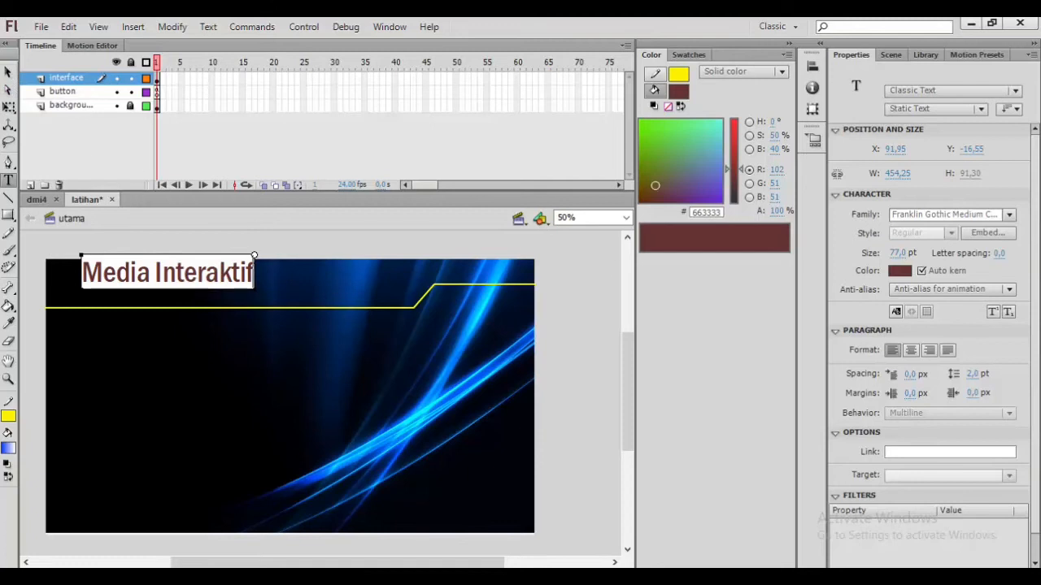
{"action": "left_click_drag", "start_coordinate": [254, 256], "coordinate": [259, 255]}
{"action": "type", "text": "Bahasa"}
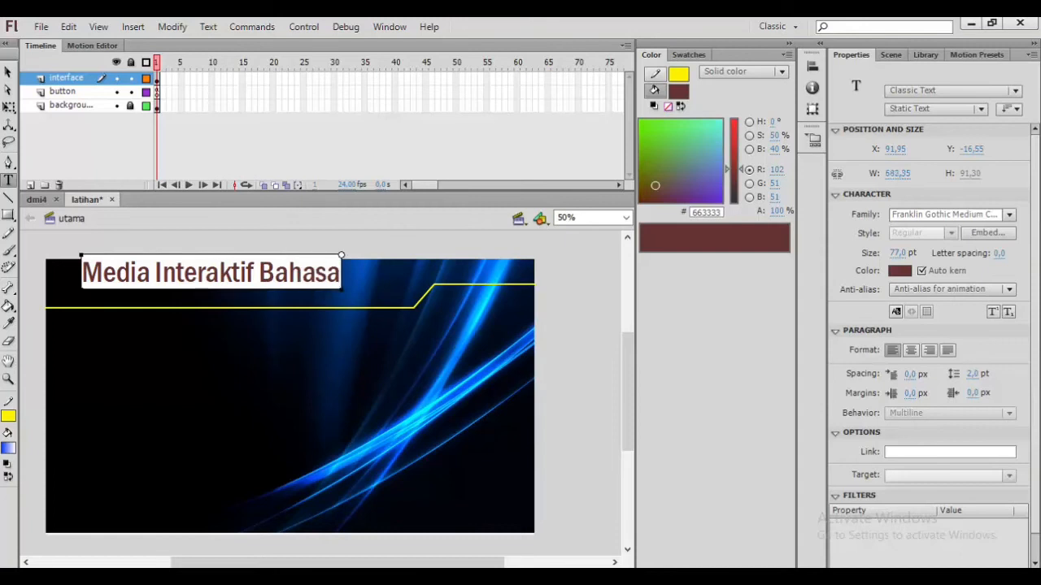
{"action": "left_click_drag", "start_coordinate": [341, 255], "coordinate": [346, 256]}
{"action": "type", "text": "Jawa"}
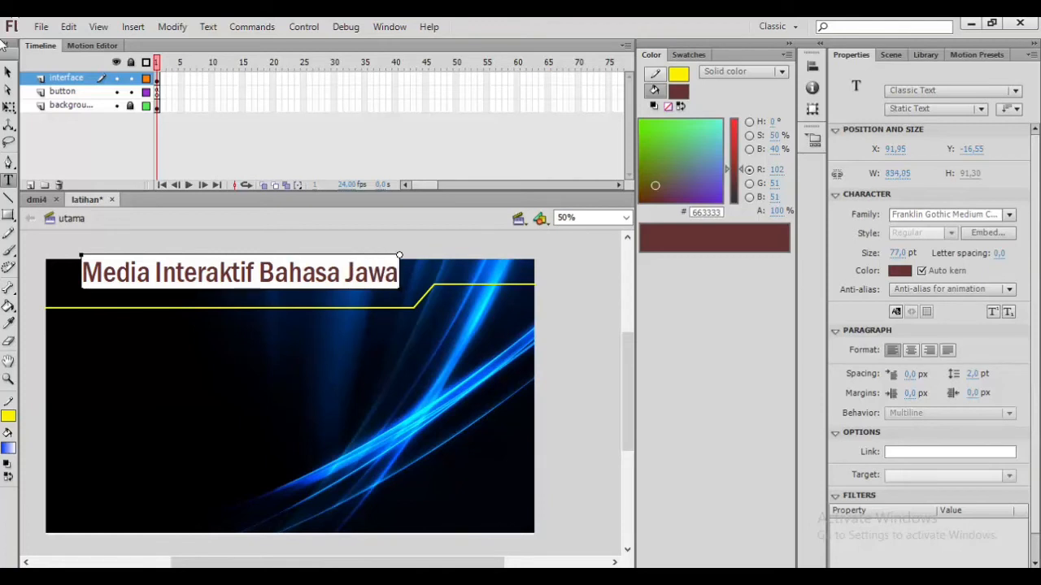
Step: Move the title to the stage's top-left corner and colour it #FFCC00
{"action": "left_click", "coordinate": [7, 72]}
{"action": "left_click_drag", "start_coordinate": [195, 278], "coordinate": [173, 277]}
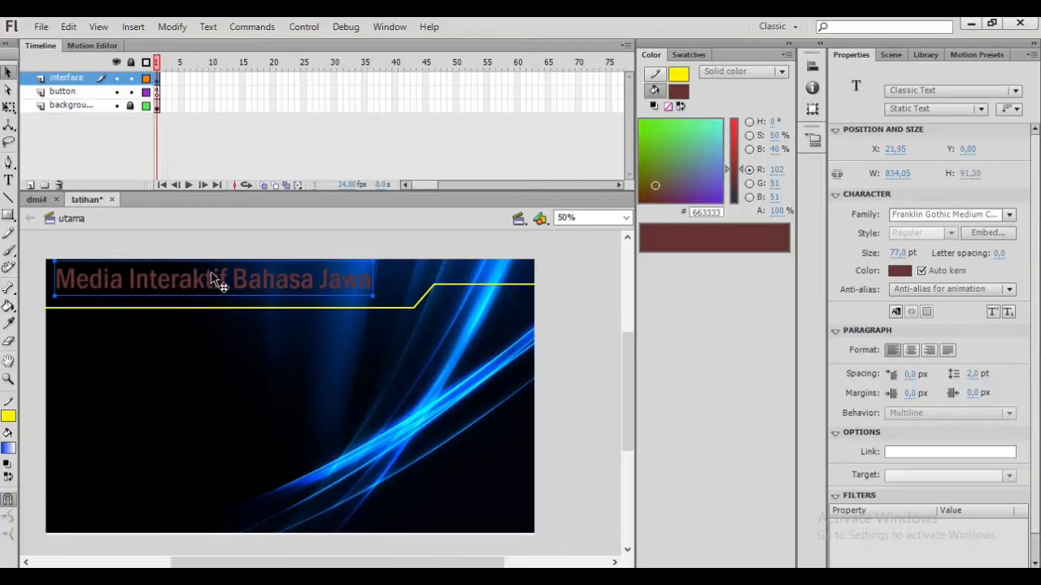
{"action": "left_click", "coordinate": [904, 275]}
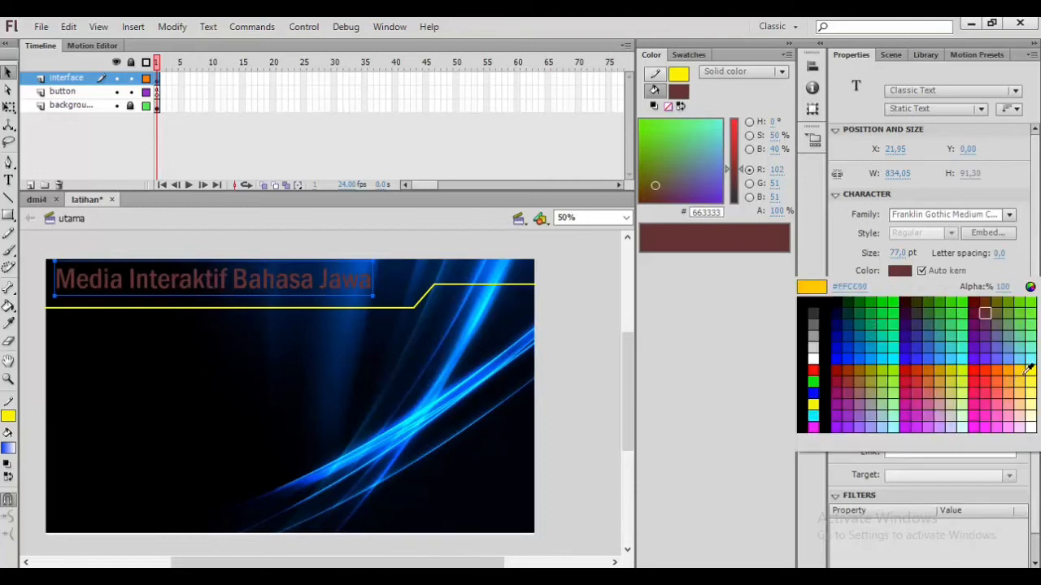
{"action": "left_click", "coordinate": [1027, 370]}
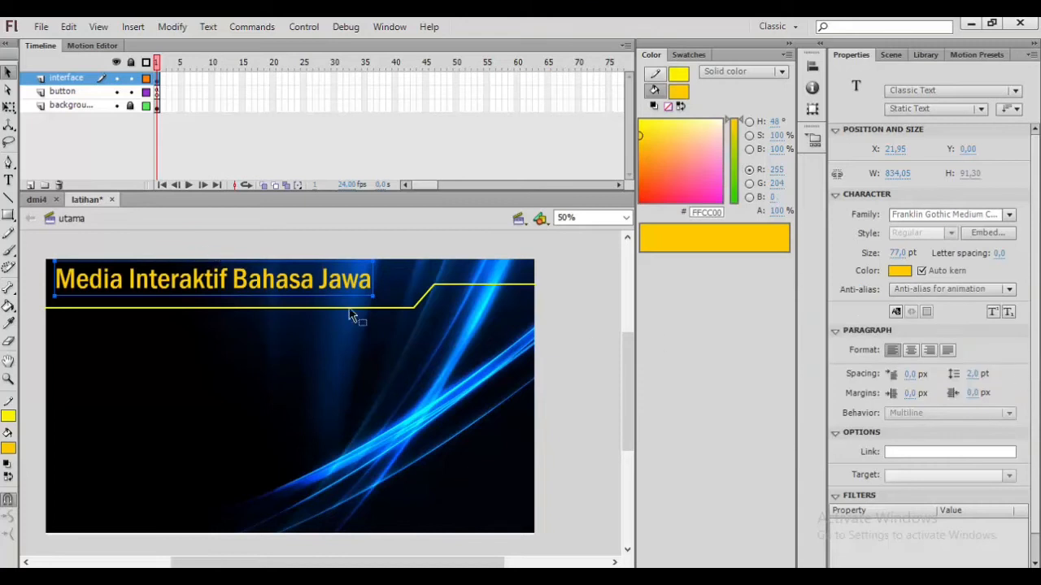
Step: Set the title's font to Franklin Gothic Demi Cond and its size to 63 pt
{"action": "left_click", "coordinate": [1008, 215]}
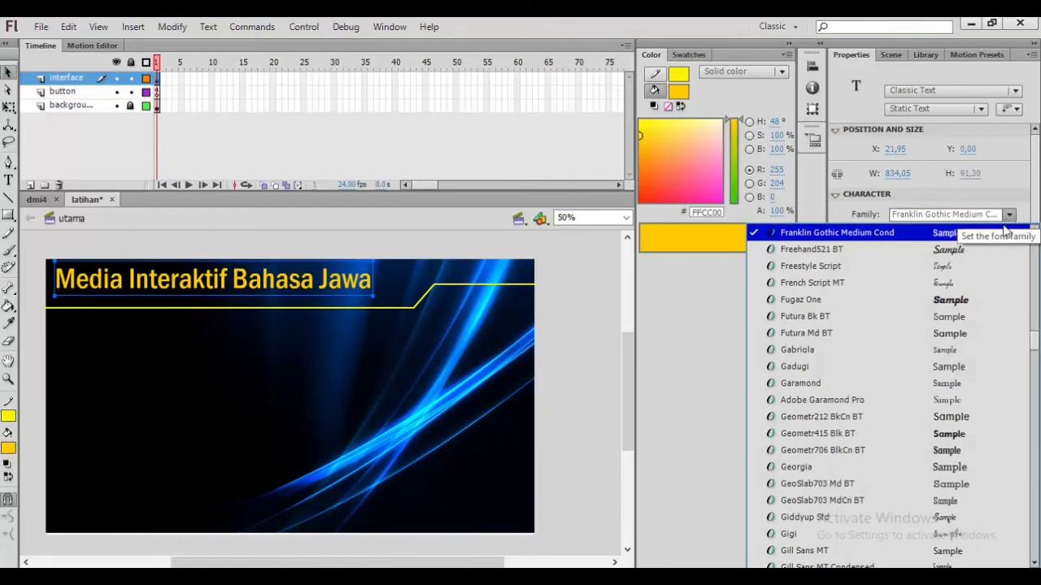
{"action": "left_click", "coordinate": [947, 333]}
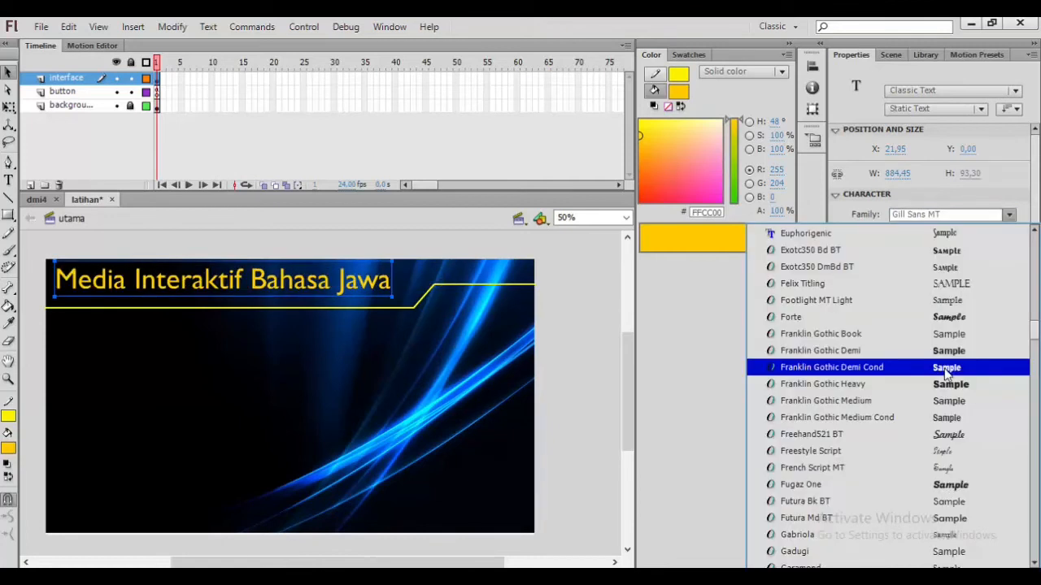
{"action": "left_click", "coordinate": [945, 370]}
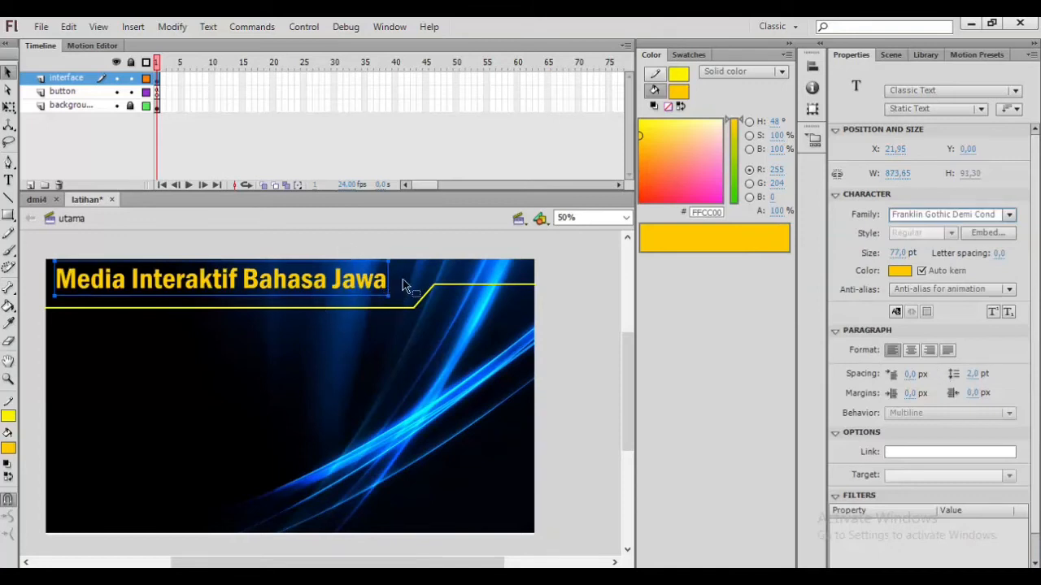
{"action": "left_click", "coordinate": [897, 253]}
{"action": "type", "text": "80"}
{"action": "key", "text": "Return"}
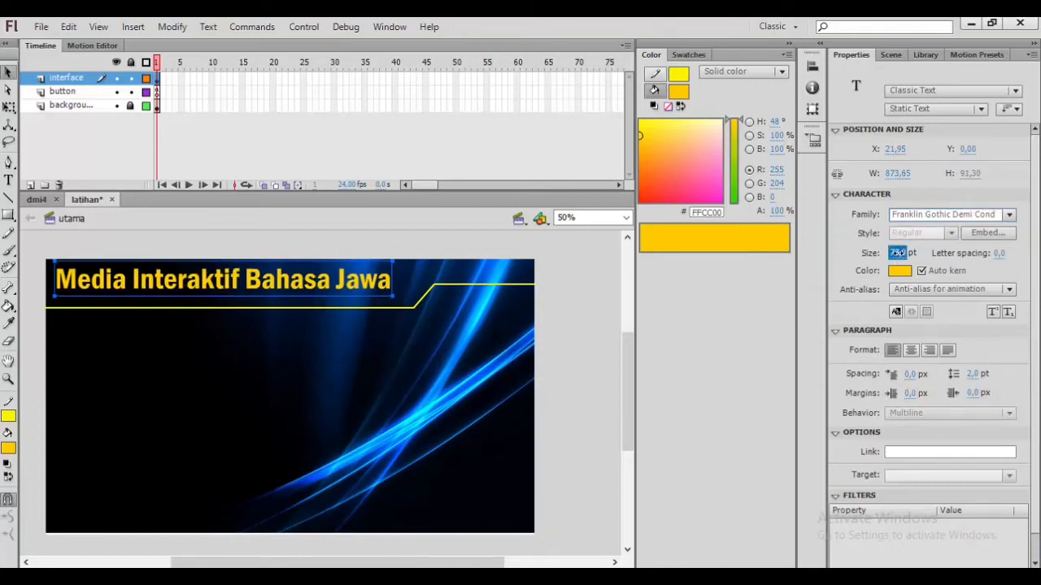
{"action": "left_click_drag", "start_coordinate": [897, 253], "coordinate": [888, 252]}
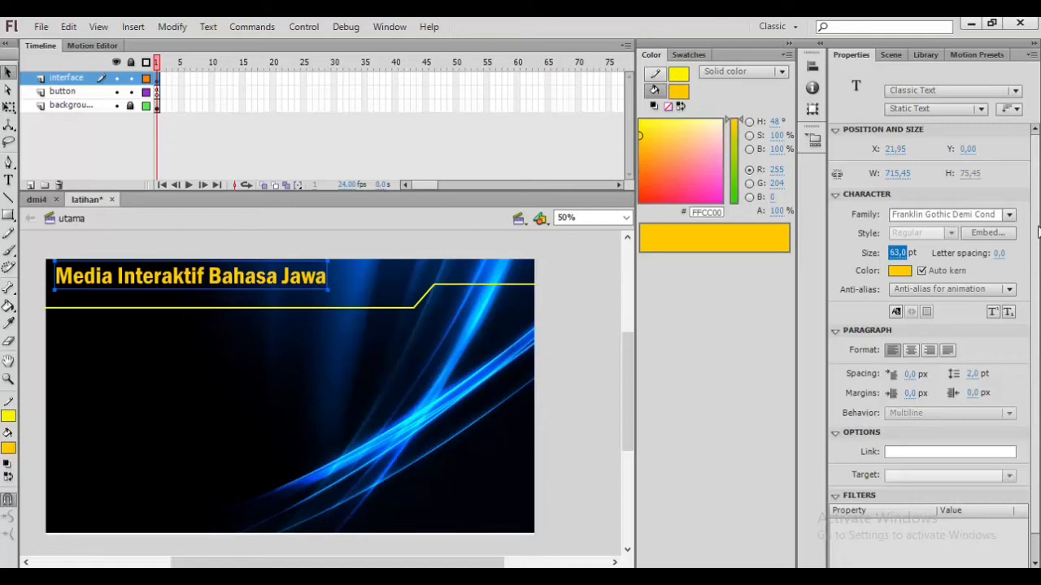
Step: Add a Drop Shadow filter to the title text
{"action": "scroll", "coordinate": [1035, 236], "scroll_direction": "down", "scroll_amount": 1}
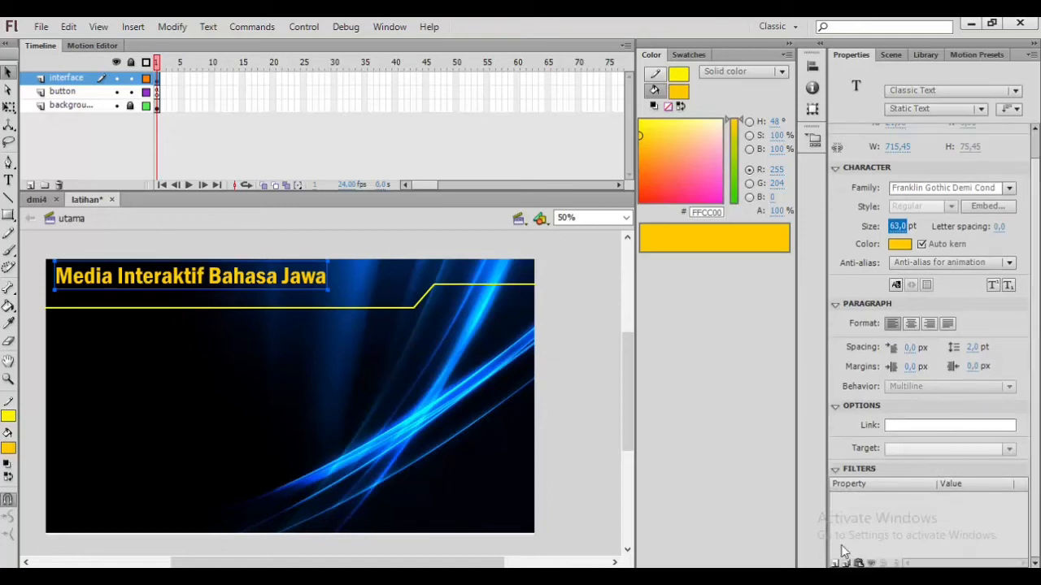
{"action": "left_click", "coordinate": [833, 563]}
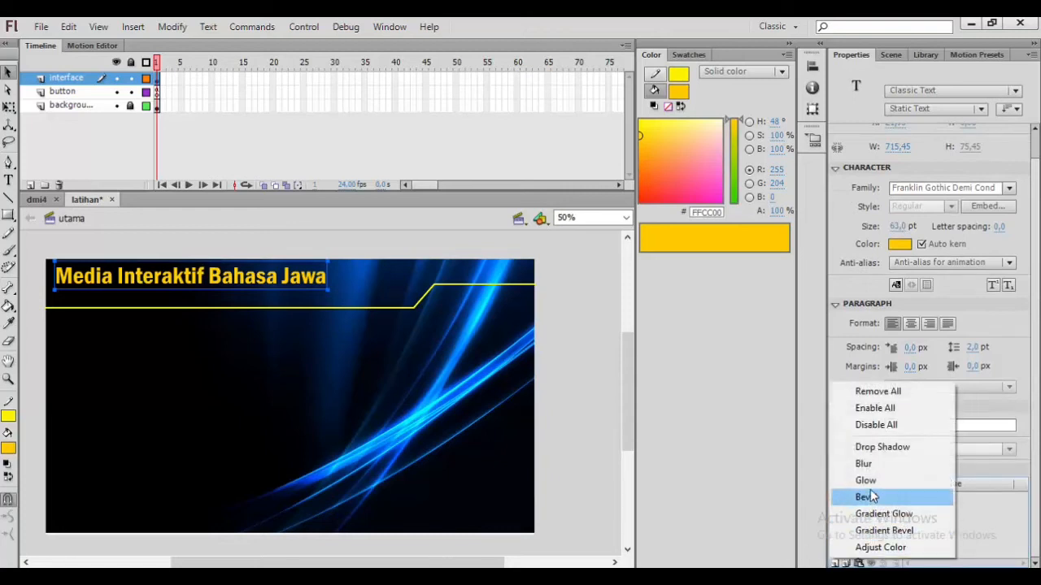
{"action": "left_click", "coordinate": [881, 449]}
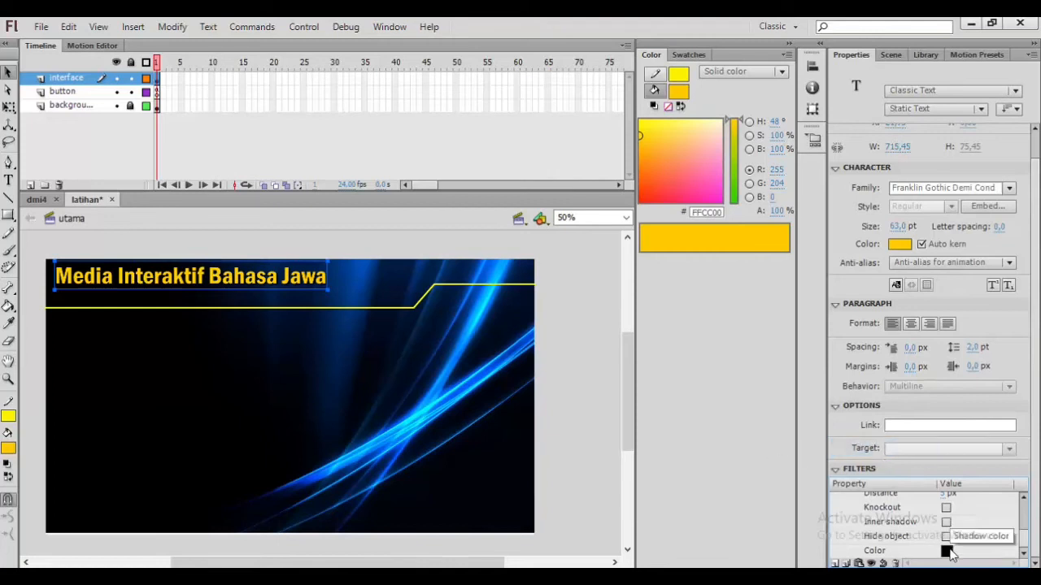
Step: Adjust the Drop Shadow filter's distance, angle and strength on the title text
{"action": "scroll", "coordinate": [948, 545], "scroll_direction": "up", "scroll_amount": 3}
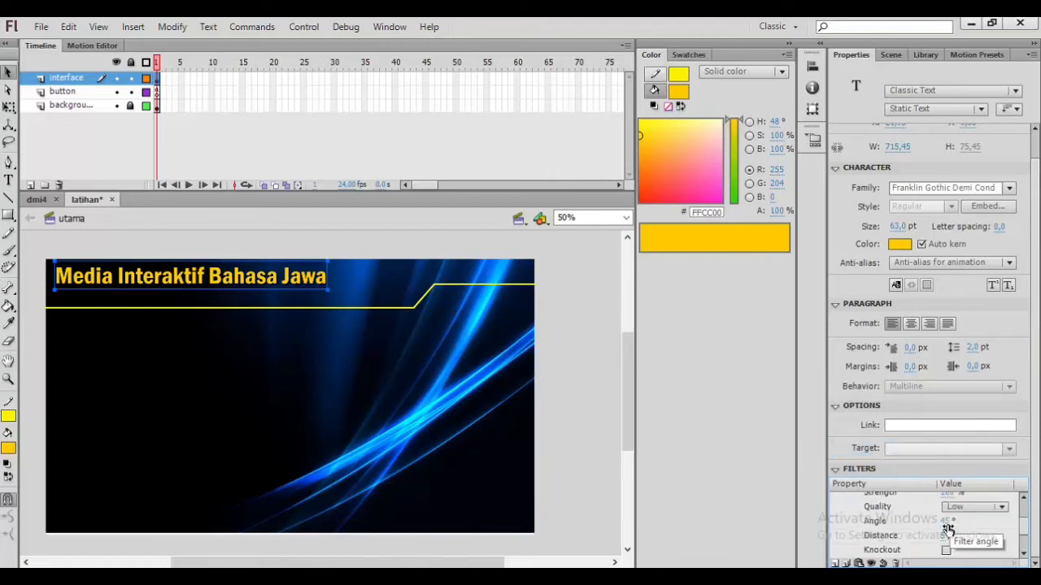
{"action": "left_click_drag", "start_coordinate": [949, 535], "coordinate": [956, 535]}
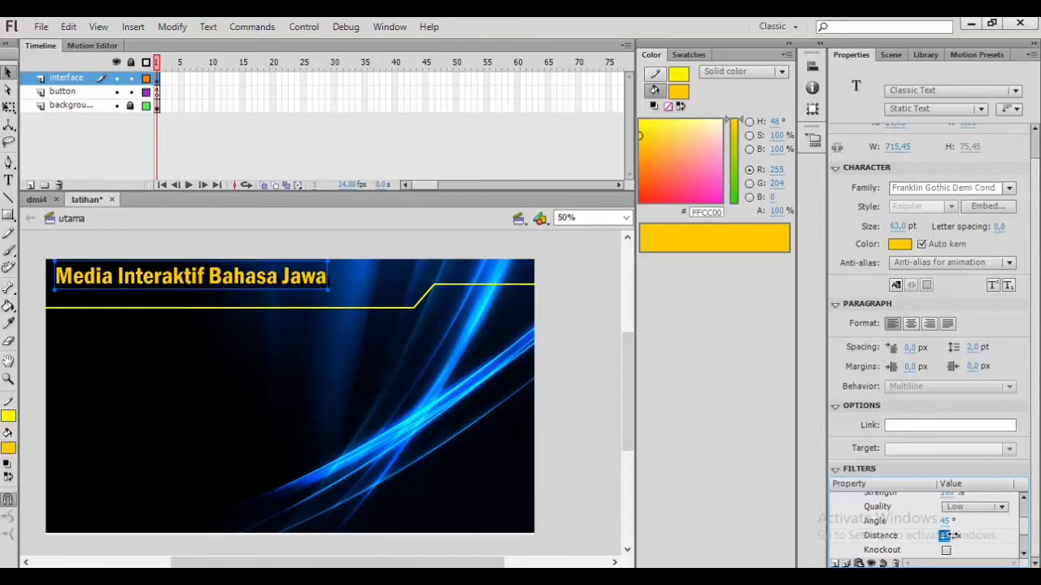
{"action": "left_click", "coordinate": [945, 521]}
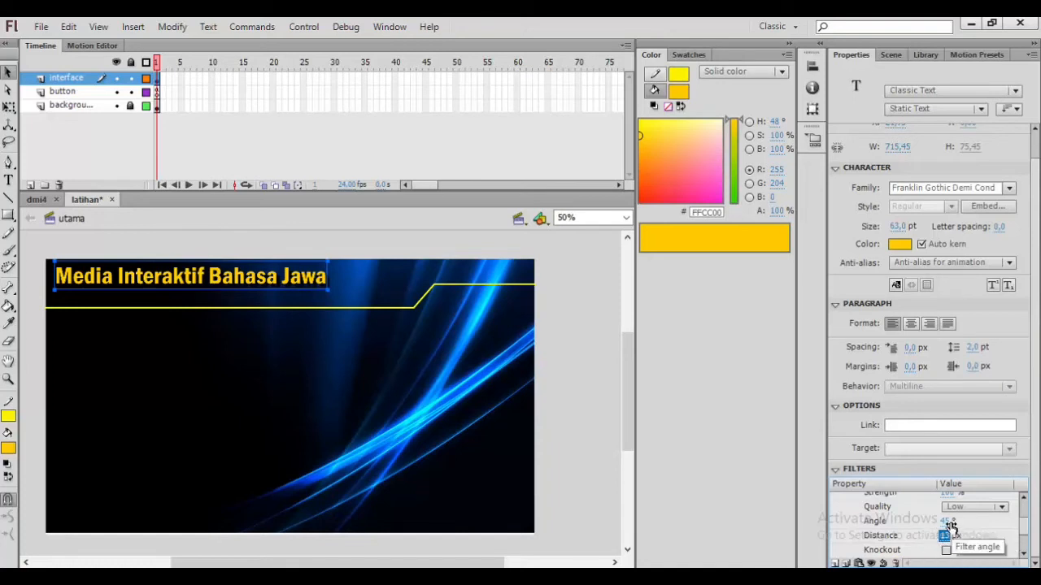
{"action": "left_click_drag", "start_coordinate": [950, 521], "coordinate": [934, 502]}
{"action": "scroll", "coordinate": [907, 530], "scroll_direction": "up", "scroll_amount": 2}
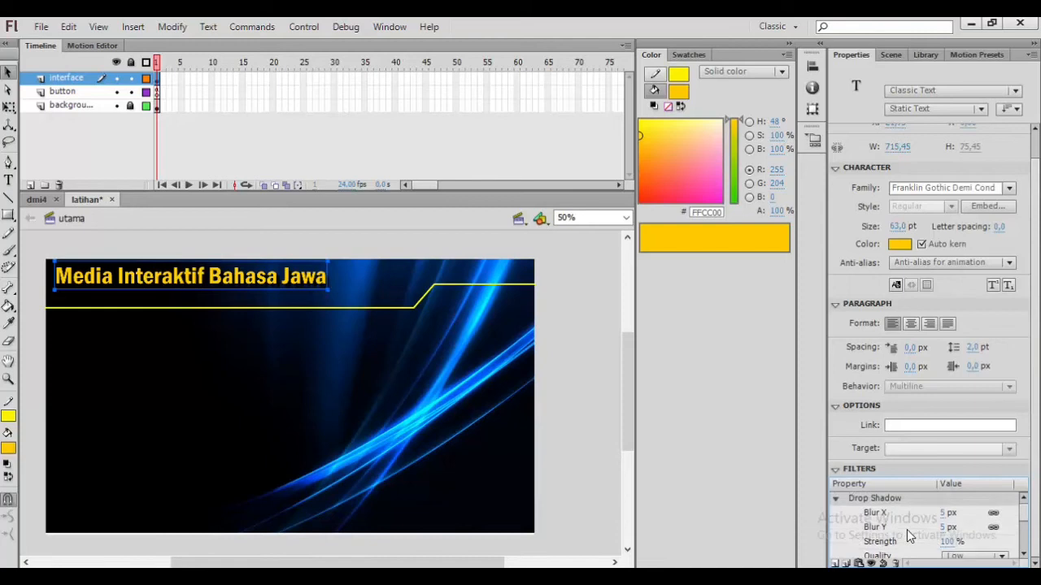
{"action": "left_click_drag", "start_coordinate": [946, 548], "coordinate": [944, 547]}
{"action": "scroll", "coordinate": [890, 520], "scroll_direction": "down", "scroll_amount": 2}
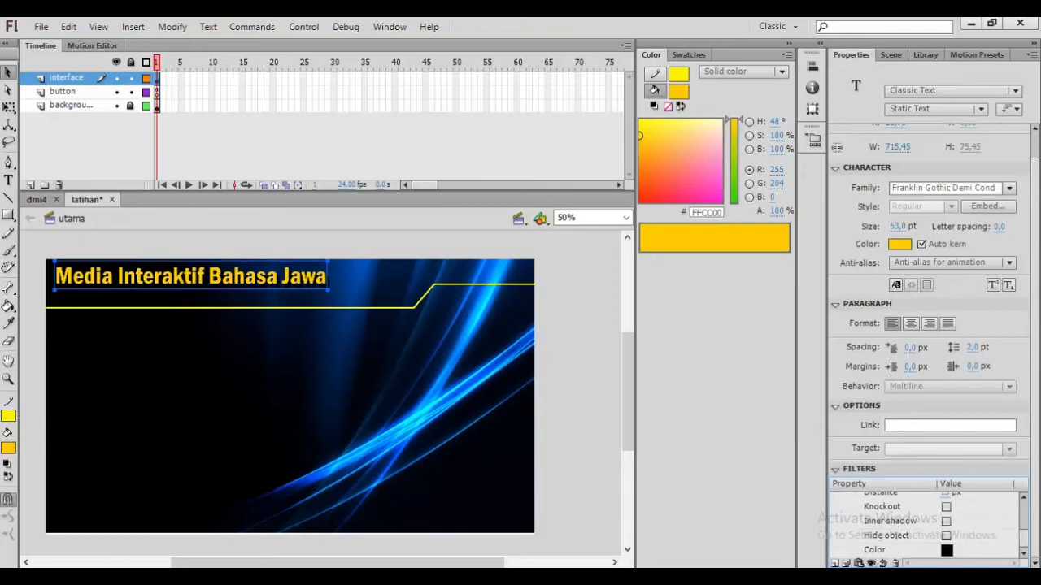
Step: Try adding a Bevel filter to the title text, then undo it
{"action": "left_click", "coordinate": [835, 562]}
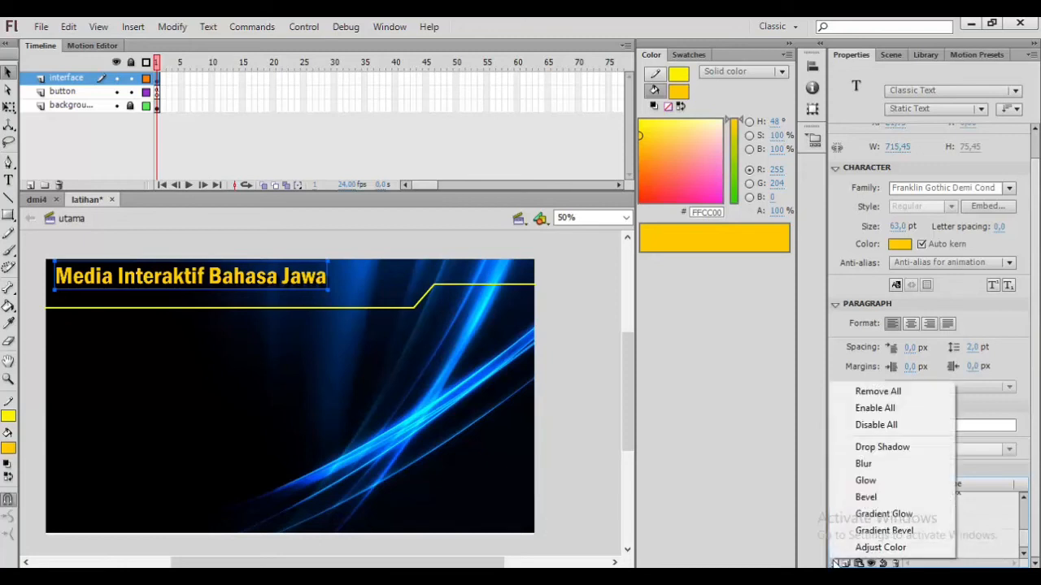
{"action": "left_click", "coordinate": [878, 498]}
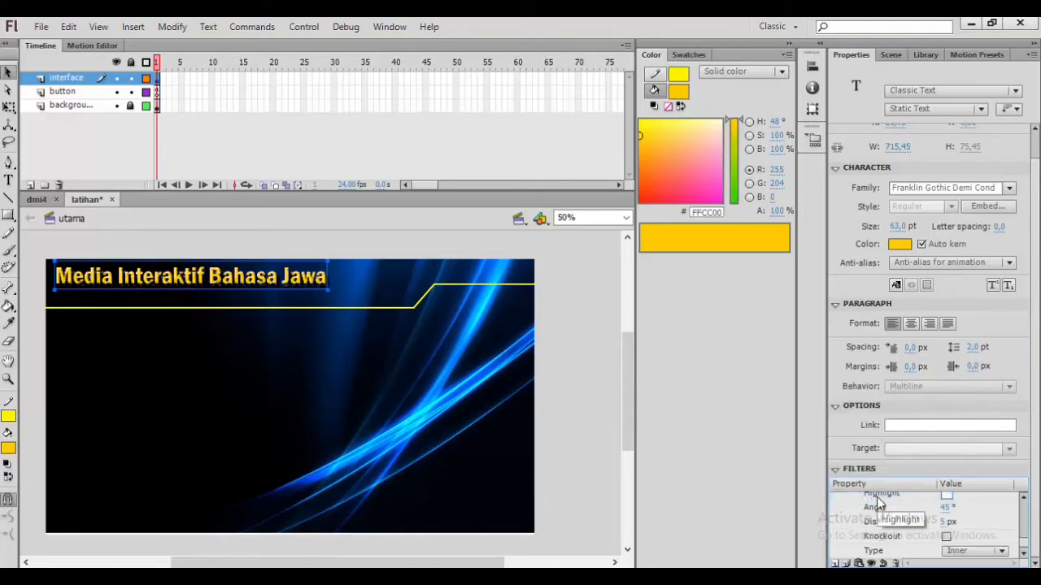
{"action": "scroll", "coordinate": [913, 543], "scroll_direction": "up", "scroll_amount": 1}
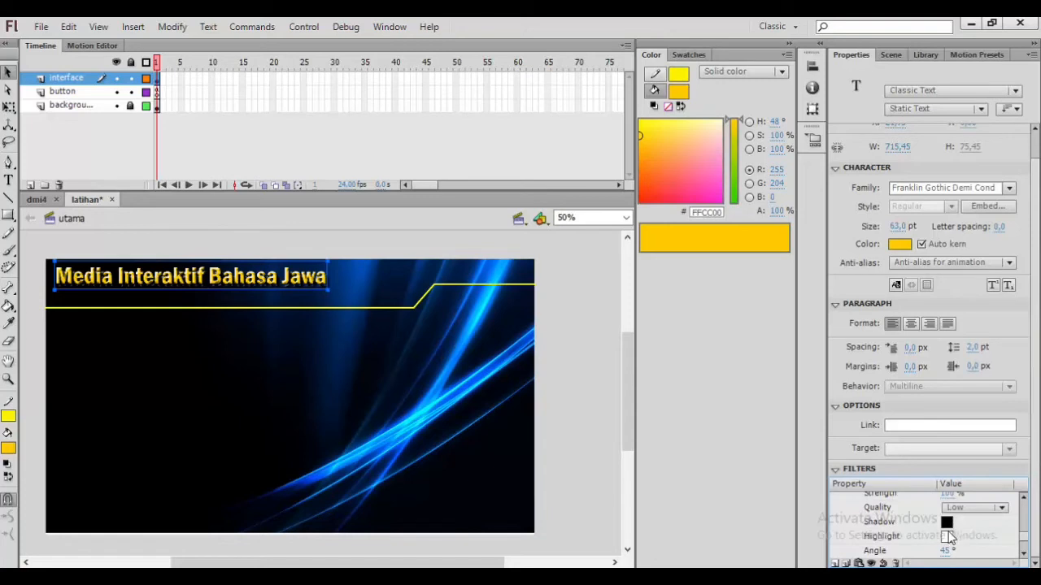
{"action": "scroll", "coordinate": [948, 531], "scroll_direction": "up", "scroll_amount": 1}
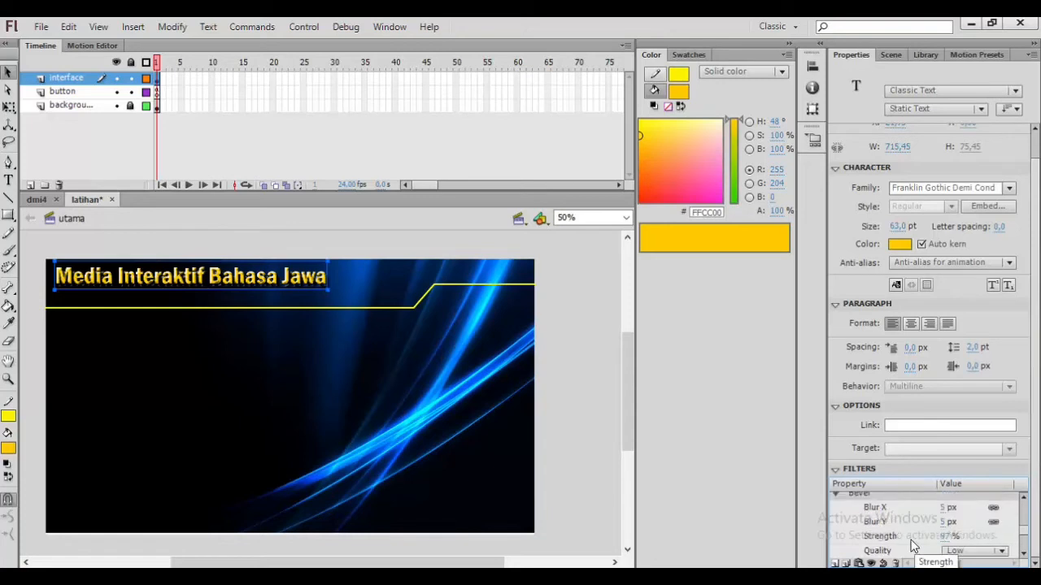
{"action": "scroll", "coordinate": [948, 530], "scroll_direction": "down", "scroll_amount": 2}
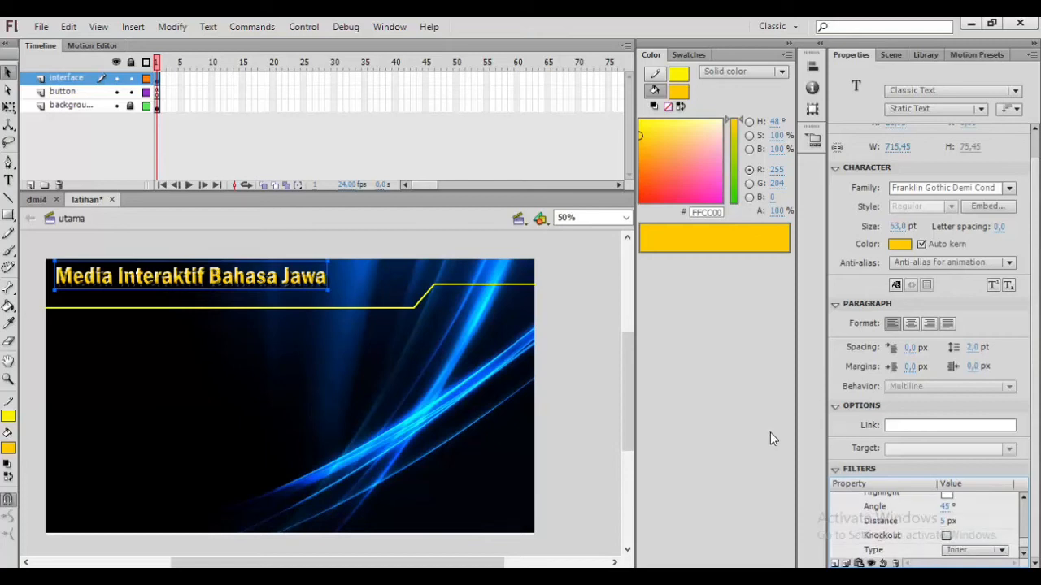
{"action": "key", "text": "ctrl+z"}
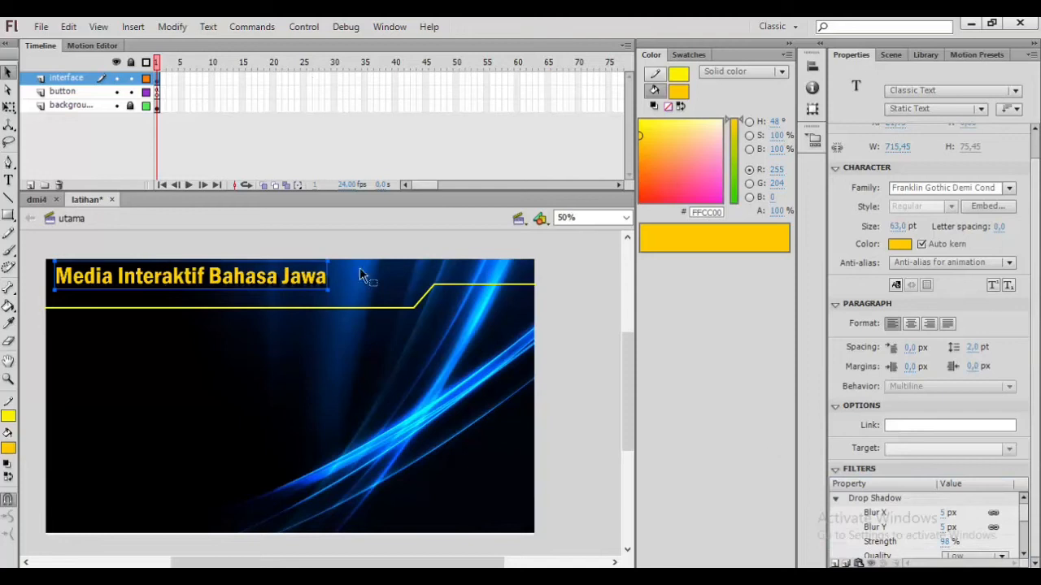
Step: Create a new text box just below the title and enter the author's name followed by Online
{"action": "left_click", "coordinate": [174, 243]}
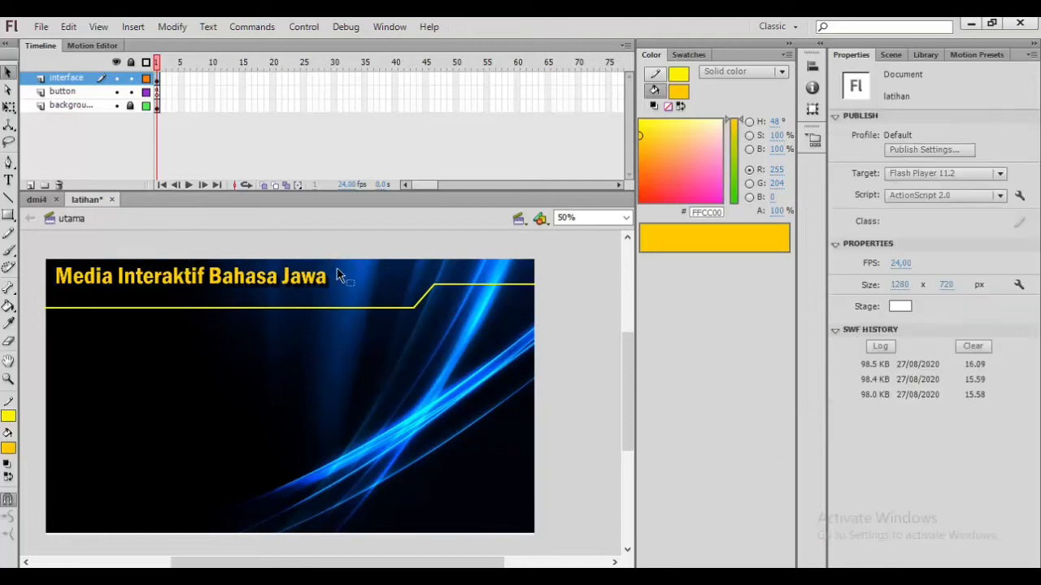
{"action": "left_click", "coordinate": [9, 180]}
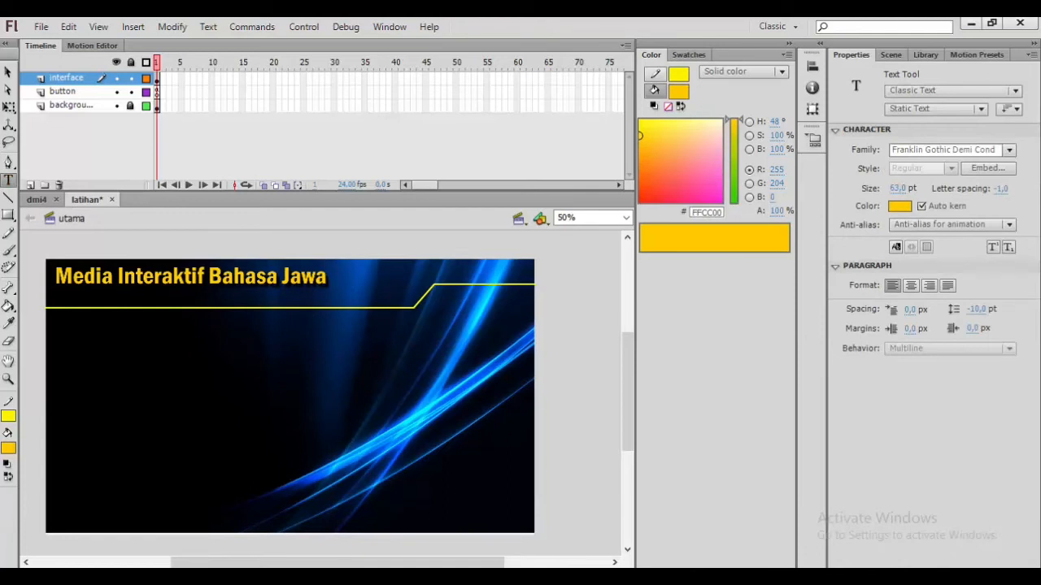
{"action": "left_click", "coordinate": [57, 281]}
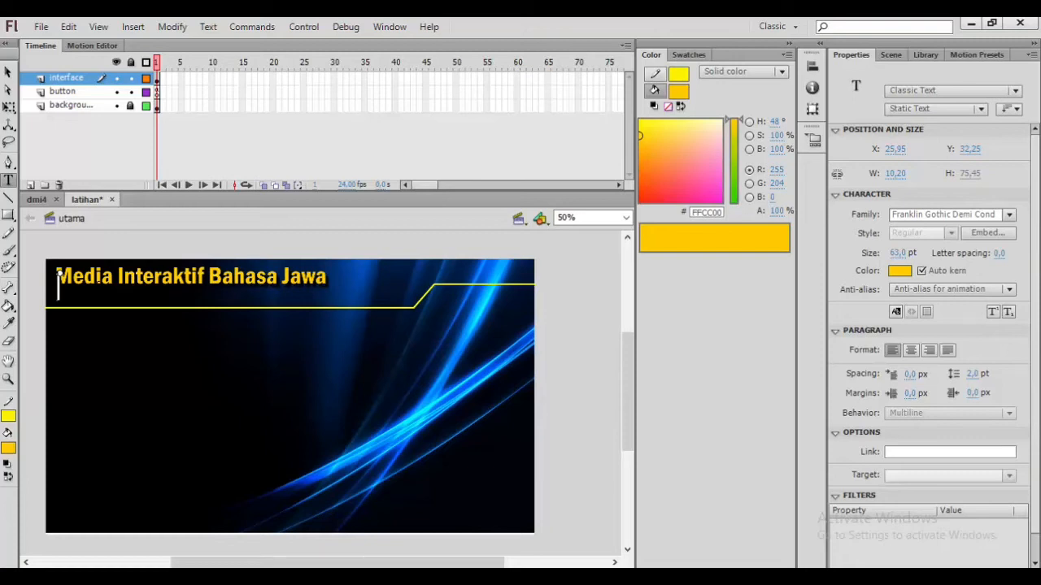
{"action": "type", "text": "Ern"}
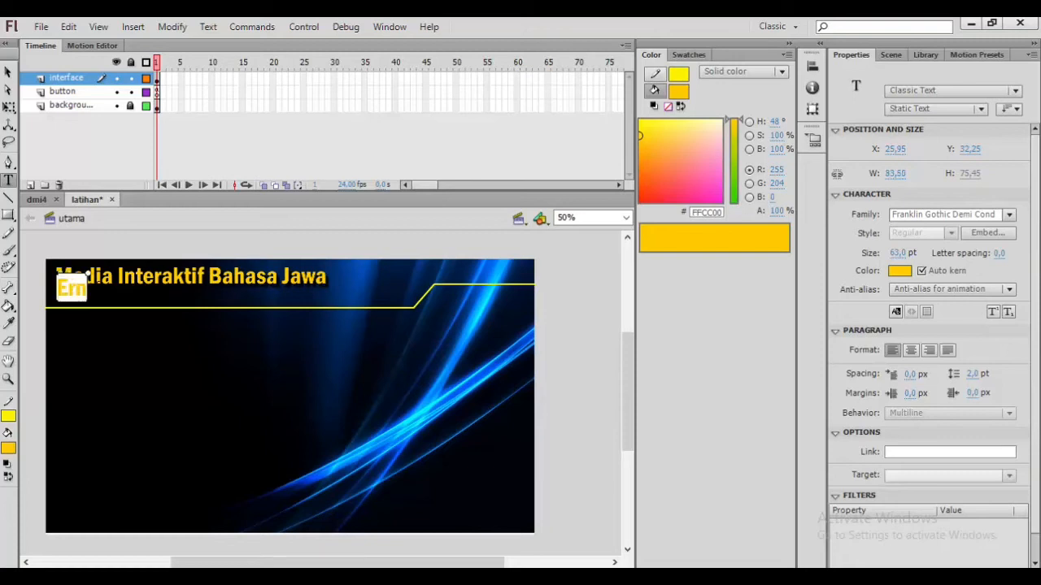
{"action": "type", "text": "a Online"}
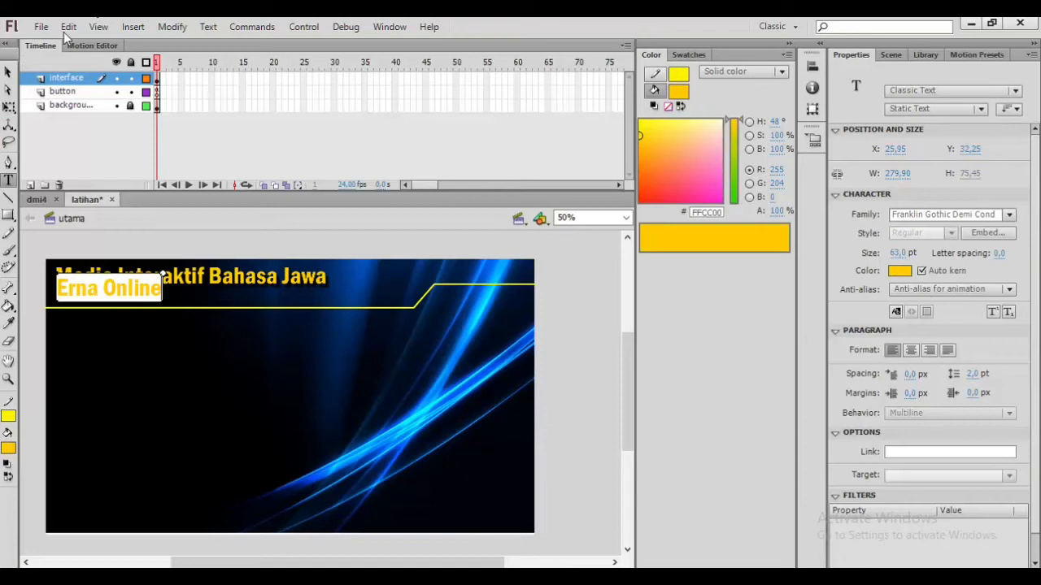
Step: Colour the author-name text #CCFFCC
{"action": "left_click", "coordinate": [8, 72]}
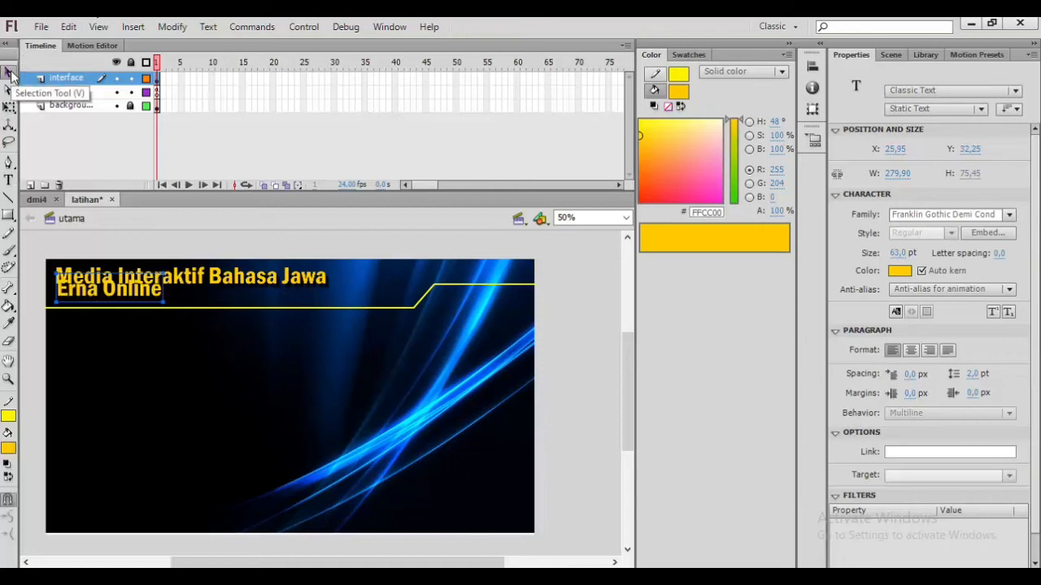
{"action": "left_click", "coordinate": [900, 272]}
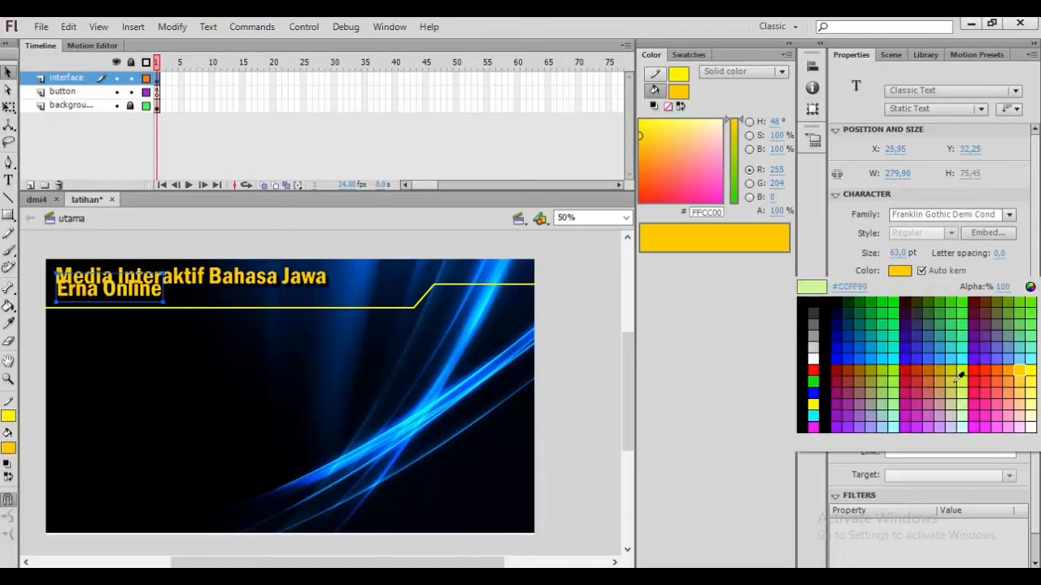
{"action": "left_click", "coordinate": [985, 348]}
{"action": "left_click", "coordinate": [965, 412]}
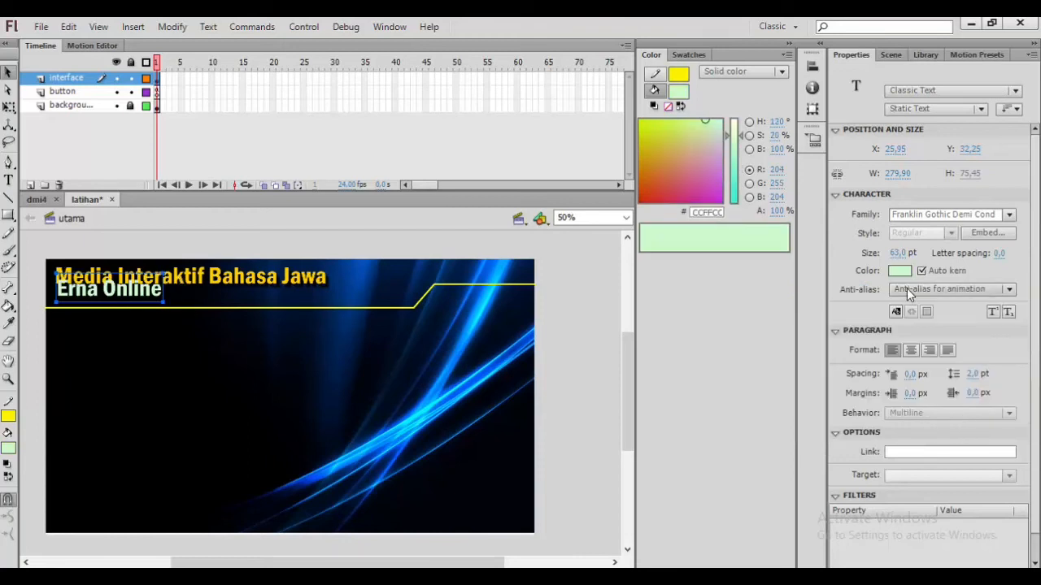
Step: Set the author-name text's size to 41 pt and move it slightly down beneath the title
{"action": "mouse_move", "coordinate": [895, 257]}
{"action": "left_mouse_down"}
{"action": "mouse_move", "coordinate": [906, 260]}
{"action": "mouse_move", "coordinate": [881, 260]}
{"action": "mouse_move", "coordinate": [894, 258]}
{"action": "left_mouse_up"}
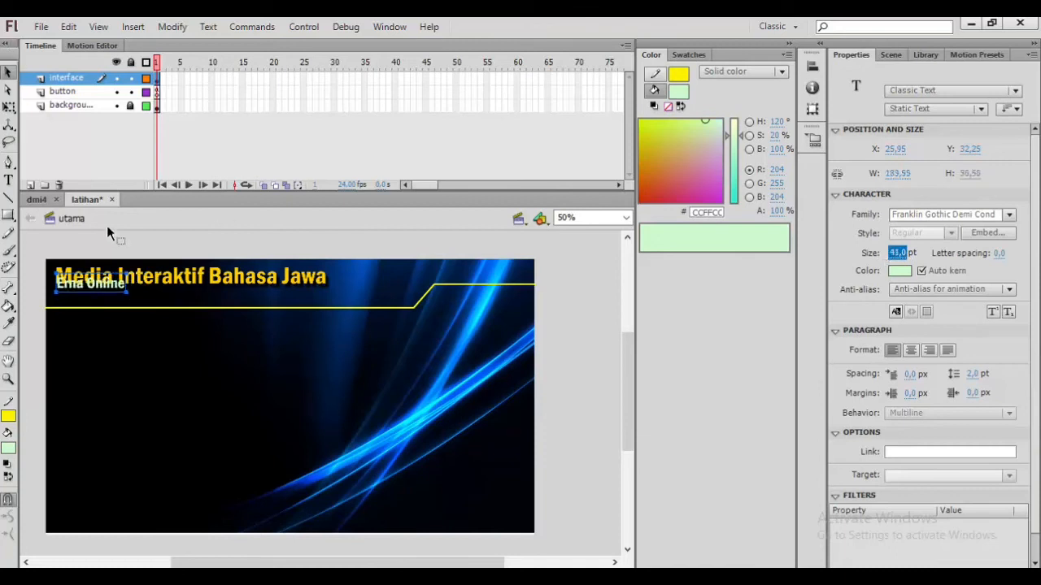
{"action": "left_click_drag", "start_coordinate": [111, 291], "coordinate": [110, 302]}
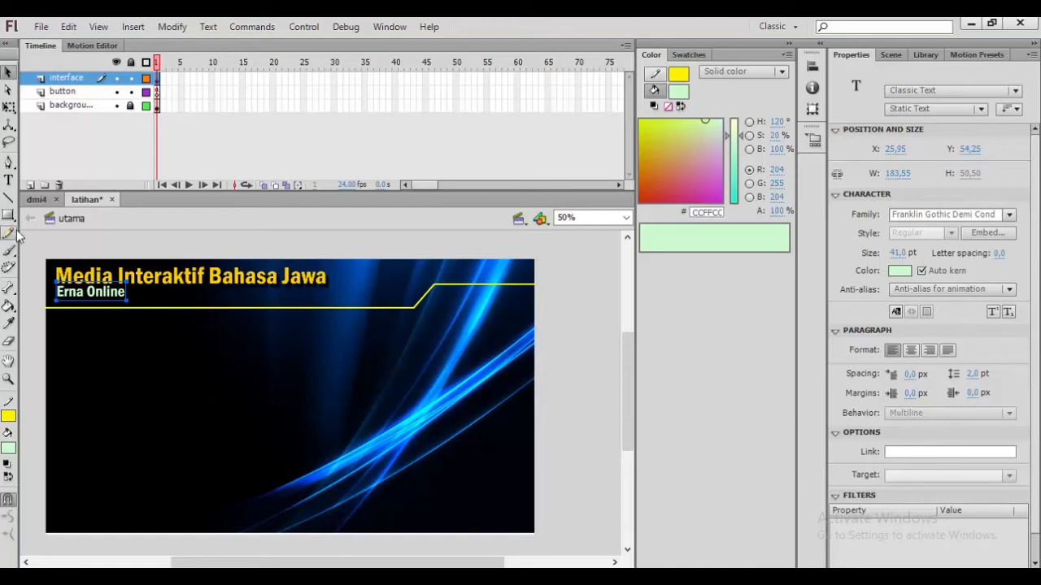
Step: Create a text box near the stage's top-right corner and enter untuk kelas X SMK
{"action": "left_click", "coordinate": [9, 180]}
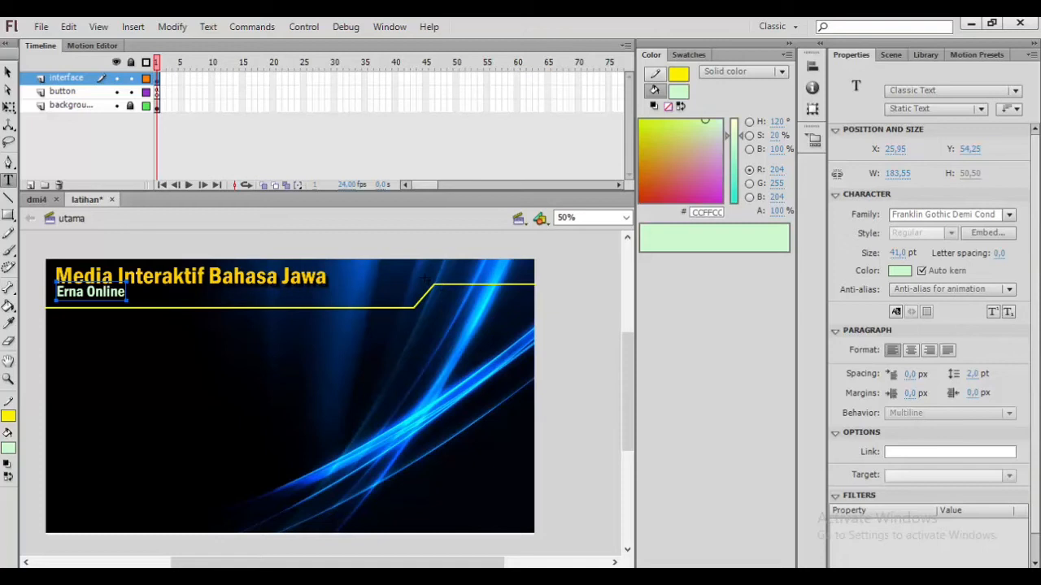
{"action": "left_click", "coordinate": [426, 279]}
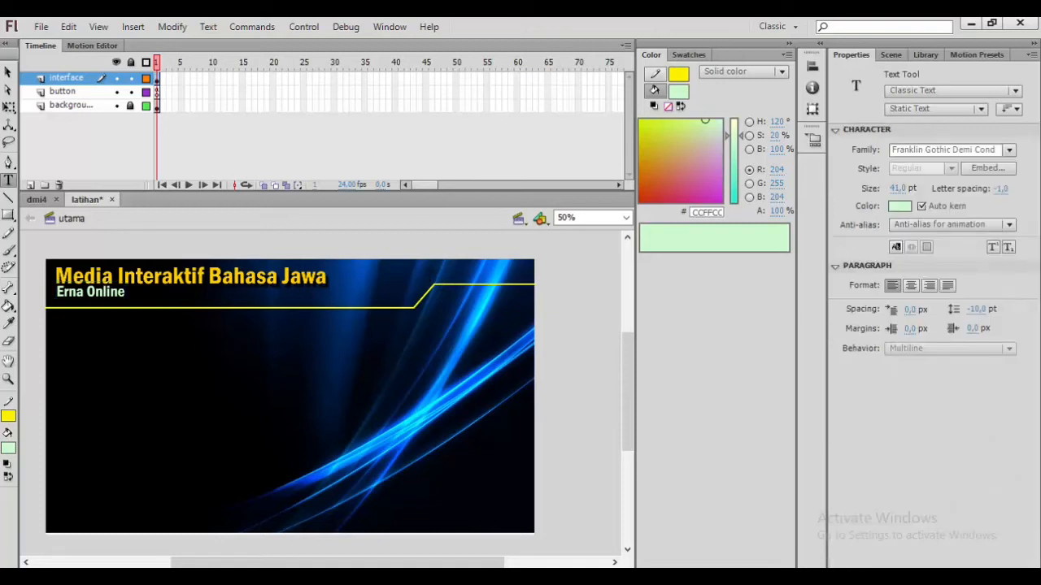
{"action": "left_click", "coordinate": [432, 258]}
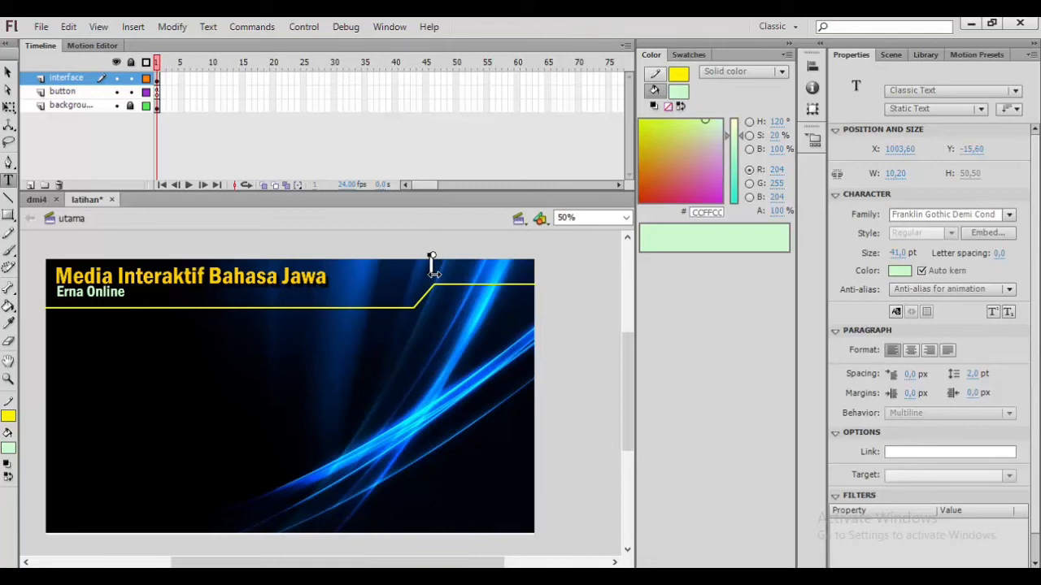
{"action": "type", "text": "Berak kela"}
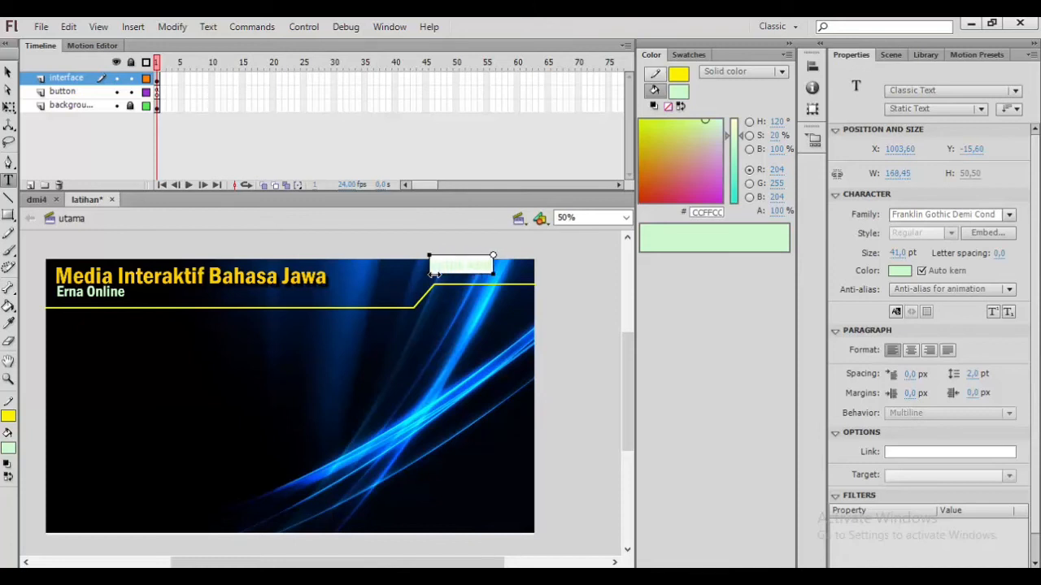
{"action": "type", "text": "sX SMA"}
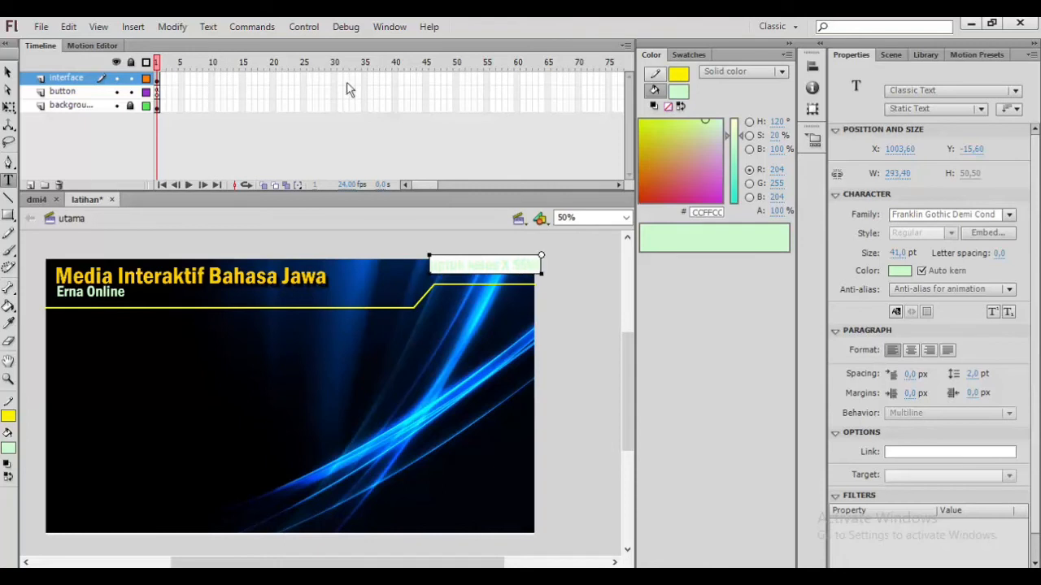
Step: Set the class text's size to 29 pt and place it in the stage's top-right corner
{"action": "left_click", "coordinate": [8, 72]}
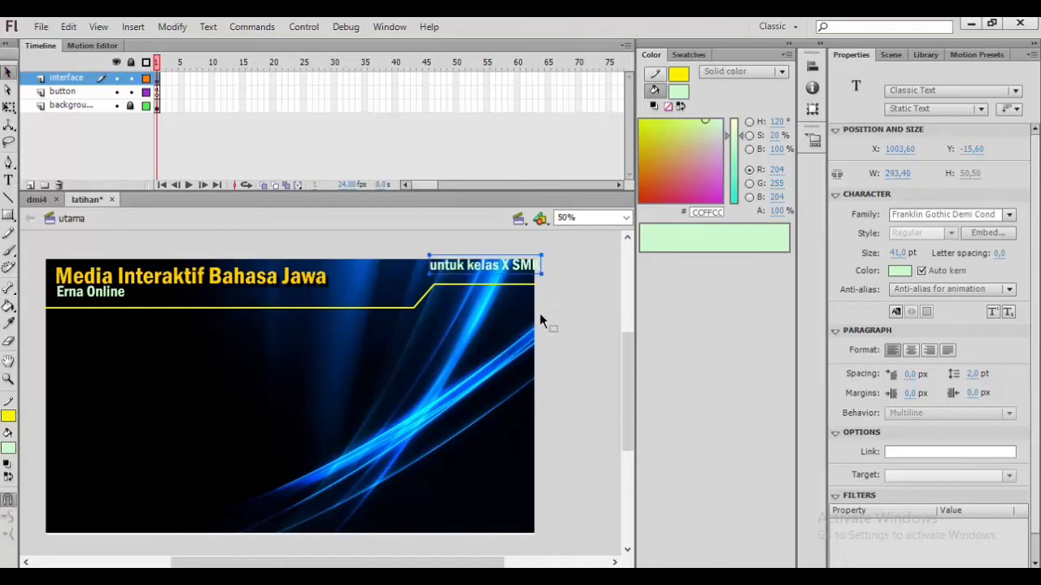
{"action": "left_click_drag", "start_coordinate": [504, 263], "coordinate": [492, 266]}
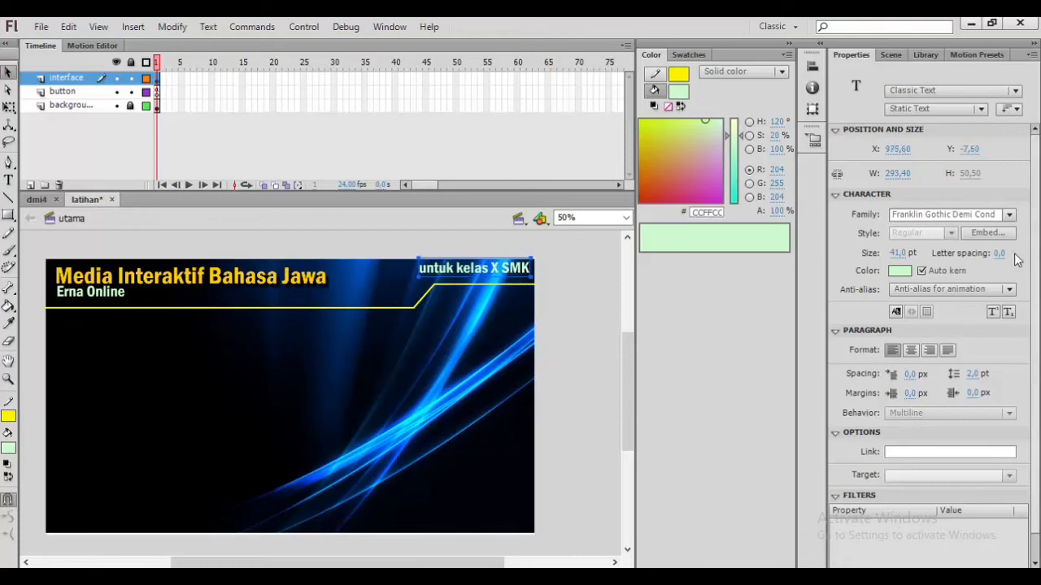
{"action": "left_click_drag", "start_coordinate": [897, 254], "coordinate": [884, 255]}
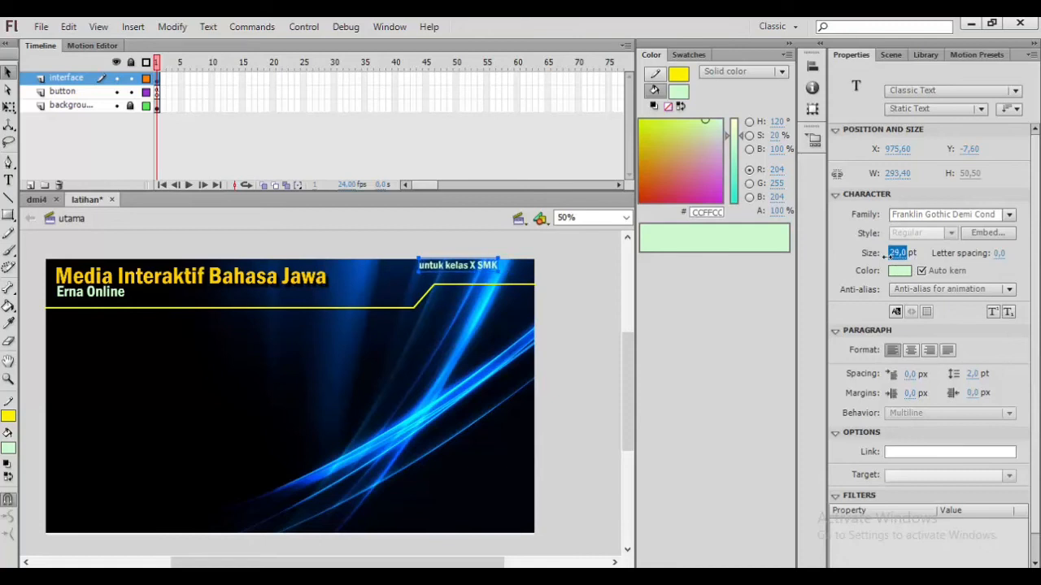
{"action": "left_click_drag", "start_coordinate": [482, 268], "coordinate": [511, 272]}
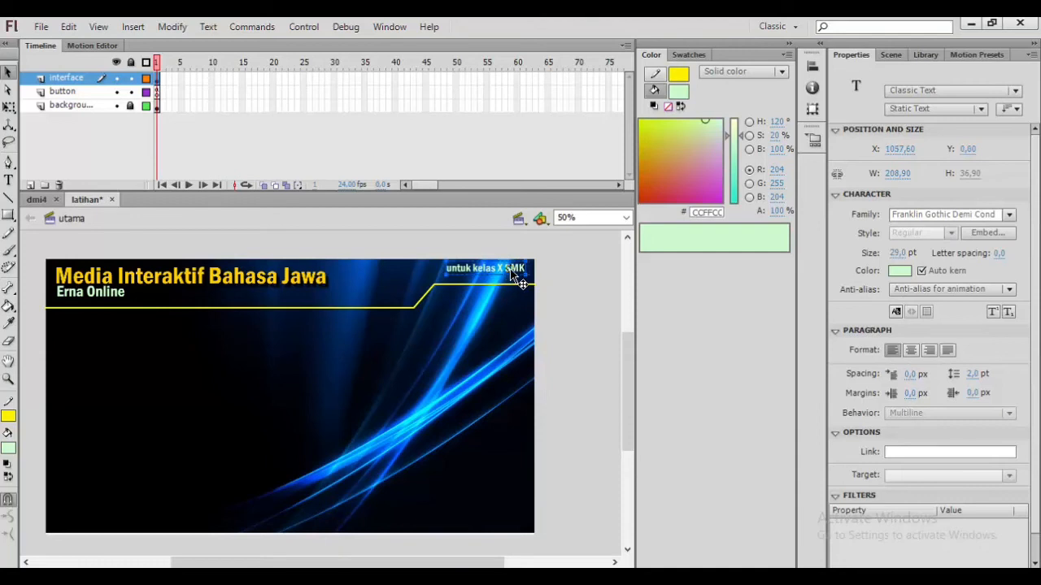
{"action": "left_click", "coordinate": [573, 271]}
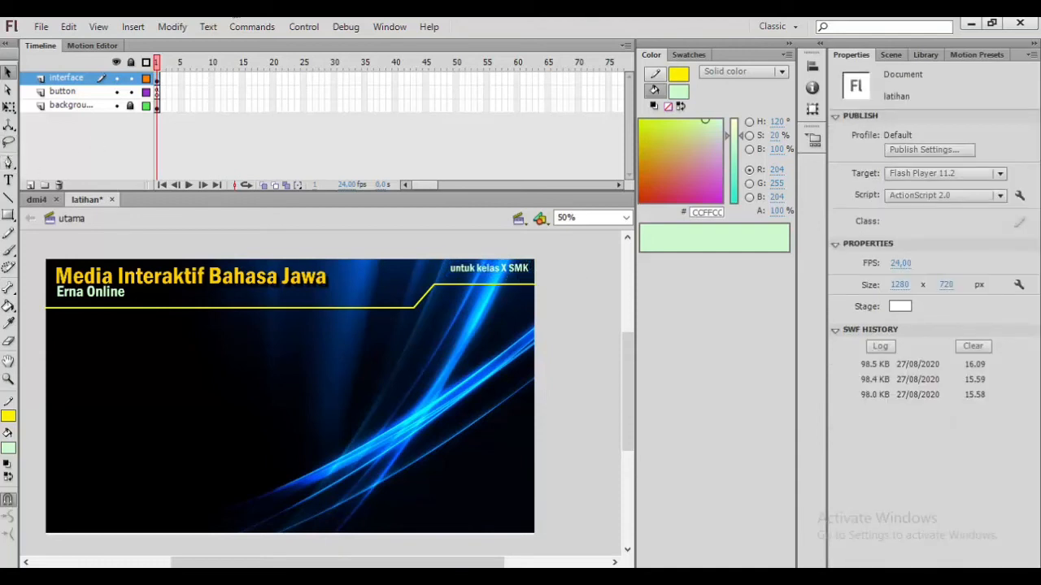
Step: Add a second line reading semester gasal under the class text, aligned to its right edge
{"action": "left_click", "coordinate": [529, 274]}
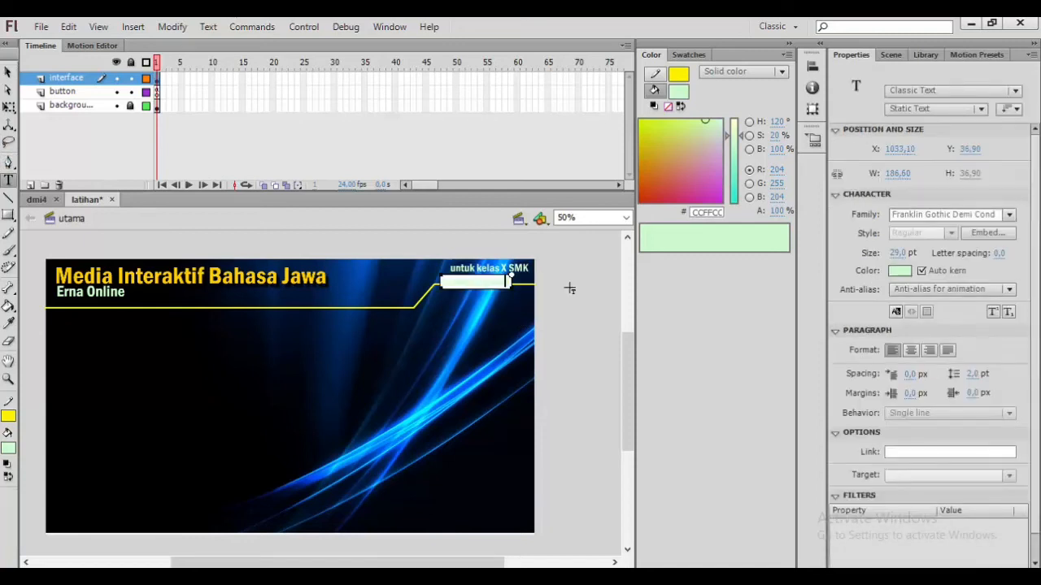
{"action": "key", "text": "BackSpace"}
{"action": "left_click", "coordinate": [8, 72]}
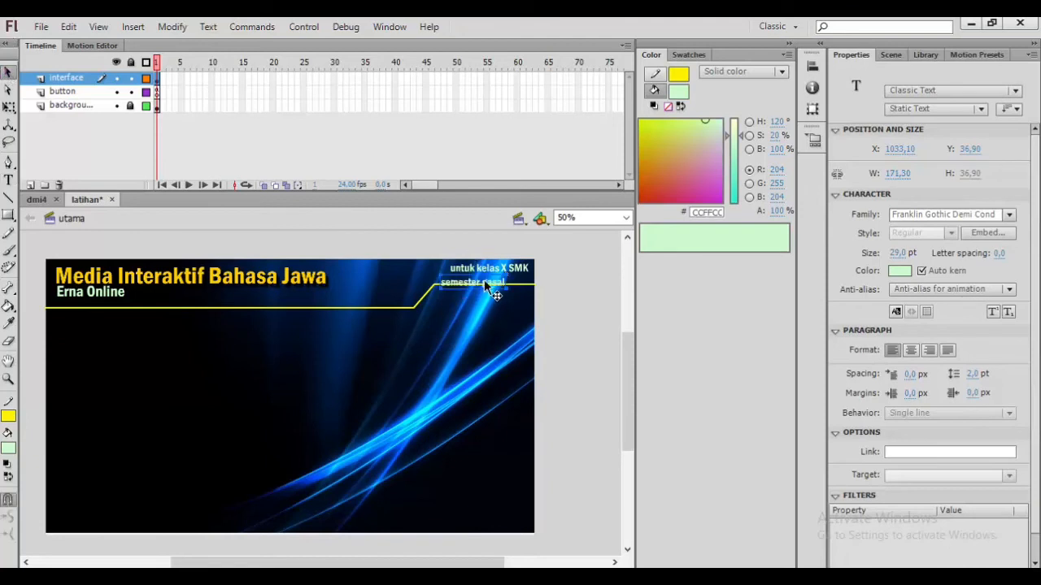
{"action": "left_click_drag", "start_coordinate": [491, 289], "coordinate": [508, 285]}
{"action": "left_click", "coordinate": [592, 314]}
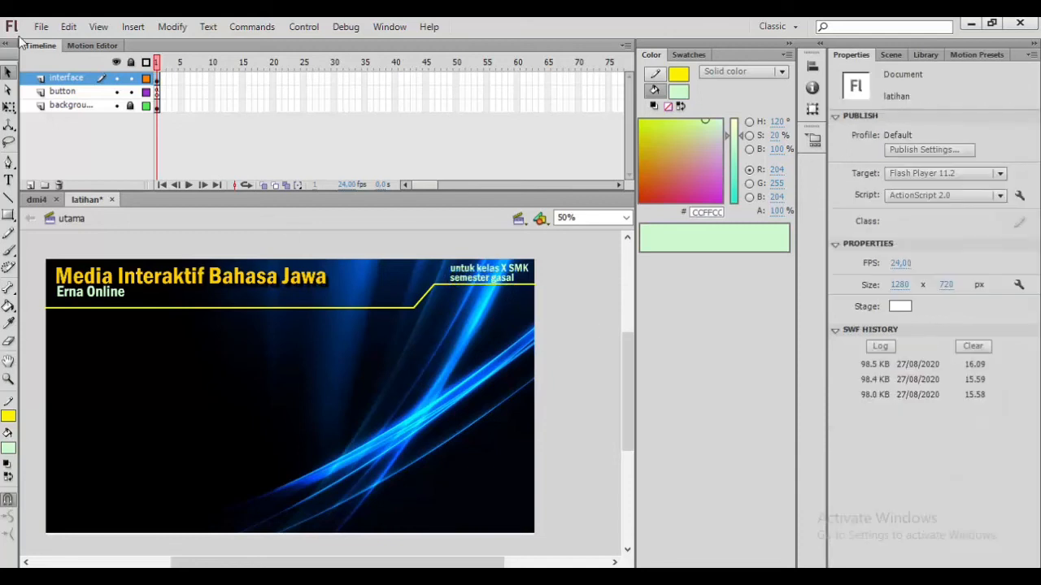
Step: Save the document
{"action": "left_click", "coordinate": [46, 29]}
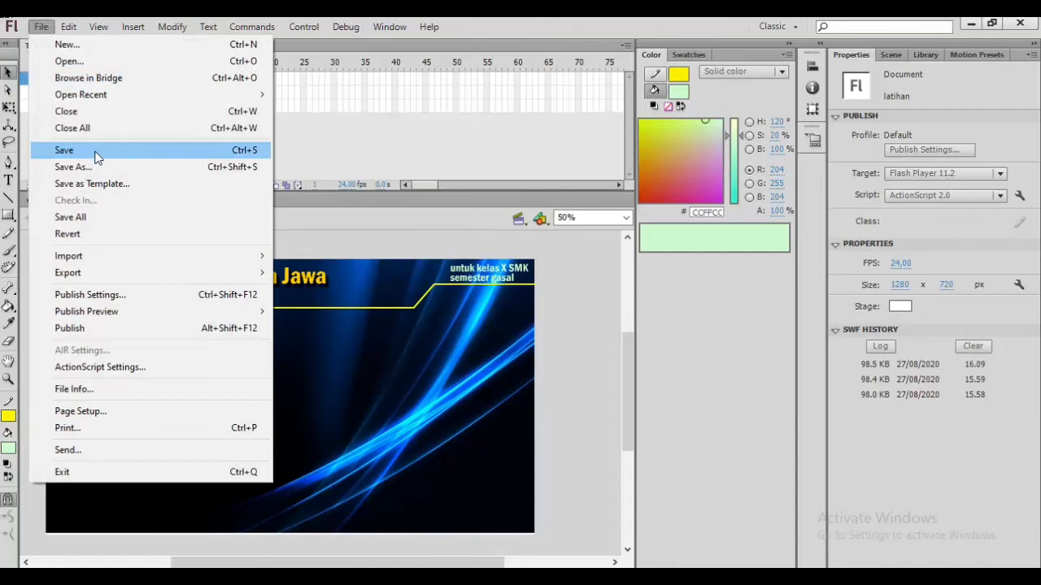
{"action": "left_click", "coordinate": [95, 152]}
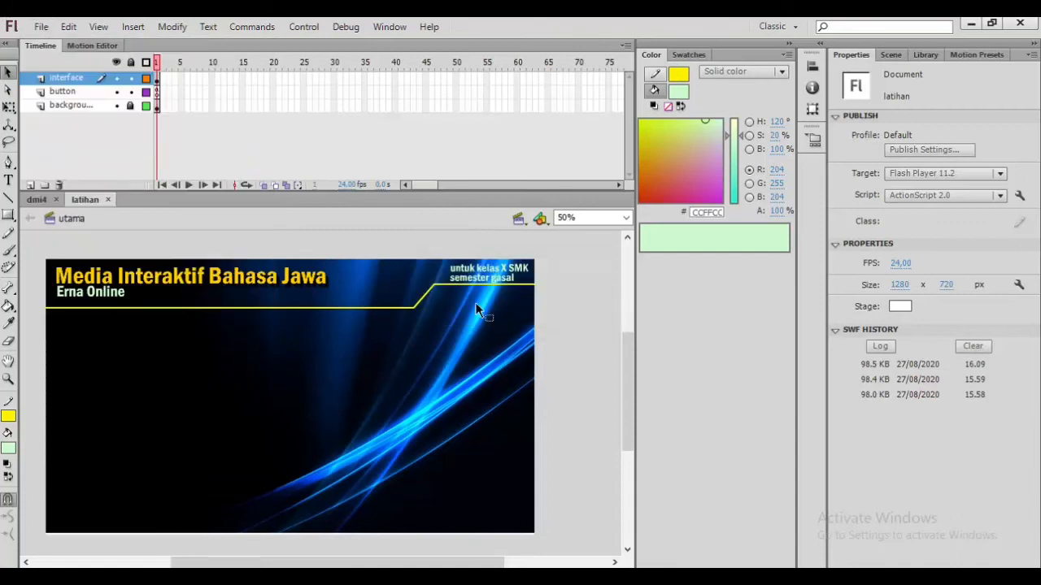
Step: On the button layer, place a tombolmaster button instance near the stage's left edge below the yellow line
{"action": "left_click", "coordinate": [73, 92]}
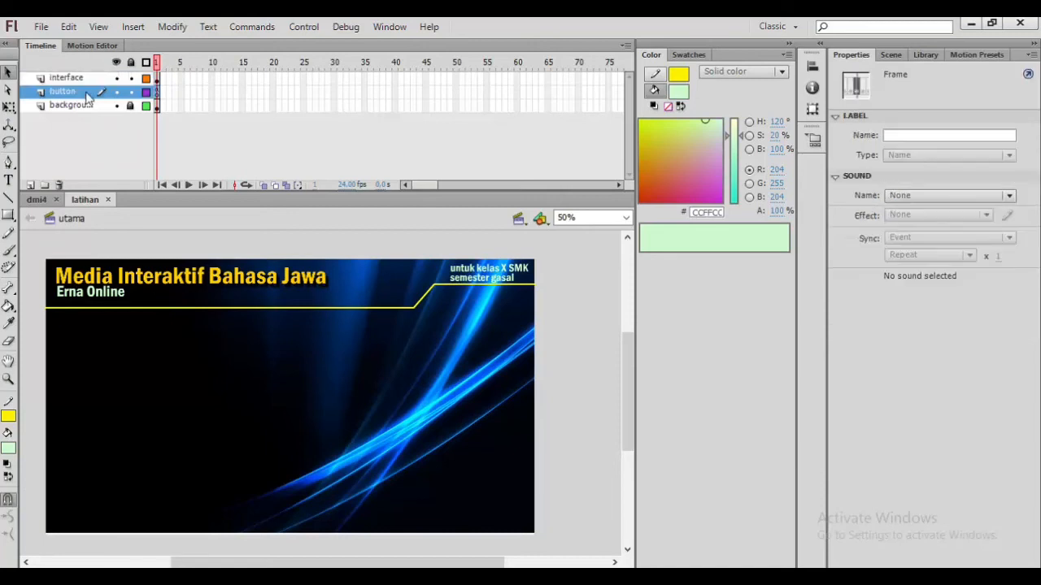
{"action": "left_click", "coordinate": [117, 380]}
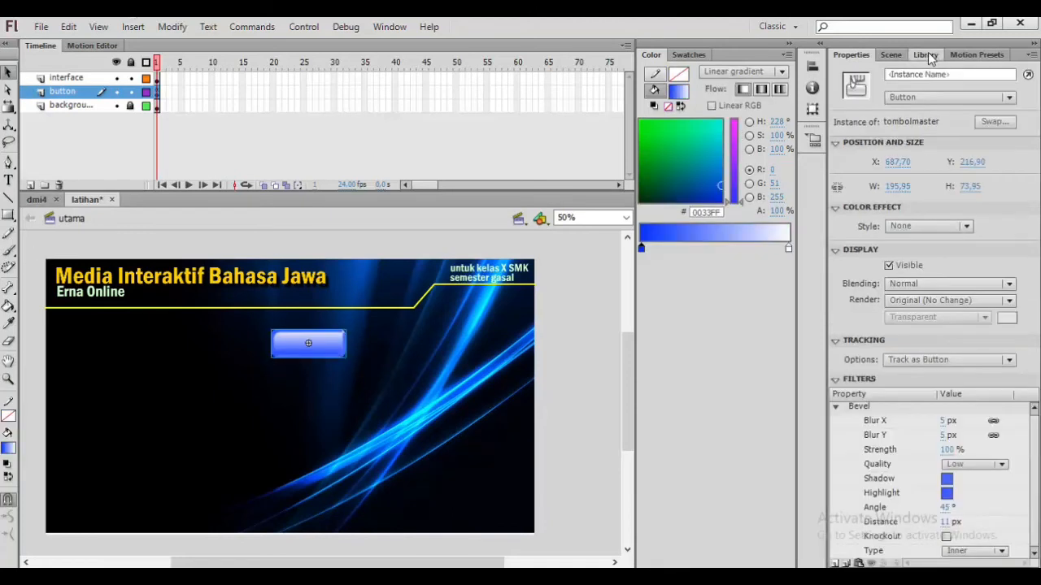
{"action": "left_click", "coordinate": [926, 55]}
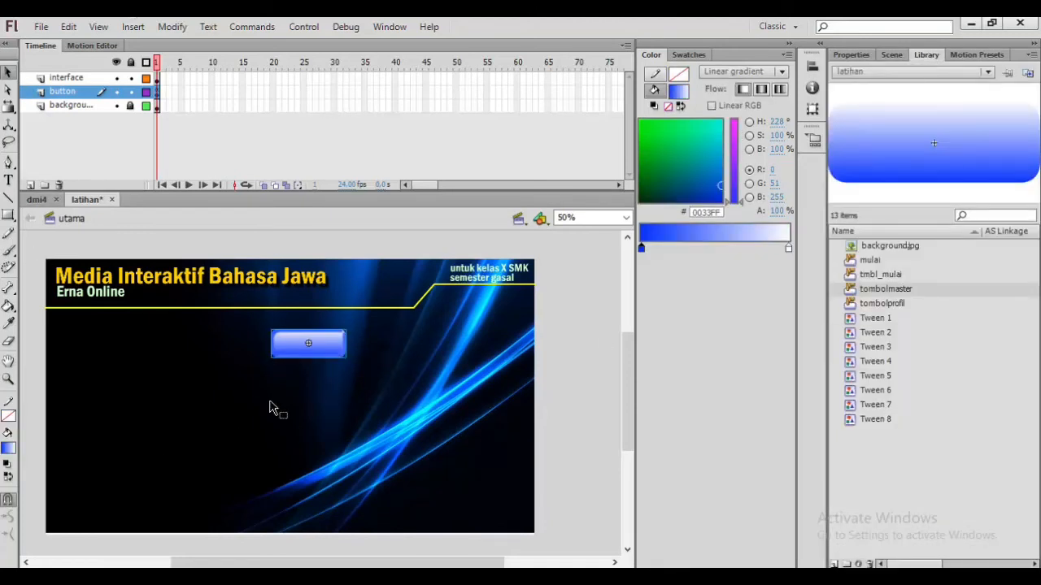
{"action": "left_click", "coordinate": [557, 357]}
{"action": "left_click_drag", "start_coordinate": [287, 349], "coordinate": [82, 337]}
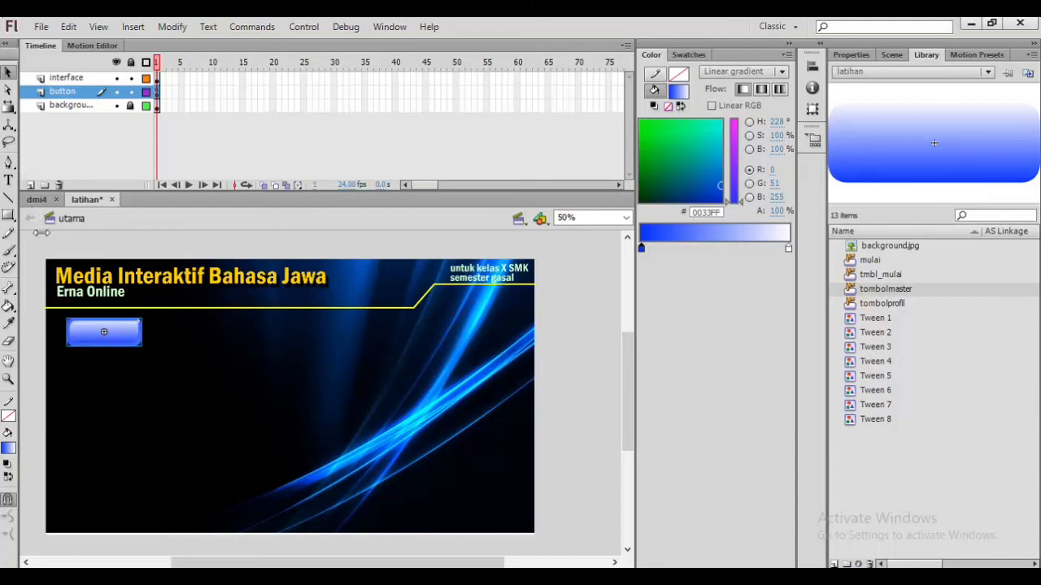
Step: Add a text label reading Home on top of the button
{"action": "left_click", "coordinate": [8, 180]}
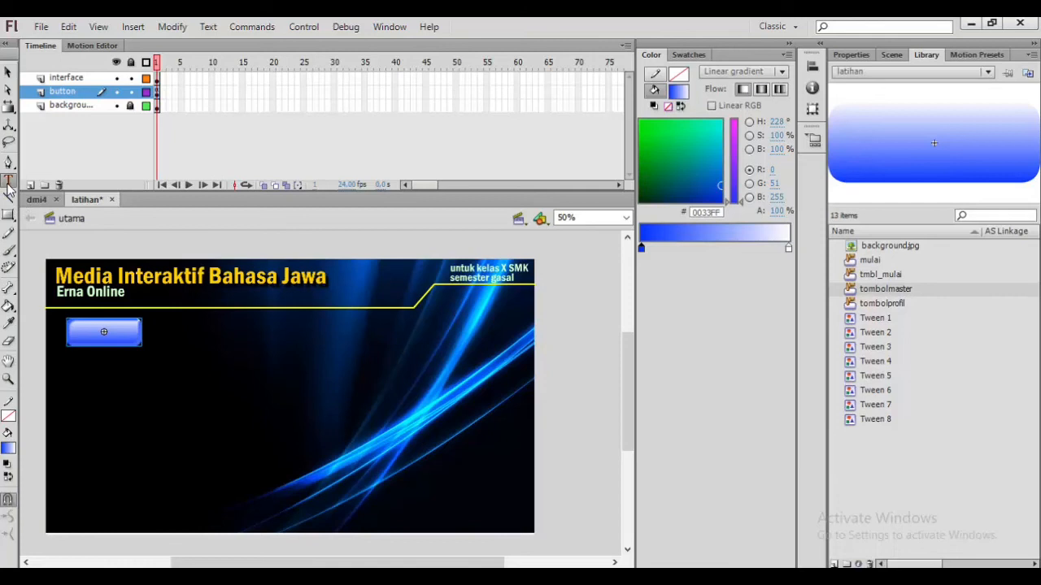
{"action": "left_click", "coordinate": [88, 333]}
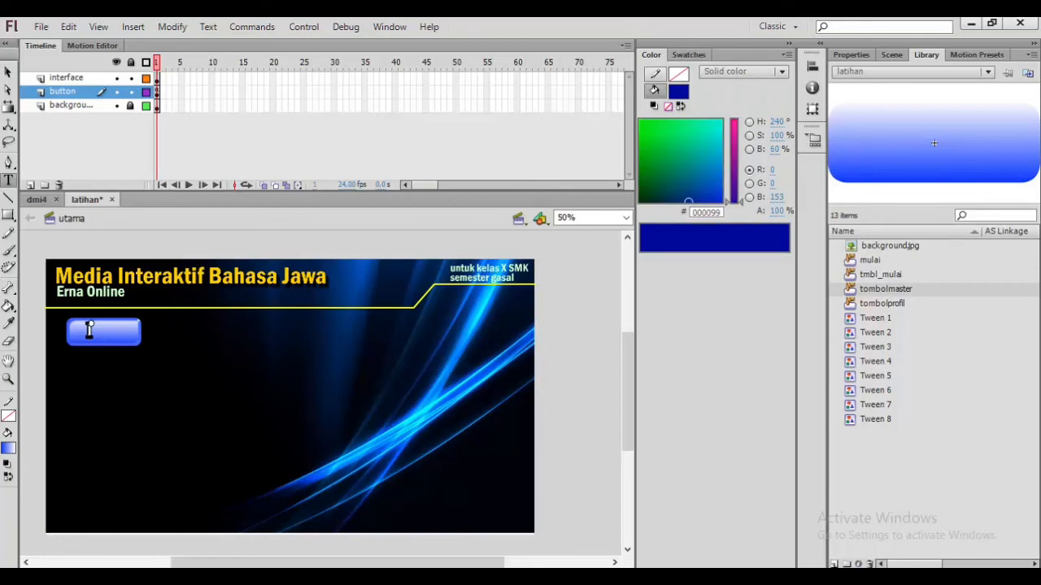
{"action": "type", "text": "Home"}
{"action": "left_click", "coordinate": [7, 72]}
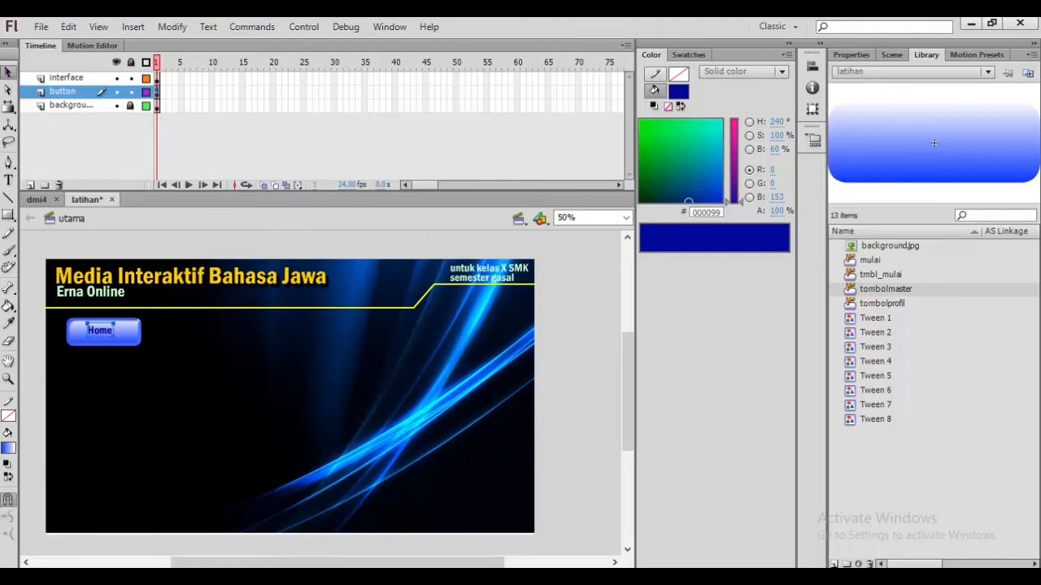
Step: Set the Home label's font size to 40 pt
{"action": "left_click", "coordinate": [850, 54]}
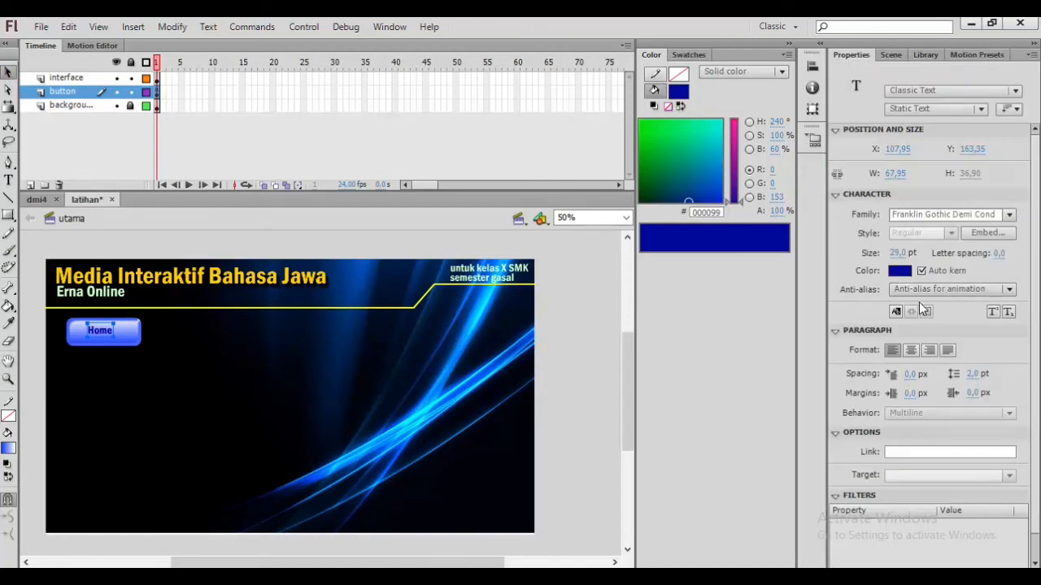
{"action": "left_click", "coordinate": [898, 253]}
{"action": "type", "text": "35"}
{"action": "key", "text": "Return"}
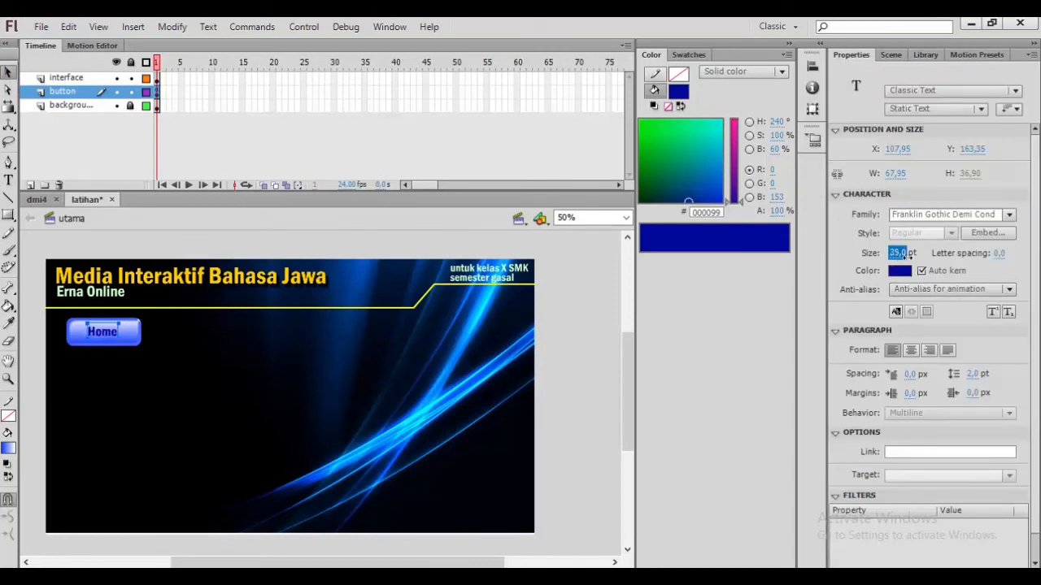
{"action": "mouse_move", "coordinate": [916, 254]}
{"action": "left_mouse_down"}
{"action": "mouse_move", "coordinate": [931, 258]}
{"action": "mouse_move", "coordinate": [917, 269]}
{"action": "left_mouse_up"}
Step: Resize the button instance to 176 by 63 px
{"action": "left_click", "coordinate": [132, 334]}
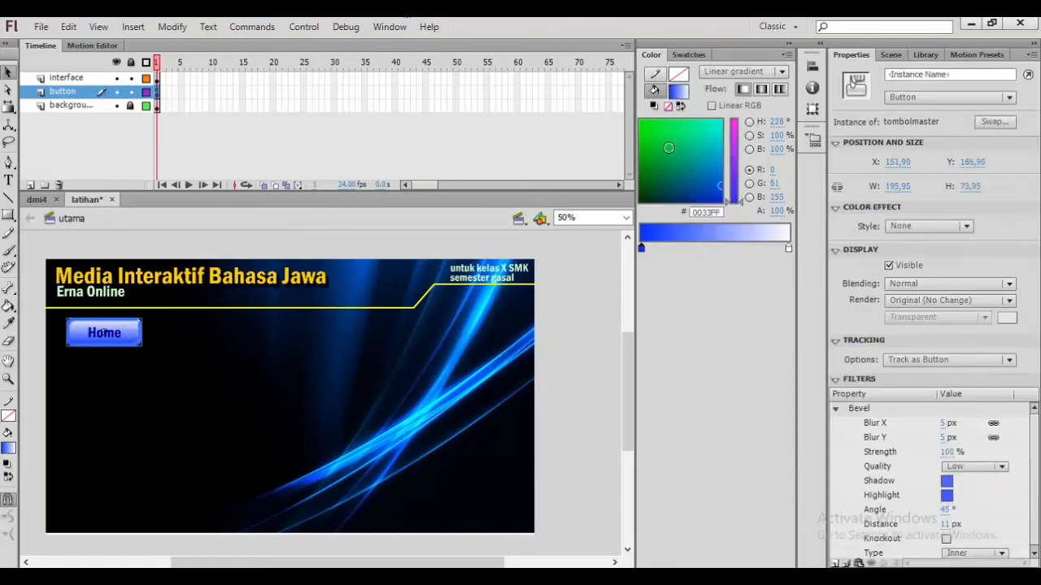
{"action": "left_click", "coordinate": [896, 186]}
{"action": "left_click_drag", "start_coordinate": [896, 187], "coordinate": [879, 188]}
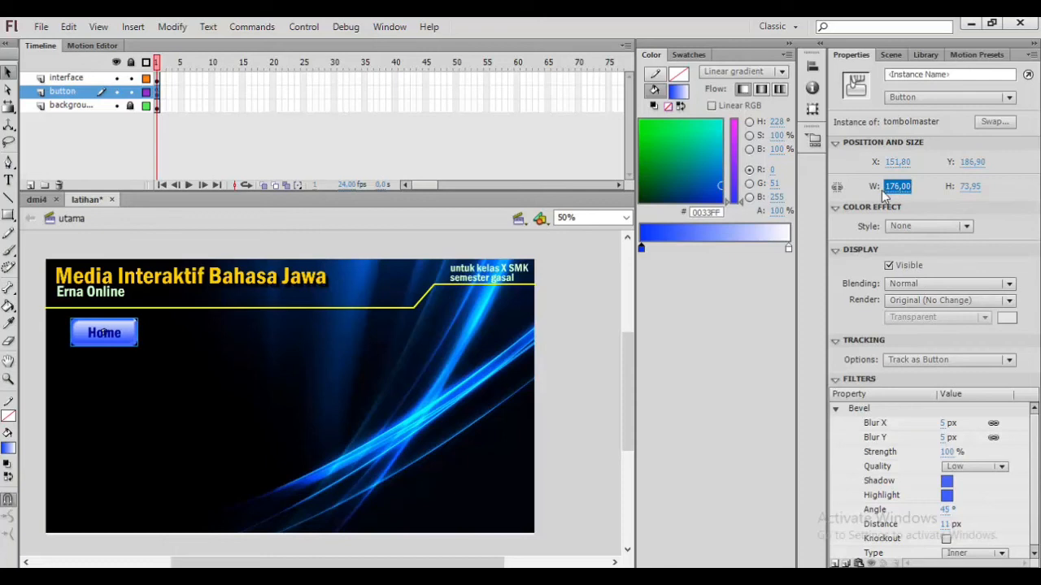
{"action": "left_click", "coordinate": [968, 186]}
{"action": "left_click_drag", "start_coordinate": [968, 186], "coordinate": [963, 193]}
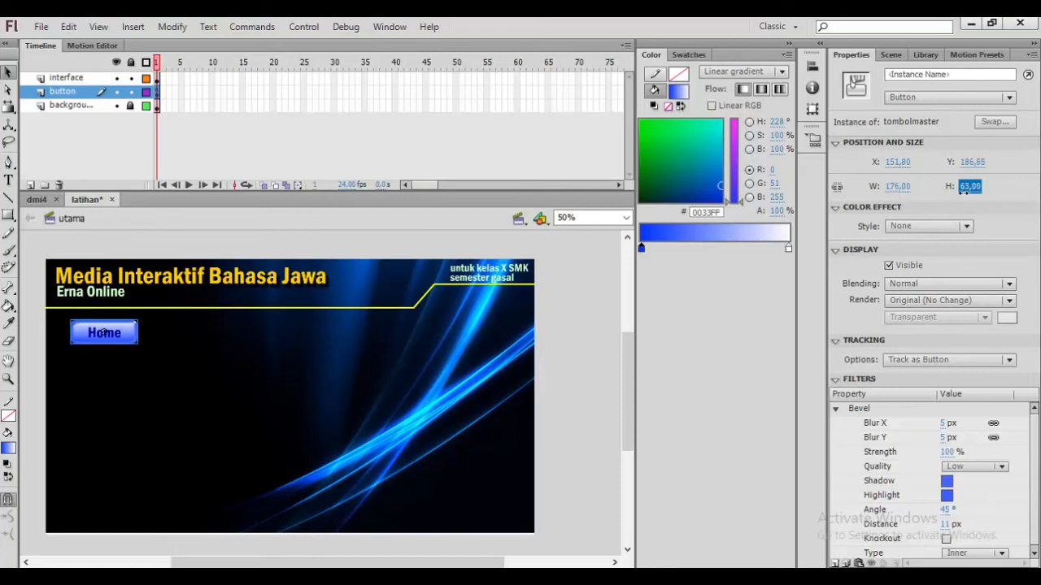
Step: Copy the Home button together with its label and paste a copy just below it
{"action": "left_click", "coordinate": [597, 269]}
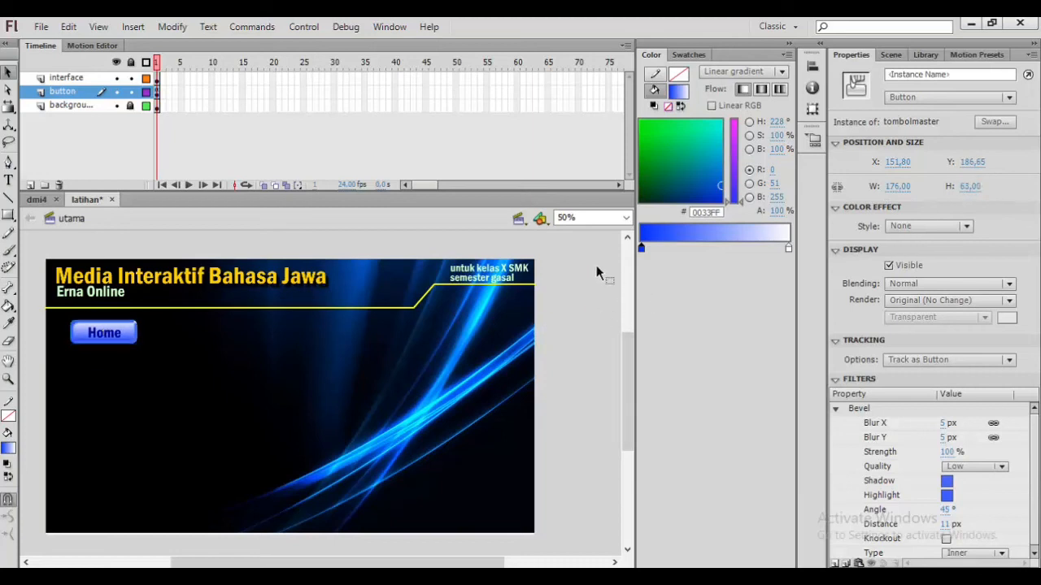
{"action": "left_click", "coordinate": [108, 335]}
{"action": "left_click", "coordinate": [570, 330]}
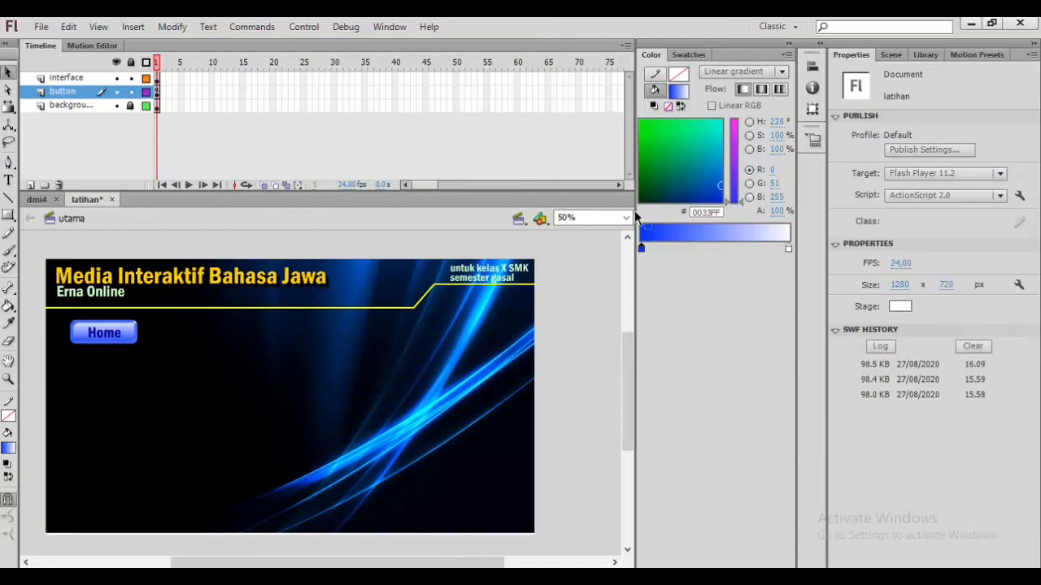
{"action": "left_click", "coordinate": [112, 334]}
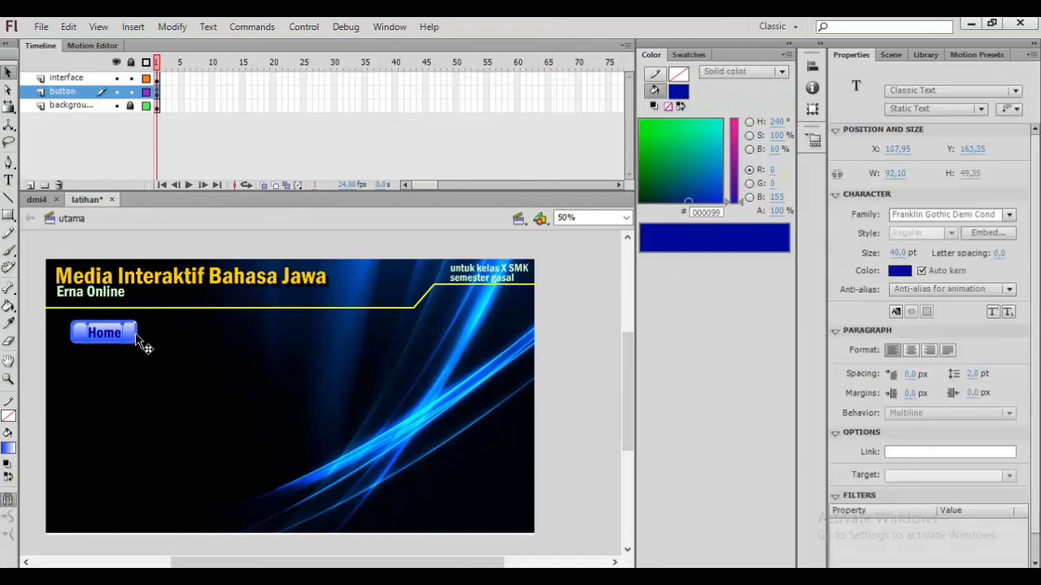
{"action": "left_click", "coordinate": [136, 339], "text": "shift"}
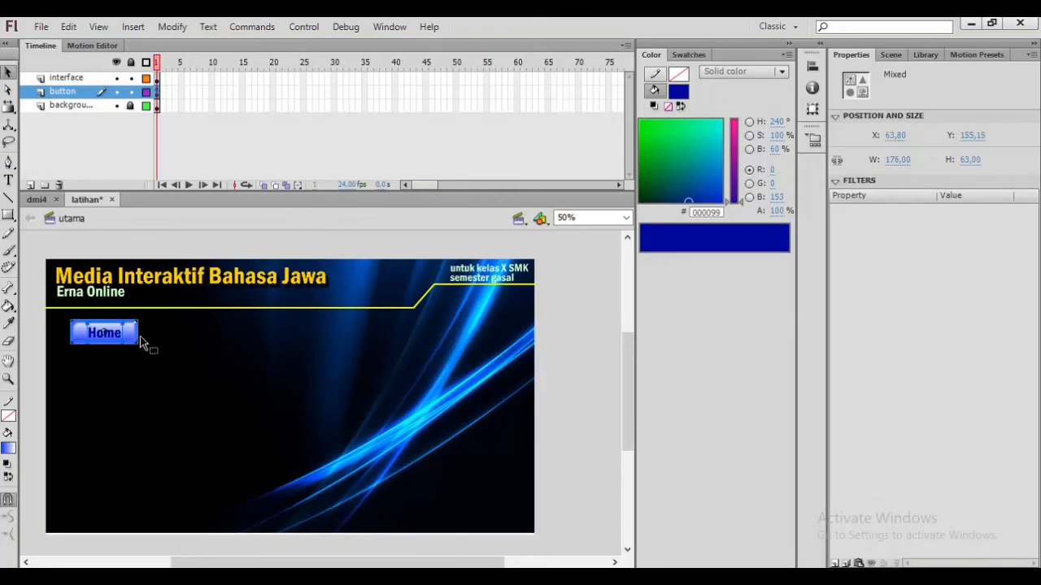
{"action": "left_click", "coordinate": [140, 378]}
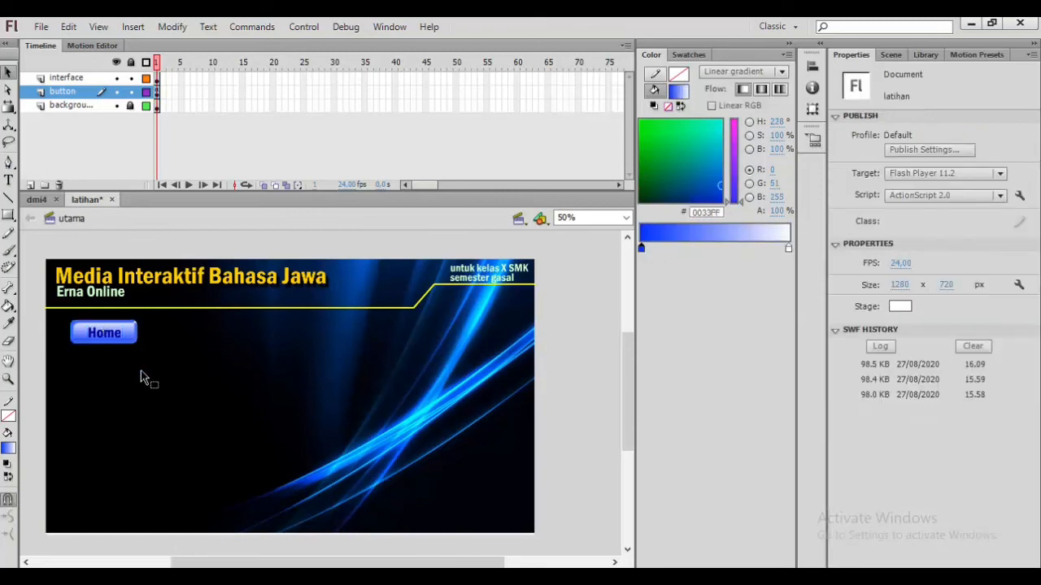
{"action": "key", "text": "ctrl+v"}
{"action": "left_click_drag", "start_coordinate": [351, 400], "coordinate": [135, 372]}
Step: Paste two more copies of the labeled button, stacking them below the others
{"action": "left_click", "coordinate": [179, 408]}
{"action": "key", "text": "ctrl+v"}
{"action": "left_click_drag", "start_coordinate": [349, 403], "coordinate": [111, 446]}
{"action": "left_click", "coordinate": [301, 422]}
{"action": "key", "text": "ctrl+v"}
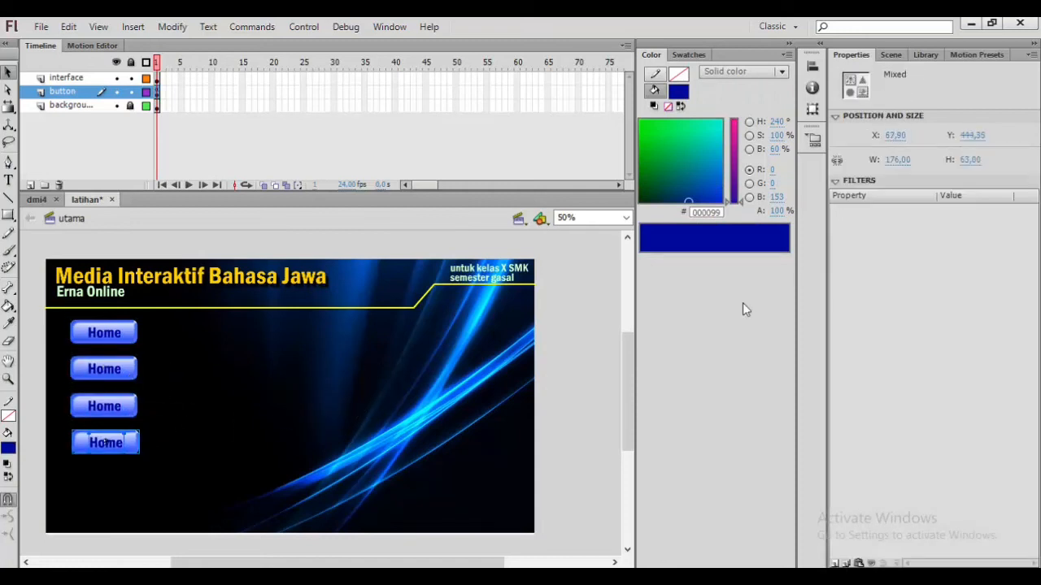
Step: Relabel the second button Materi and nudge its label slightly left
{"action": "key", "text": "t"}
{"action": "double_click", "coordinate": [104, 369]}
{"action": "type", "text": "Materi"}
{"action": "key", "text": "Escape"}
{"action": "left_click", "coordinate": [8, 90]}
{"action": "left_click", "coordinate": [114, 370]}
{"action": "key", "text": "Left"}
{"action": "key", "text": "Left"}
{"action": "key", "text": "shift+Left"}
Step: Relabel the third button Video
{"action": "left_click", "coordinate": [8, 179]}
{"action": "double_click", "coordinate": [98, 406]}
{"action": "type", "text": "He"}
{"action": "key", "text": "BackSpace"}
{"action": "key", "text": "BackSpace"}
{"action": "type", "text": "Video"}
{"action": "key", "text": "Escape"}
Step: Relabel the fourth button Kuis
{"action": "double_click", "coordinate": [98, 441]}
{"action": "type", "text": "Kuis"}
{"action": "key", "text": "Escape"}
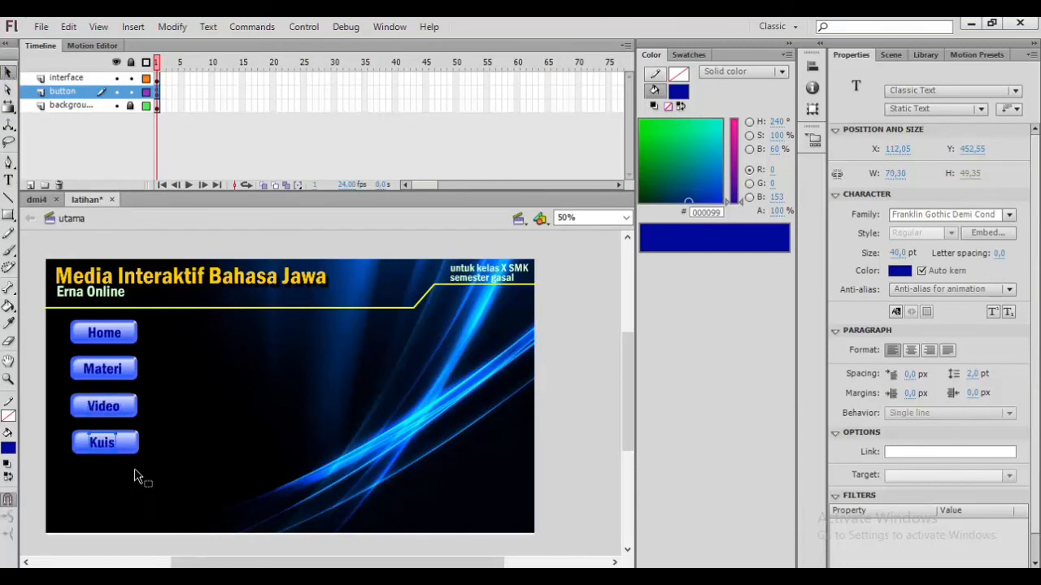
Step: Paste another button copy near the stage's bottom-left corner
{"action": "left_click", "coordinate": [135, 470]}
{"action": "key", "text": "ctrl+v"}
{"action": "left_click_drag", "start_coordinate": [347, 398], "coordinate": [128, 497]}
Step: Move the Kuis, Video and Materi buttons downward to open a gap below Home
{"action": "left_click", "coordinate": [135, 448]}
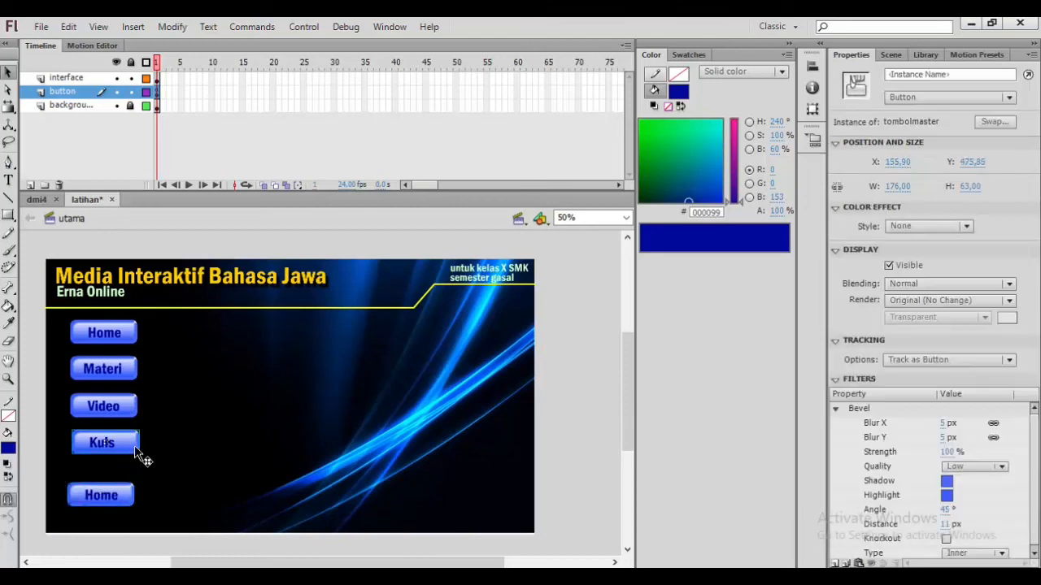
{"action": "left_click", "coordinate": [122, 441], "text": "shift"}
{"action": "left_click_drag", "start_coordinate": [121, 464], "coordinate": [122, 462]}
{"action": "left_click", "coordinate": [118, 406]}
{"action": "left_click", "coordinate": [128, 402], "text": "shift"}
{"action": "left_click_drag", "start_coordinate": [128, 402], "coordinate": [127, 426]}
{"action": "left_click", "coordinate": [120, 368]}
{"action": "left_click_drag", "start_coordinate": [132, 368], "coordinate": [133, 397]}
{"action": "left_click_drag", "start_coordinate": [112, 368], "coordinate": [111, 396]}
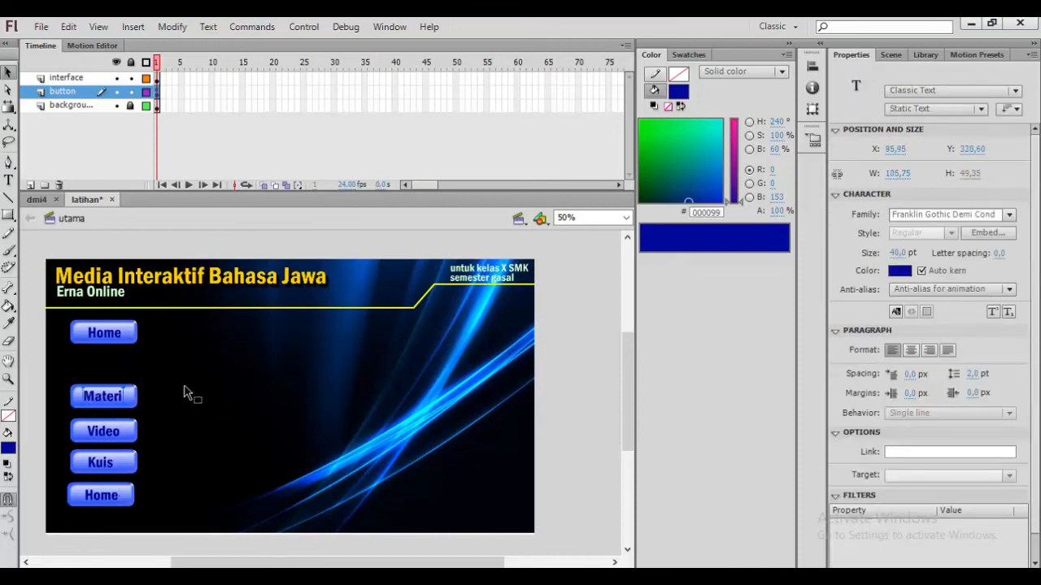
Step: Paste a button copy into the gap below Home and relabel it Ki/KD
{"action": "key", "text": "ctrl+v"}
{"action": "left_click_drag", "start_coordinate": [337, 388], "coordinate": [124, 362]}
{"action": "key", "text": "t"}
{"action": "double_click", "coordinate": [104, 366]}
{"action": "type", "text": "Ki/KD"}
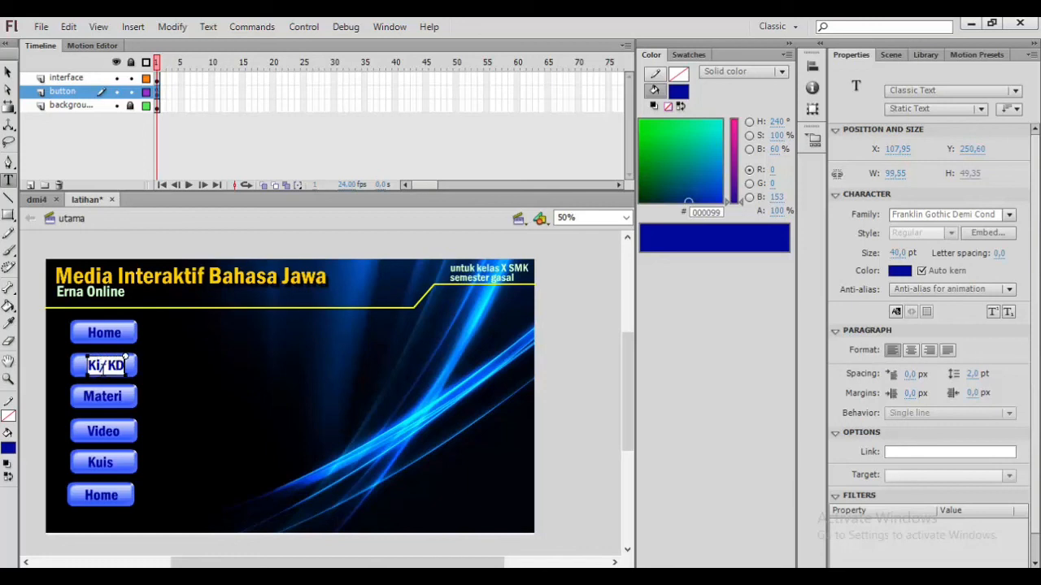
Step: Remove the extra space in the label so it reads Ki/KD
{"action": "left_click", "coordinate": [96, 361]}
{"action": "left_click", "coordinate": [174, 366]}
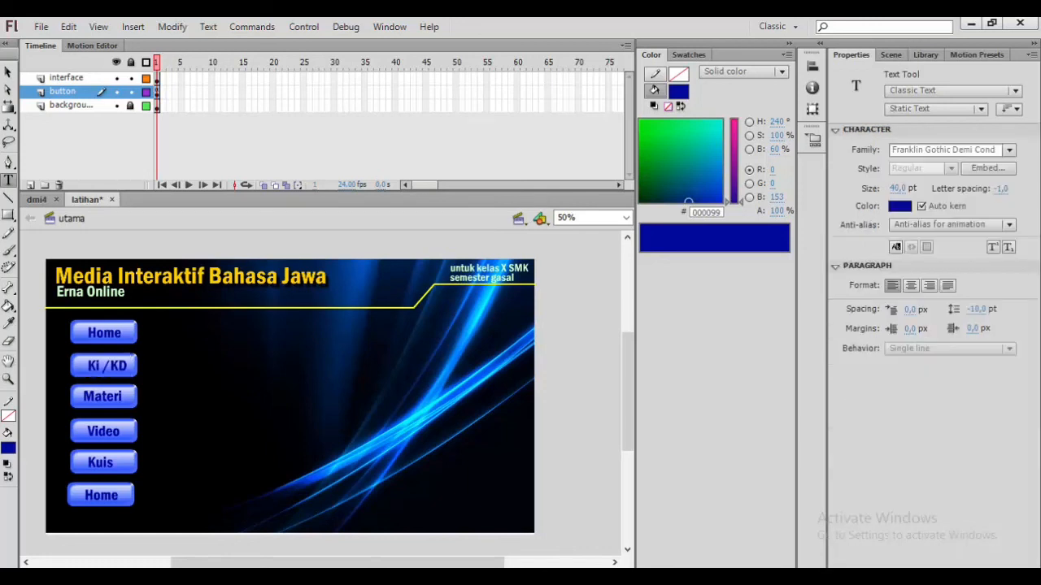
{"action": "left_click", "coordinate": [112, 366]}
{"action": "key", "text": "BackSpace"}
{"action": "key", "text": "Right"}
{"action": "key", "text": "BackSpace"}
{"action": "type", "text": "/"}
{"action": "left_click", "coordinate": [175, 366]}
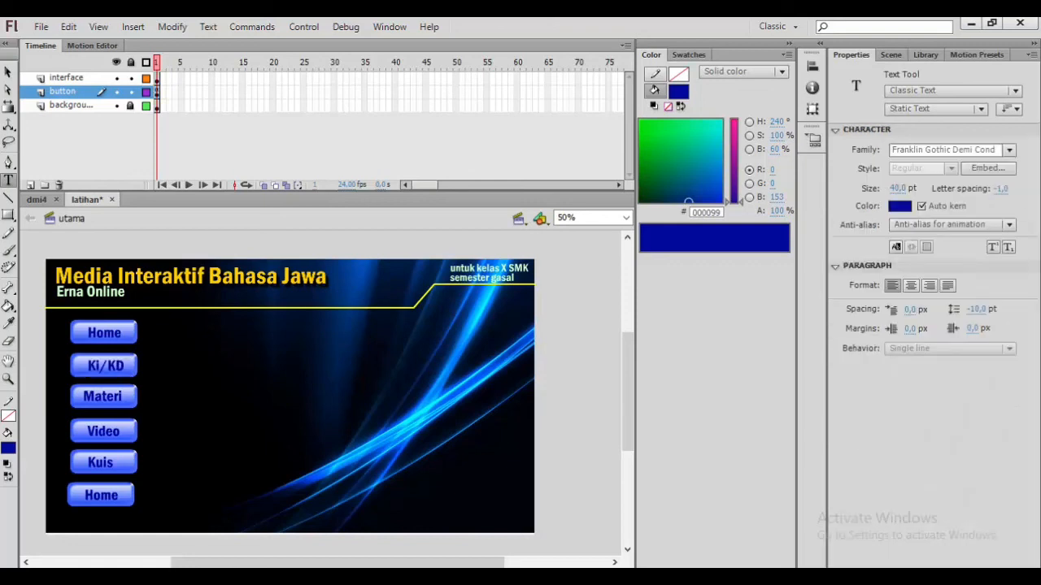
Step: Relabel the bottom button Profil and save the document
{"action": "double_click", "coordinate": [98, 498]}
{"action": "type", "text": "Profil"}
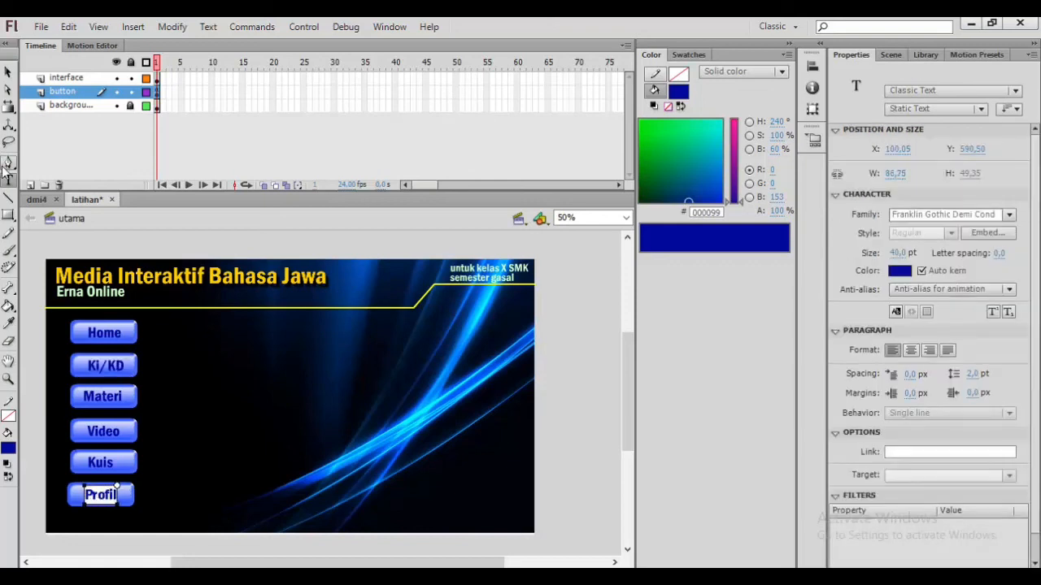
{"action": "left_click", "coordinate": [7, 72]}
{"action": "left_click", "coordinate": [592, 360]}
{"action": "key", "text": "ctrl+s"}
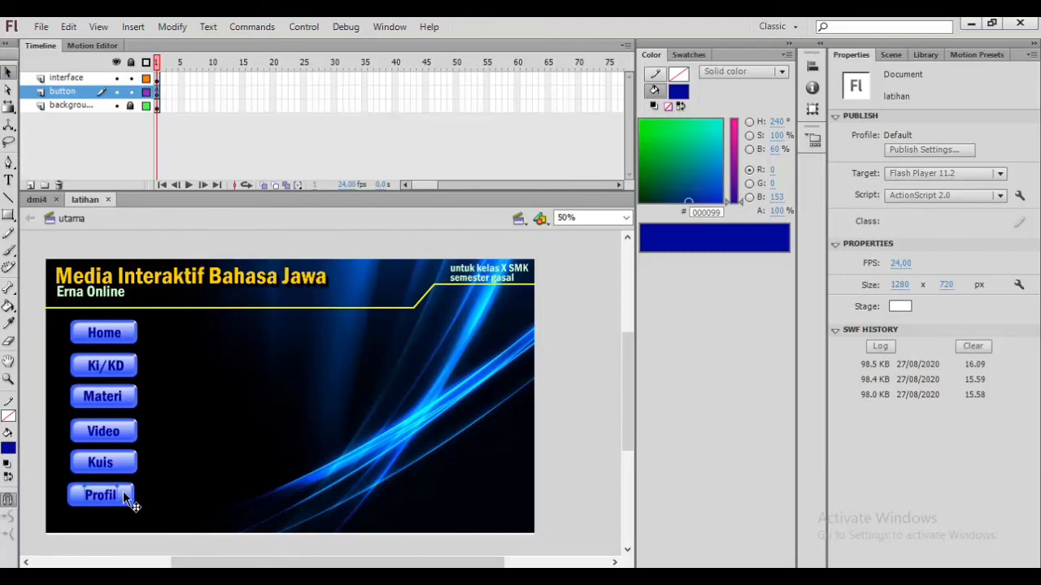
Step: Nudge the Profil button slightly right to line up with the column
{"action": "left_click", "coordinate": [126, 497]}
{"action": "key", "text": "Right"}
{"action": "key", "text": "Right"}
{"action": "key", "text": "Right"}
{"action": "key", "text": "Right"}
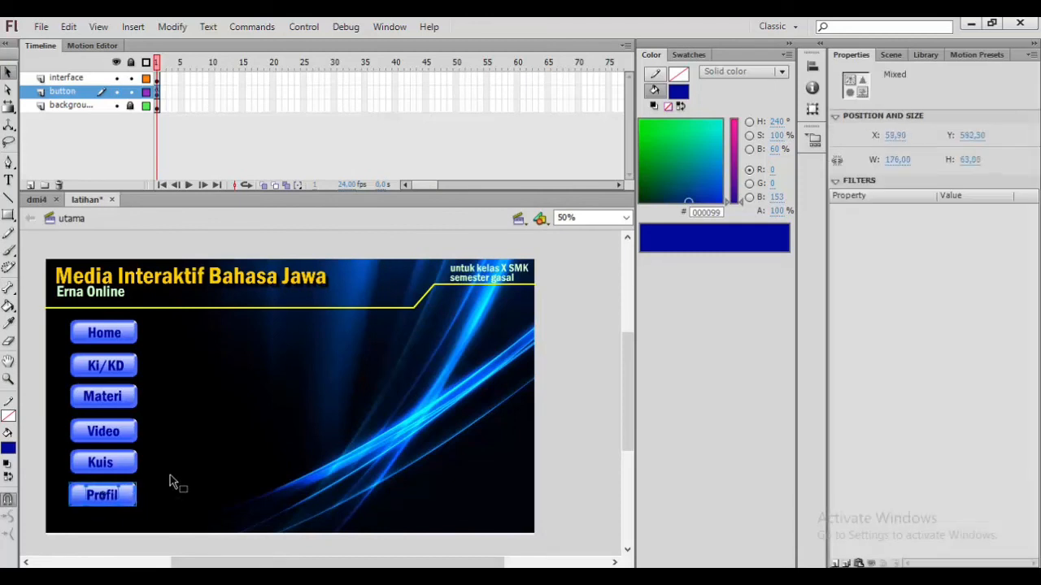
Step: Inspect the button column and title area at 100% and 50% zoom
{"action": "left_click", "coordinate": [332, 238]}
{"action": "left_click", "coordinate": [626, 219]}
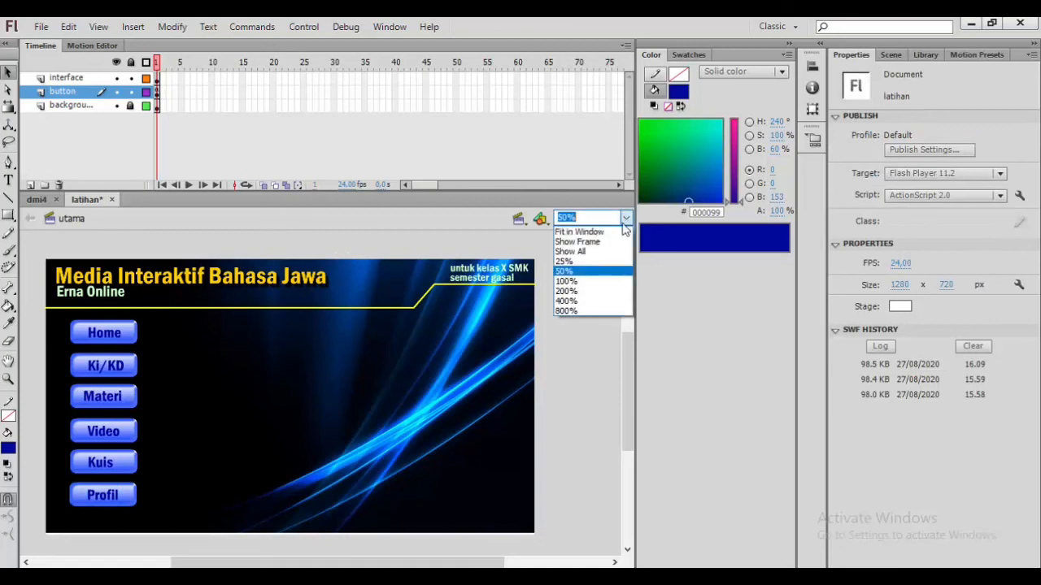
{"action": "left_click", "coordinate": [587, 282]}
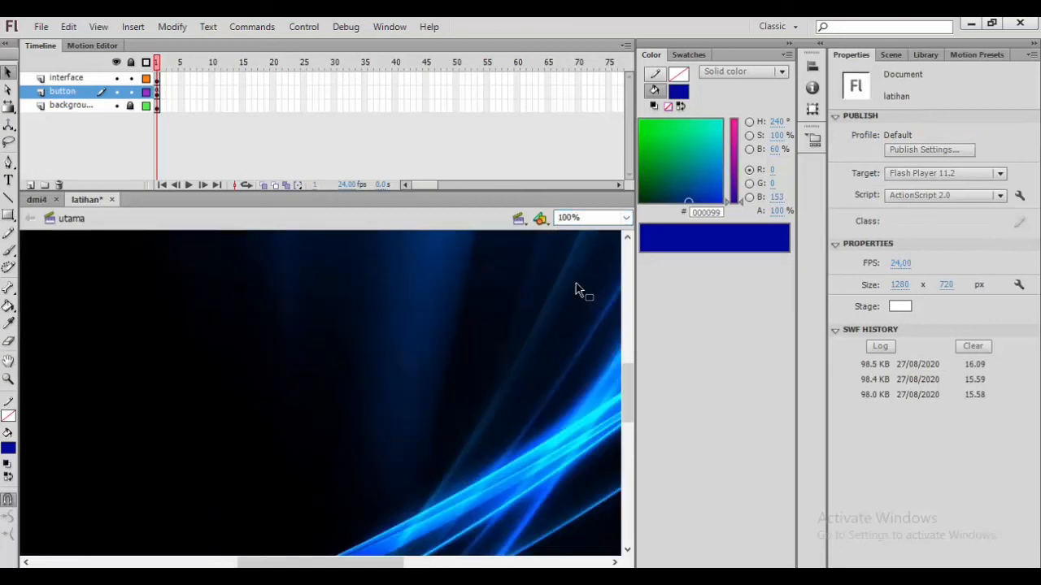
{"action": "scroll", "coordinate": [575, 283], "scroll_direction": "up", "scroll_amount": 5}
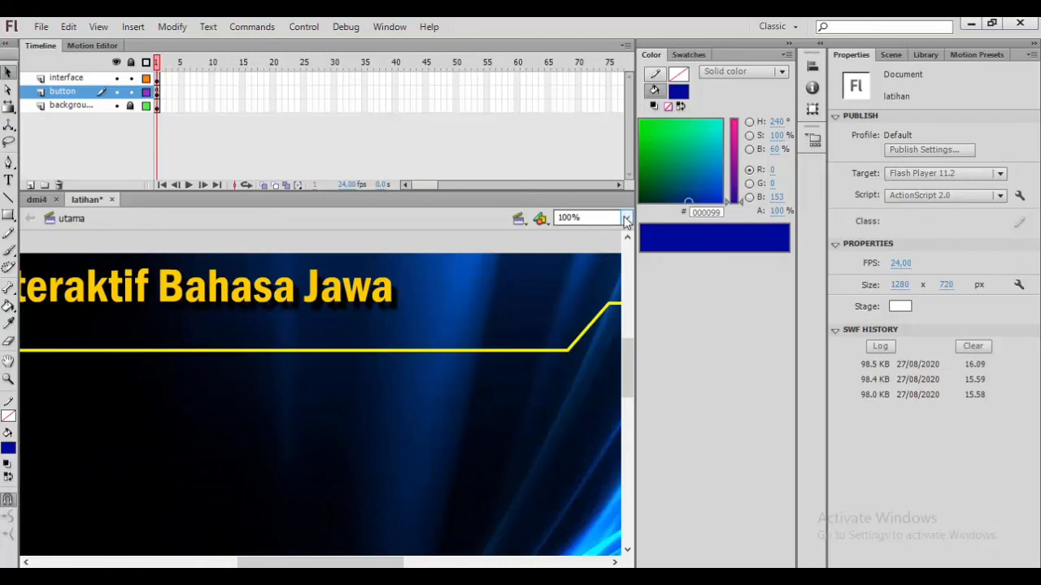
{"action": "left_click", "coordinate": [626, 218]}
{"action": "left_click", "coordinate": [590, 273]}
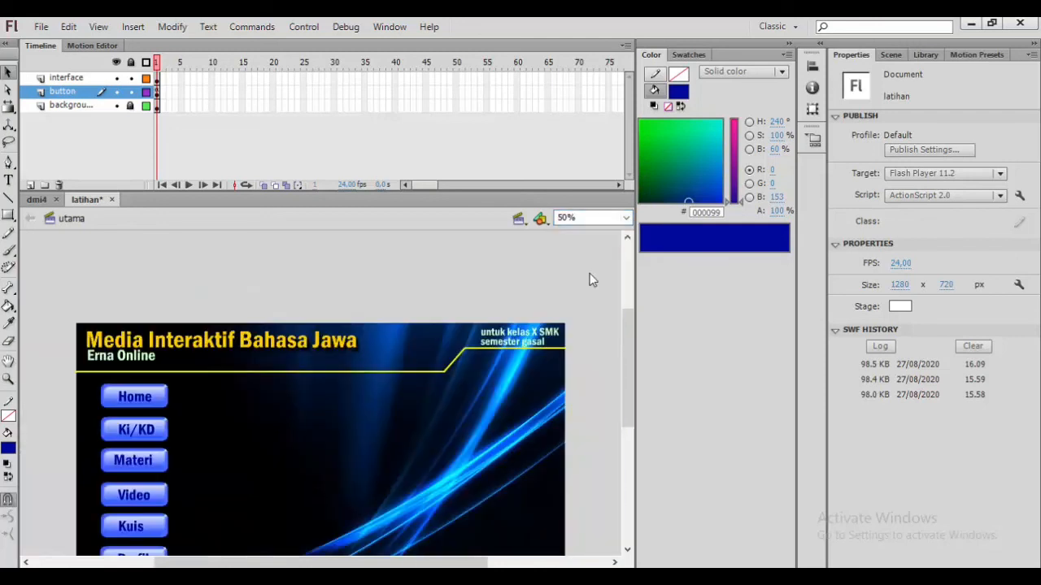
{"action": "scroll", "coordinate": [590, 279], "scroll_direction": "down", "scroll_amount": 2}
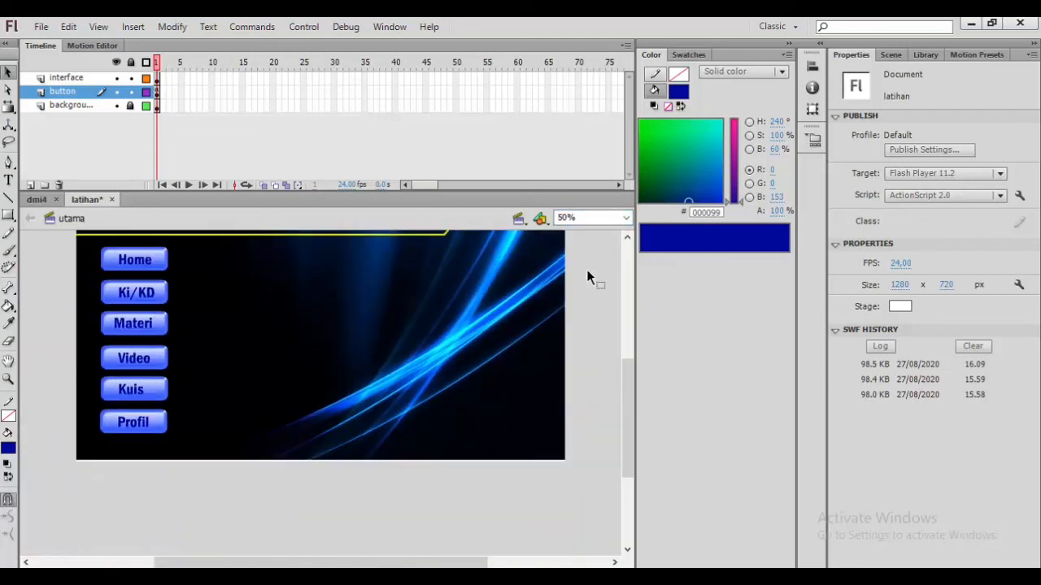
{"action": "left_click_drag", "start_coordinate": [630, 370], "coordinate": [628, 354]}
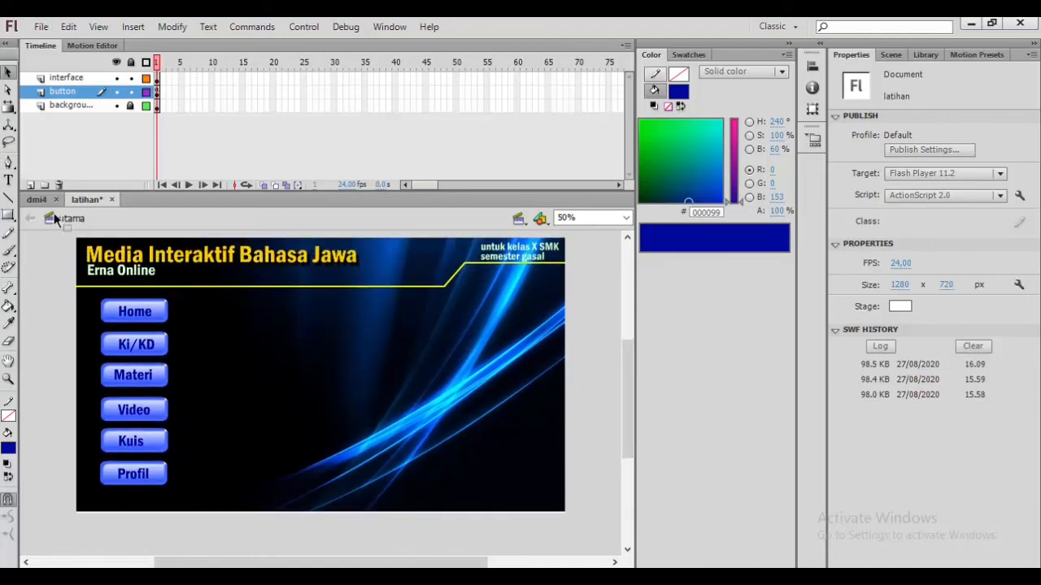
Step: Pick the Rectangle tool with a dark navy stroke colour and a #0033FF blue fill
{"action": "left_click", "coordinate": [9, 214]}
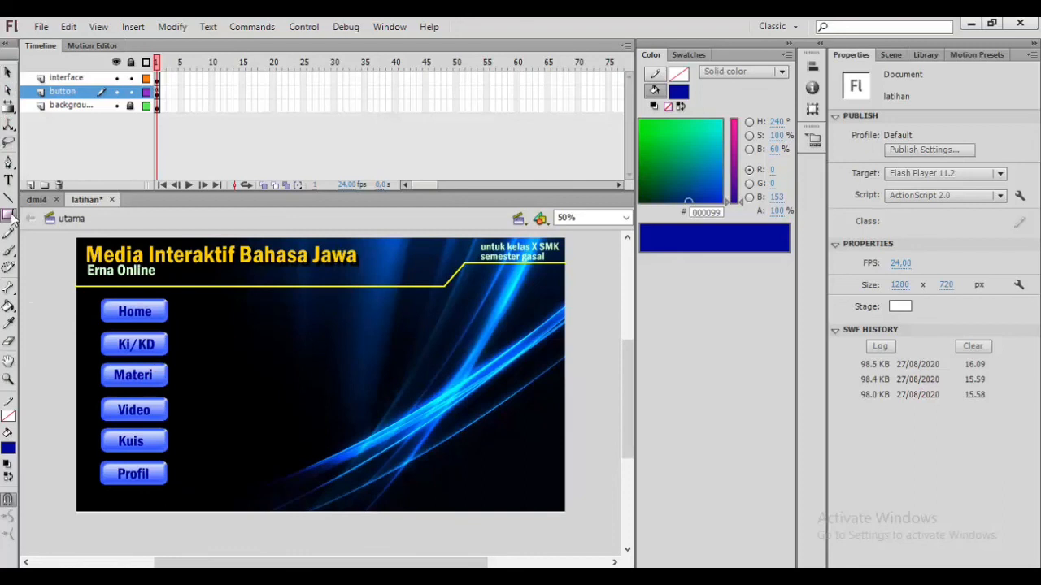
{"action": "left_click", "coordinate": [10, 215]}
{"action": "left_click", "coordinate": [84, 220]}
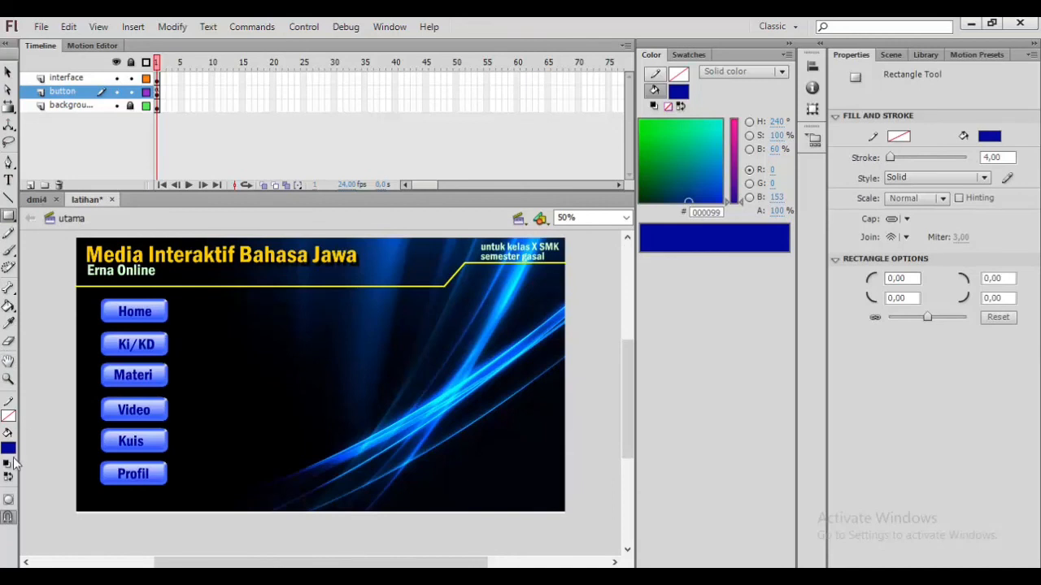
{"action": "left_click", "coordinate": [10, 417]}
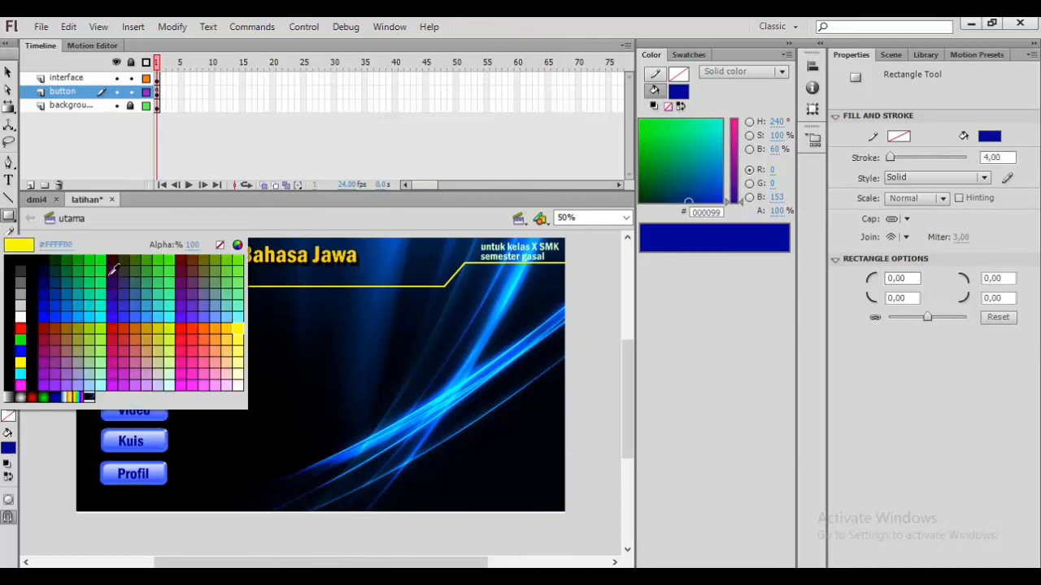
{"action": "left_click", "coordinate": [47, 279]}
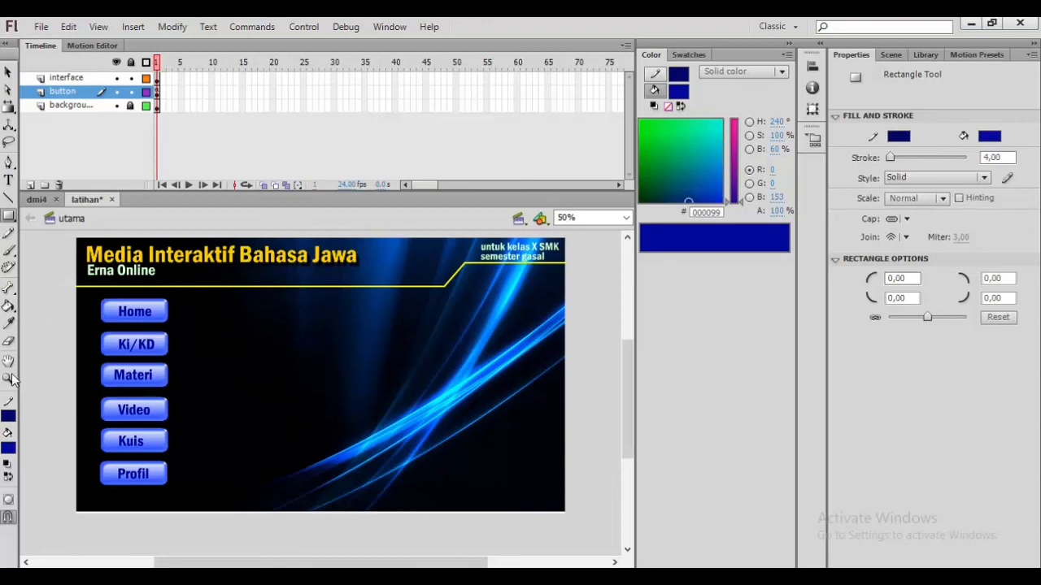
{"action": "left_click", "coordinate": [11, 418]}
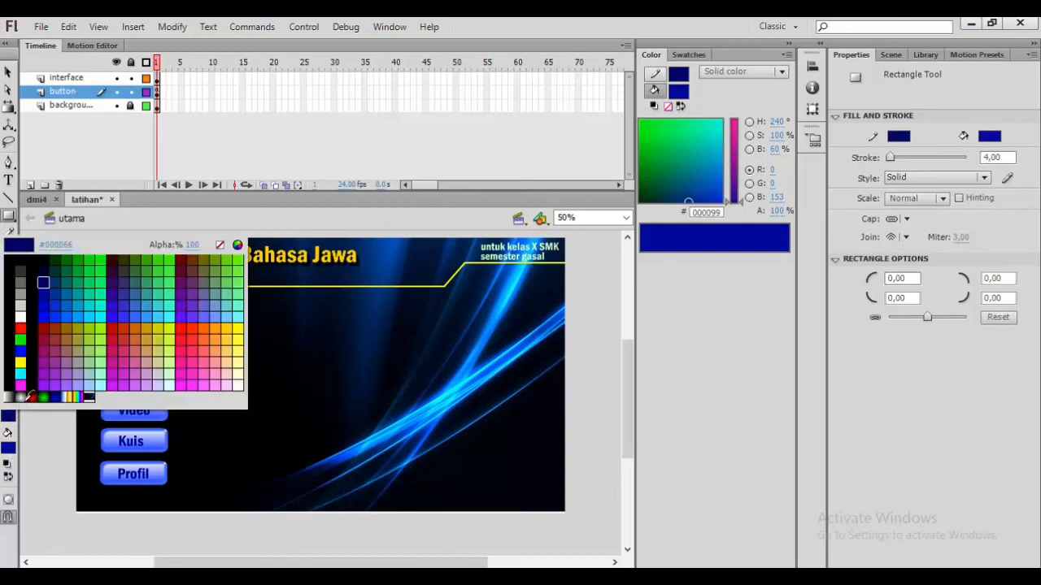
{"action": "left_click", "coordinate": [44, 281]}
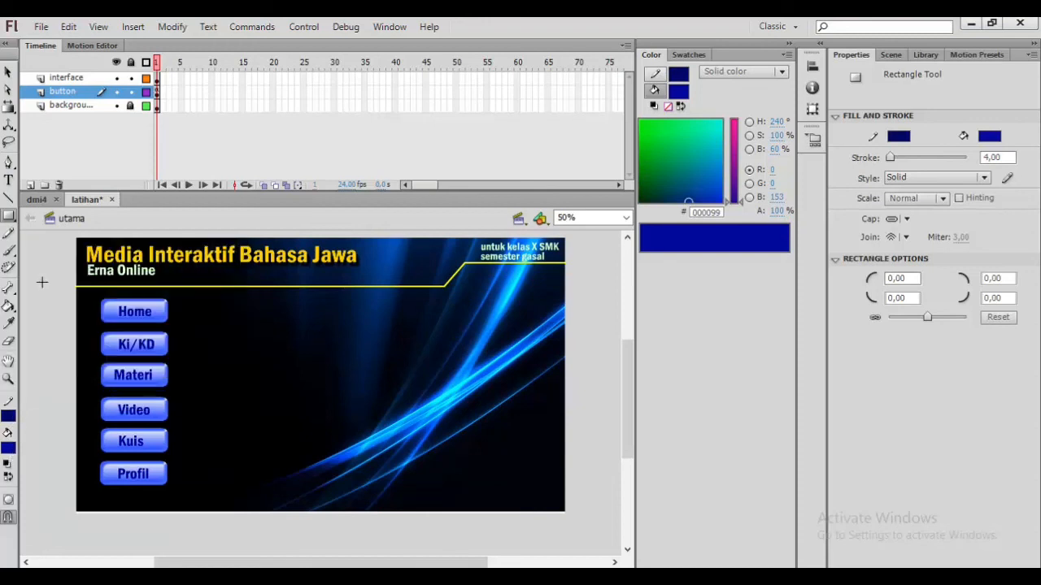
{"action": "left_click", "coordinate": [11, 450]}
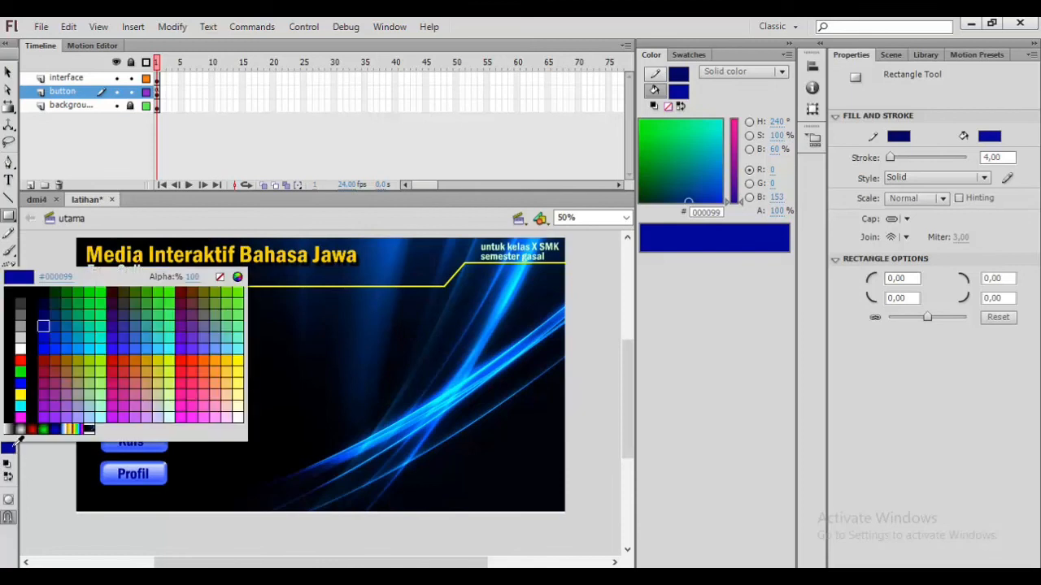
{"action": "left_click", "coordinate": [63, 345]}
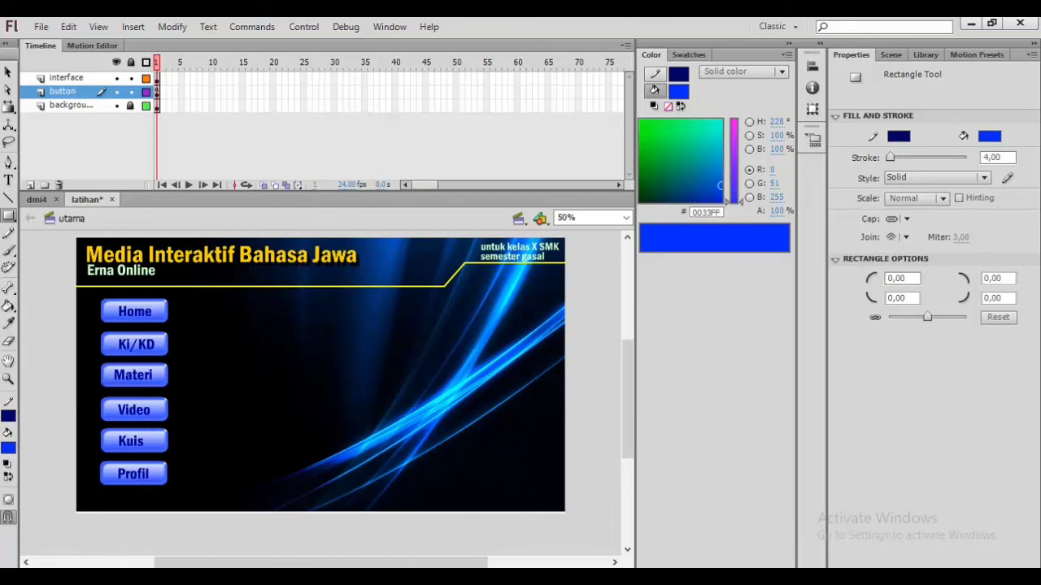
Step: Draw a large content rectangle about 944 by 498 px to the right of the button column
{"action": "left_click_drag", "start_coordinate": [189, 294], "coordinate": [548, 483]}
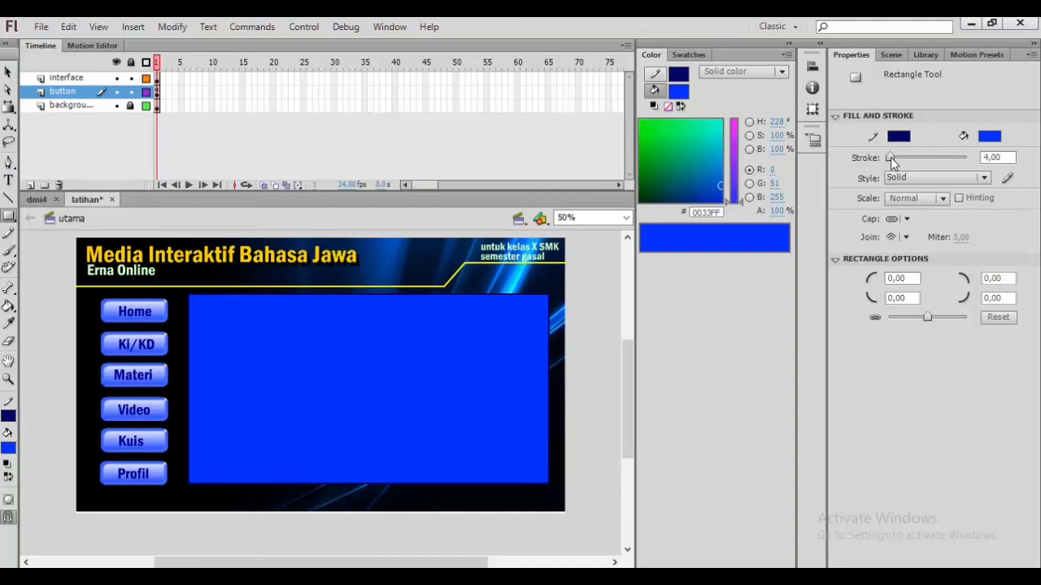
{"action": "left_click_drag", "start_coordinate": [891, 157], "coordinate": [909, 158]}
{"action": "left_click", "coordinate": [8, 72]}
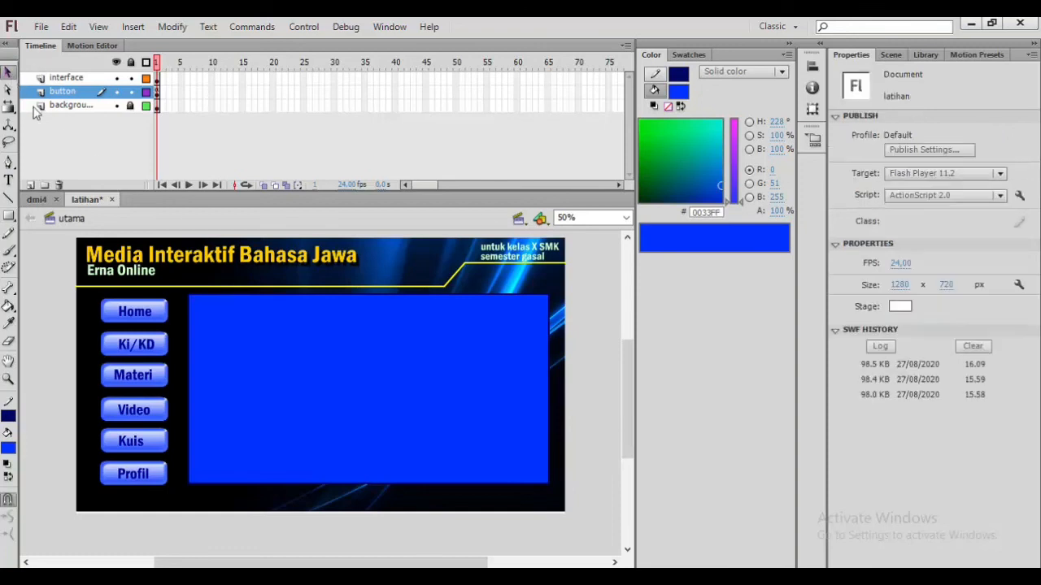
{"action": "left_click", "coordinate": [270, 299]}
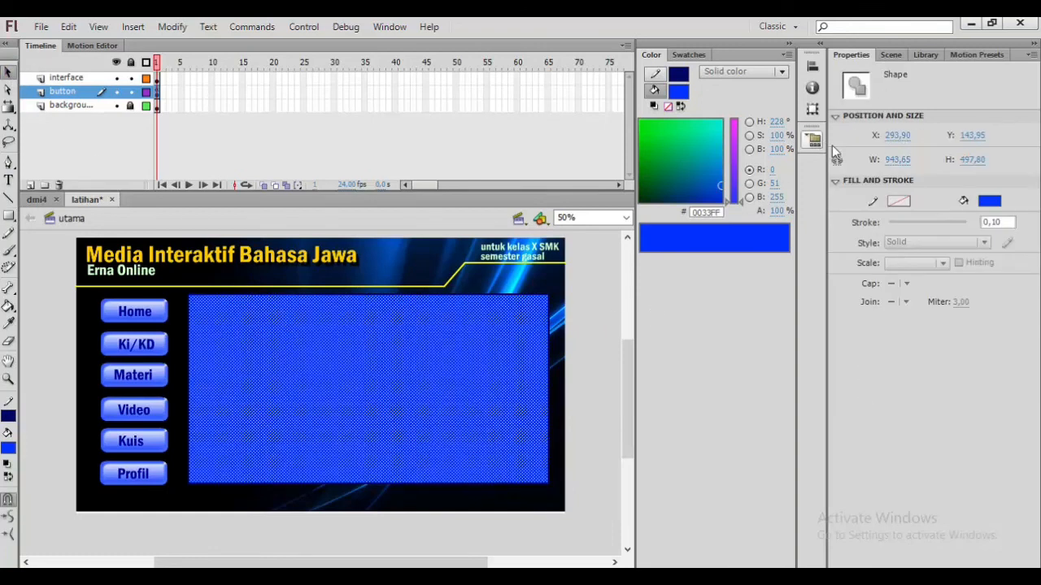
{"action": "left_click", "coordinate": [518, 295]}
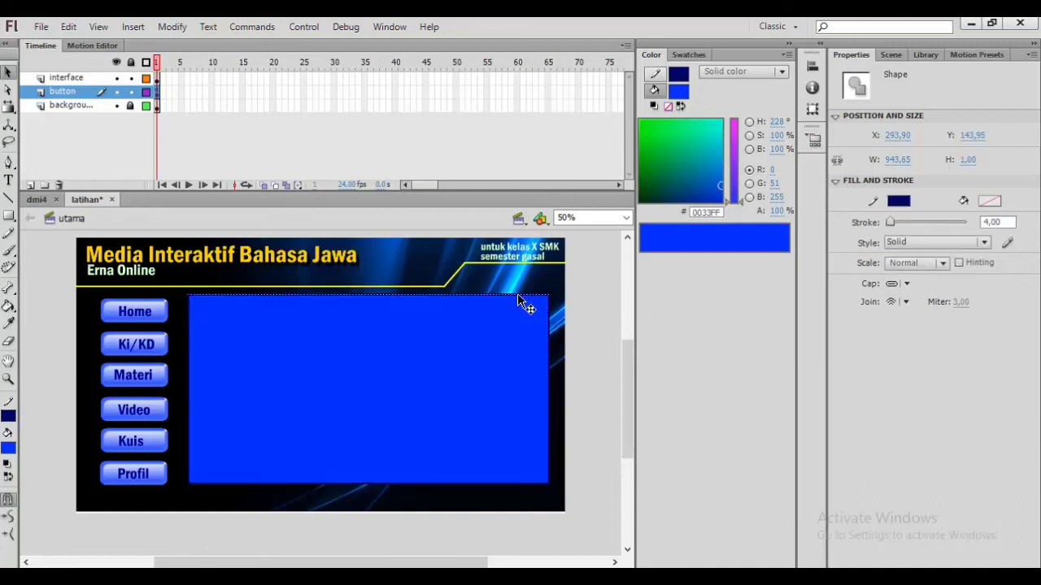
{"action": "key", "text": "ctrl+z"}
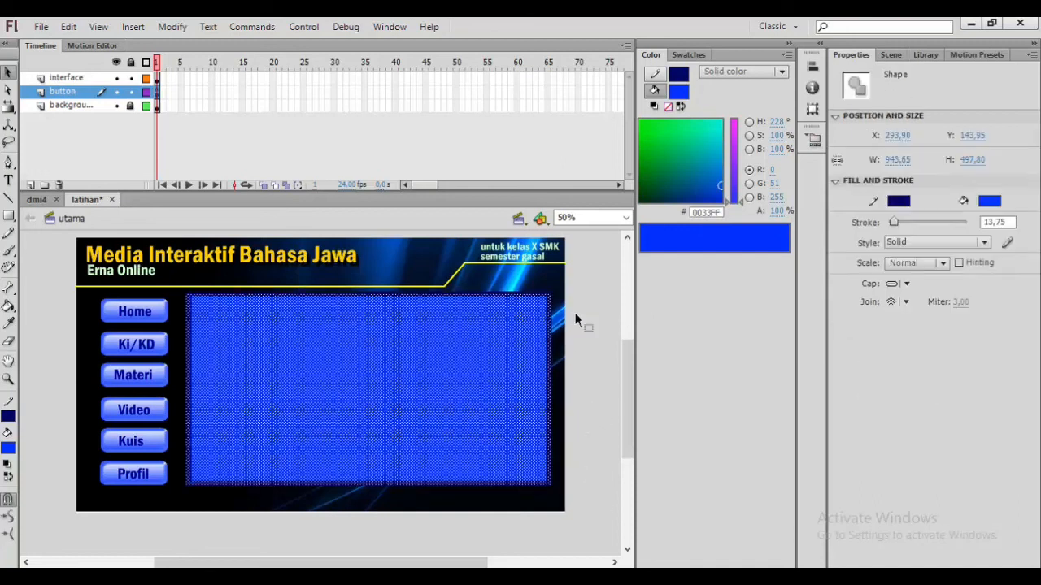
Step: Convert the rectangle's fill into a graphic symbol named layar1
{"action": "left_click", "coordinate": [593, 326]}
{"action": "left_click", "coordinate": [509, 376]}
{"action": "left_click", "coordinate": [173, 26]}
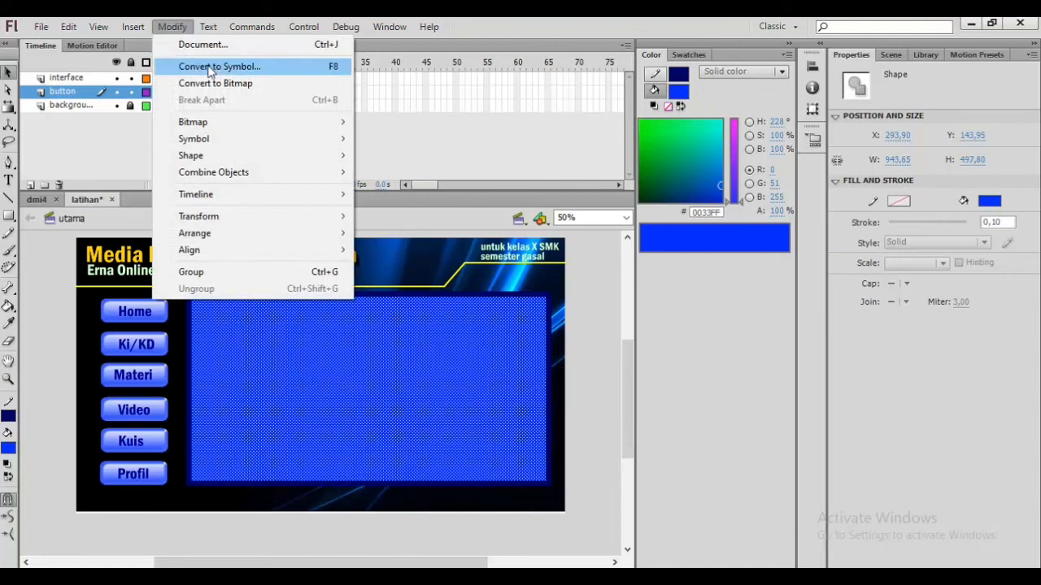
{"action": "left_click", "coordinate": [210, 68]}
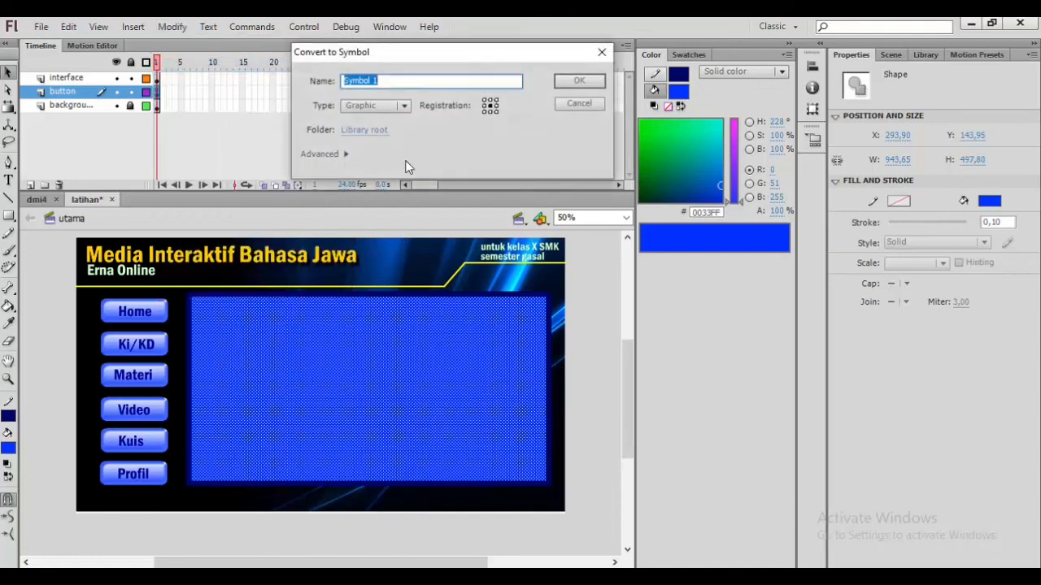
{"action": "type", "text": "layar1"}
{"action": "left_click", "coordinate": [599, 80]}
Step: Give the layar1 instance an Alpha colour effect of 74%
{"action": "left_click", "coordinate": [602, 328]}
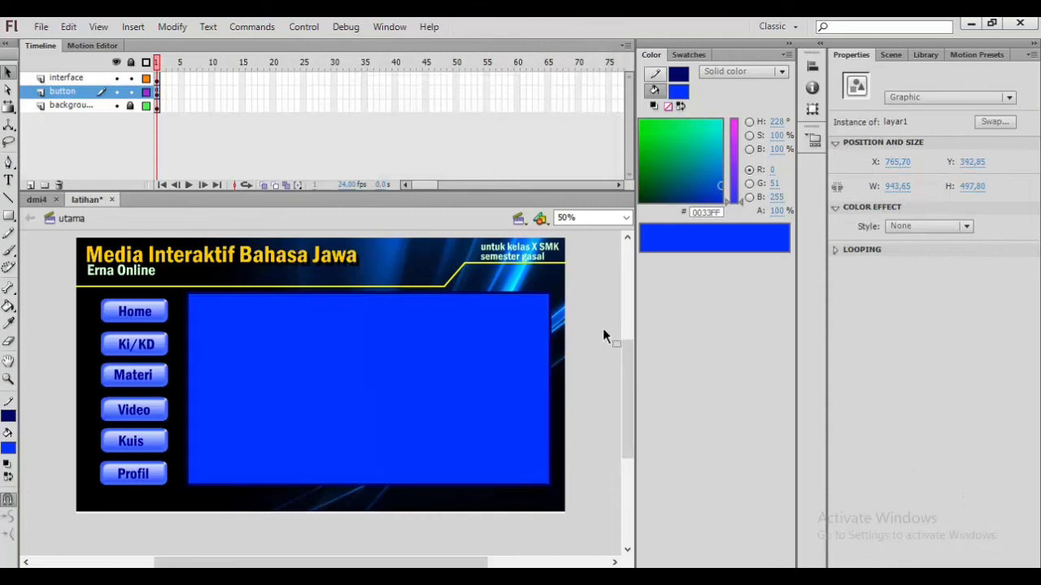
{"action": "left_click", "coordinate": [505, 356]}
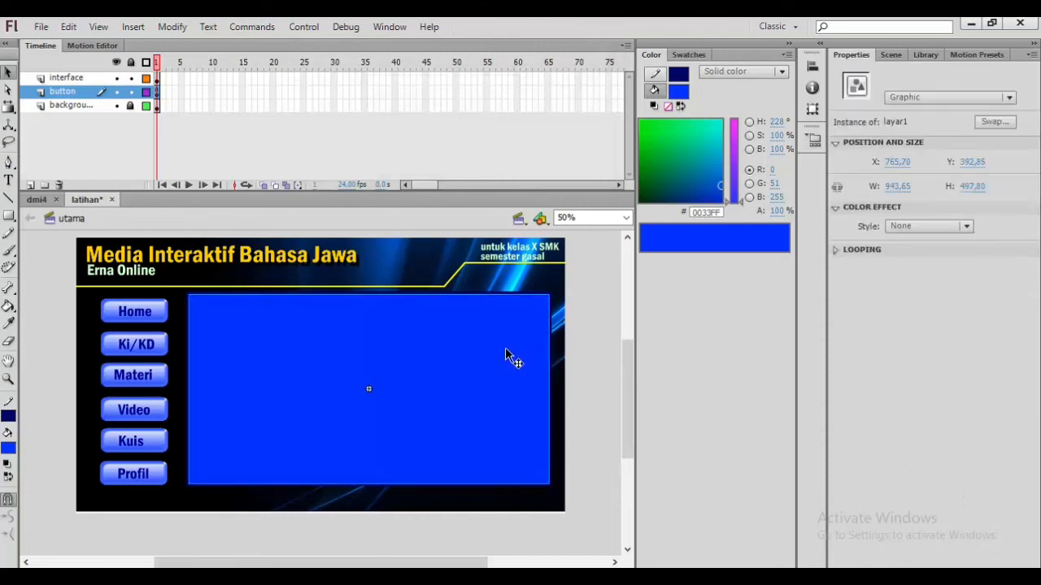
{"action": "left_click", "coordinate": [910, 228]}
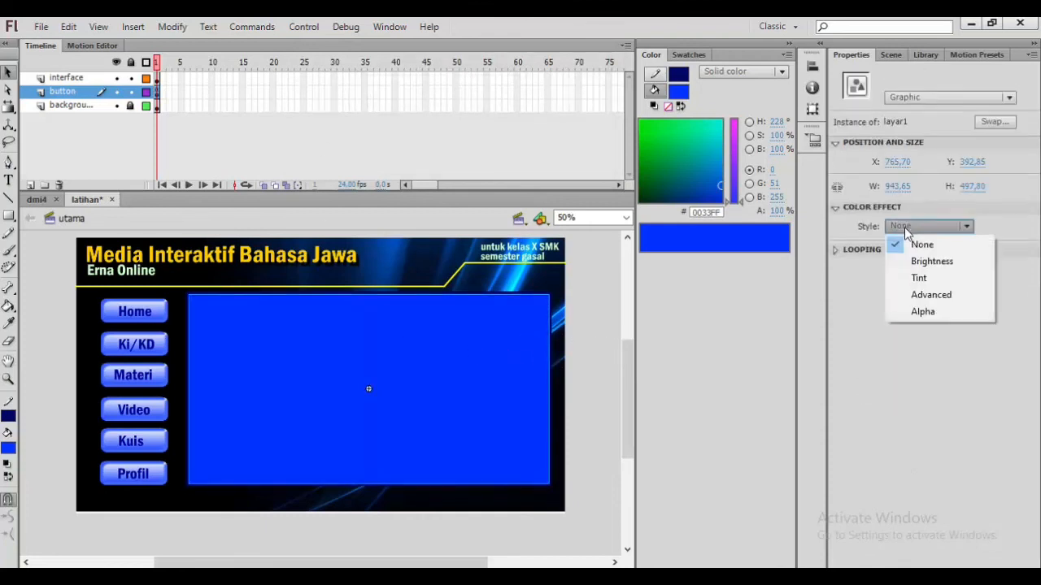
{"action": "left_click", "coordinate": [924, 312]}
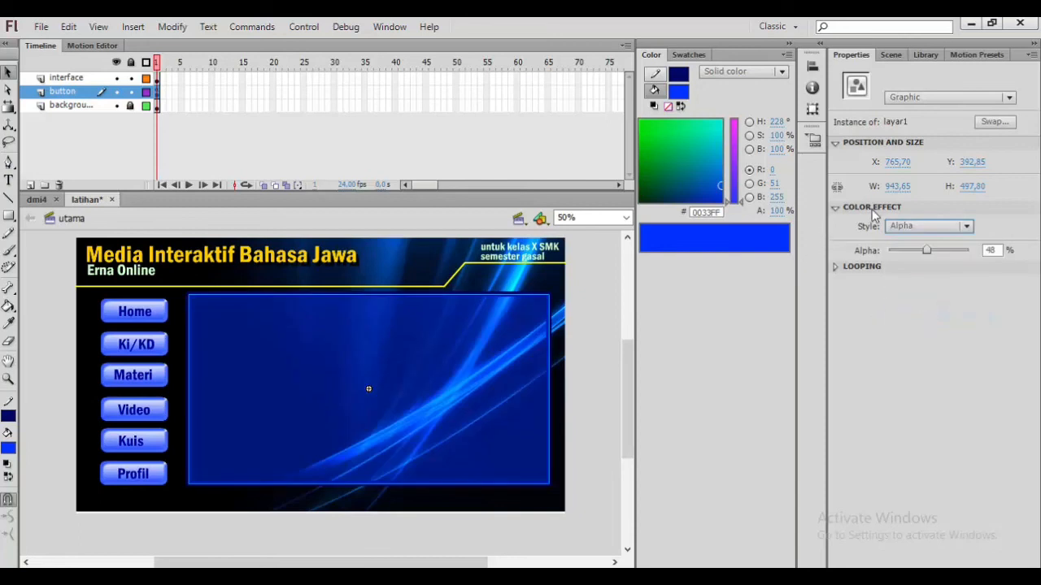
{"action": "left_click_drag", "start_coordinate": [927, 252], "coordinate": [948, 252]}
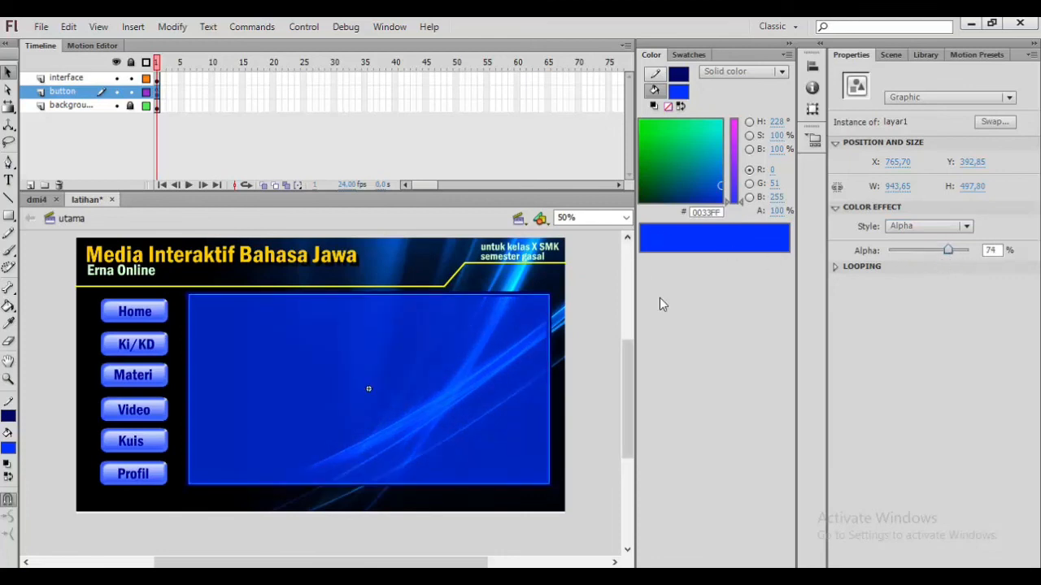
{"action": "left_click", "coordinate": [579, 301]}
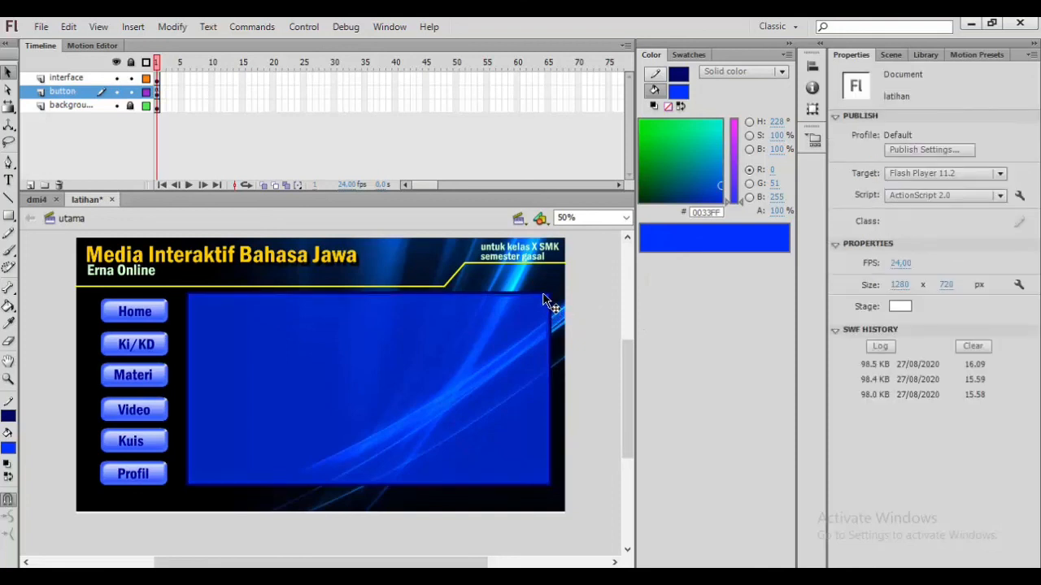
Step: Select the rectangle's border, set its stroke thickness to 29.43, and save the document
{"action": "left_click", "coordinate": [546, 301]}
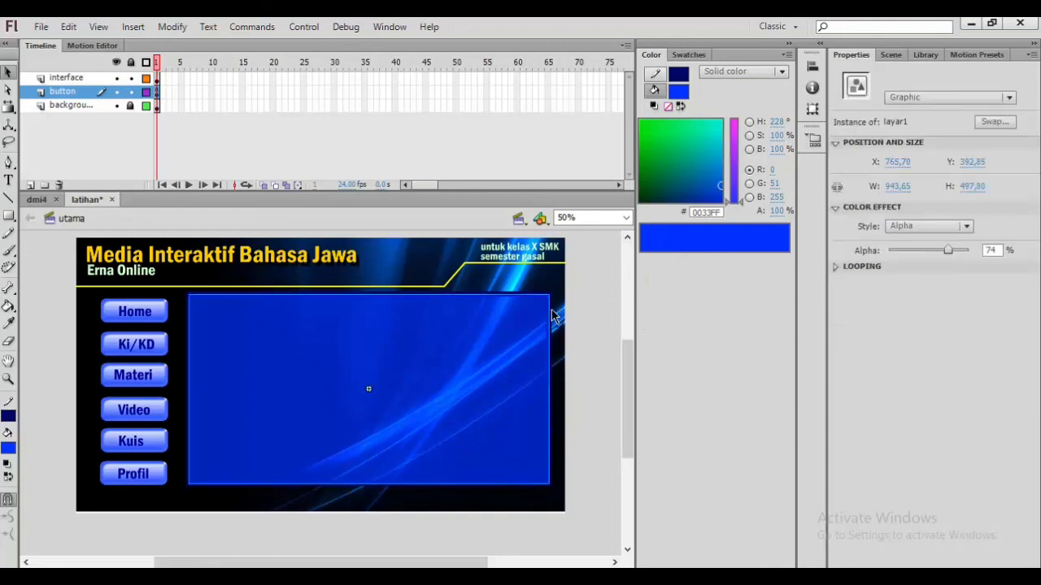
{"action": "left_click", "coordinate": [552, 316]}
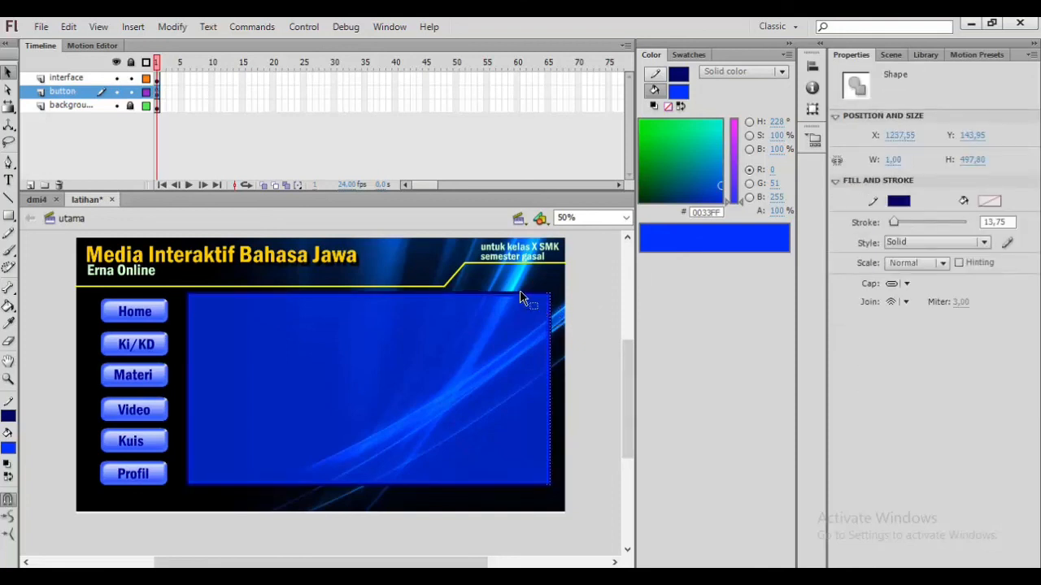
{"action": "left_click", "coordinate": [516, 296], "text": "shift"}
{"action": "left_click", "coordinate": [193, 376], "text": "shift"}
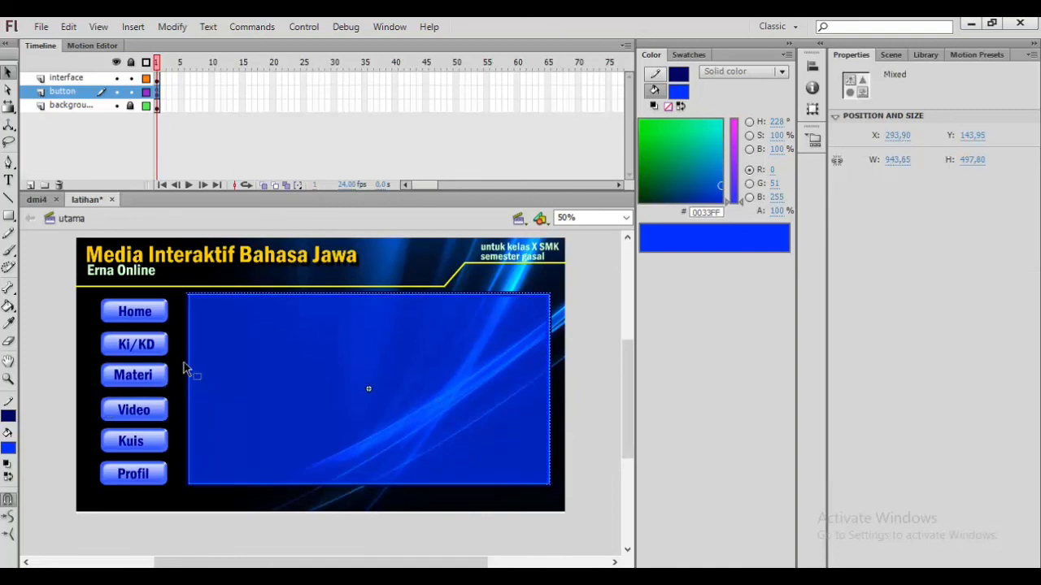
{"action": "left_click", "coordinate": [196, 363], "text": "shift"}
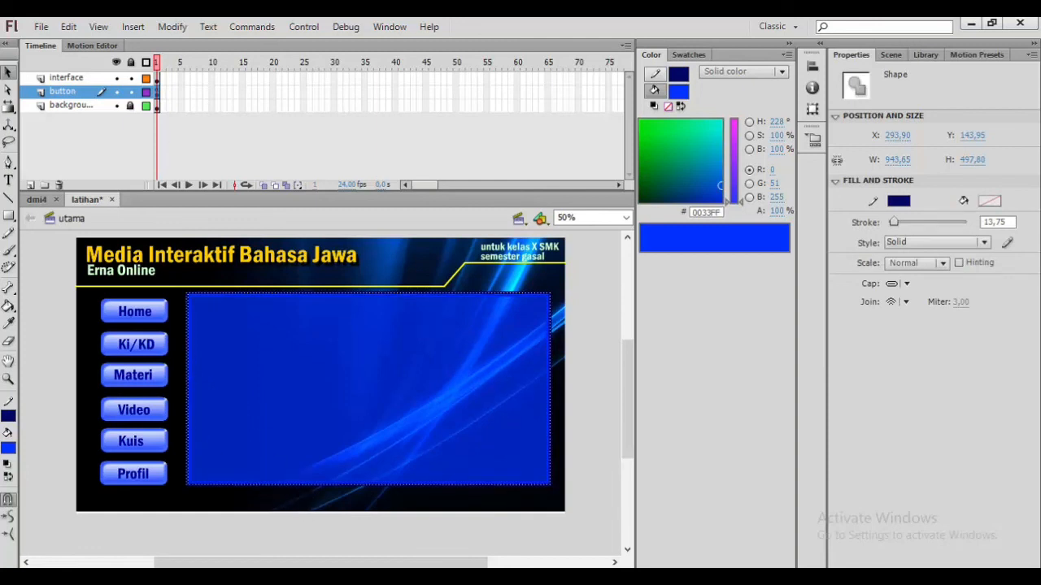
{"action": "left_click_drag", "start_coordinate": [893, 220], "coordinate": [900, 222]}
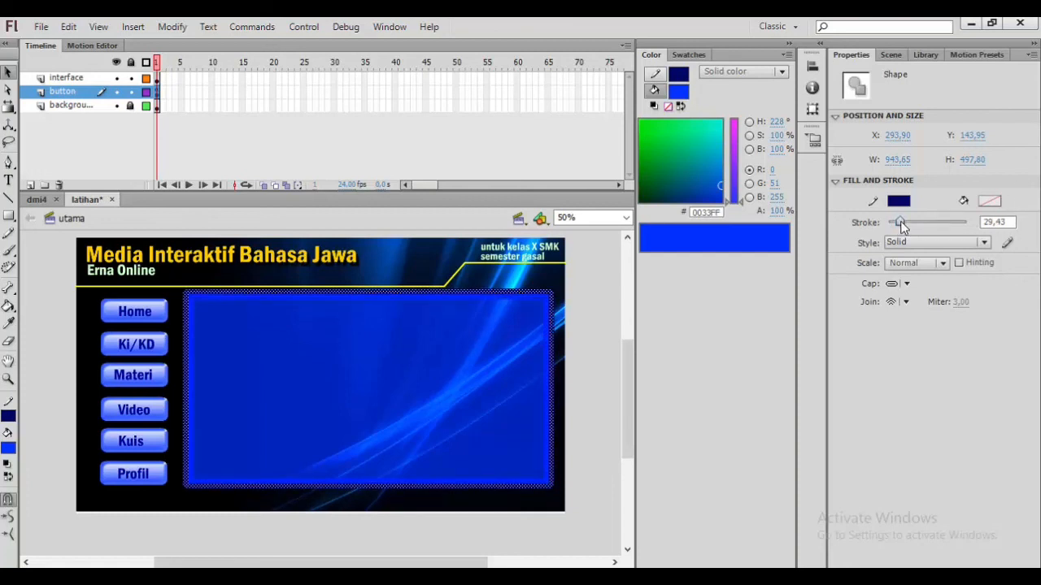
{"action": "left_click", "coordinate": [583, 305]}
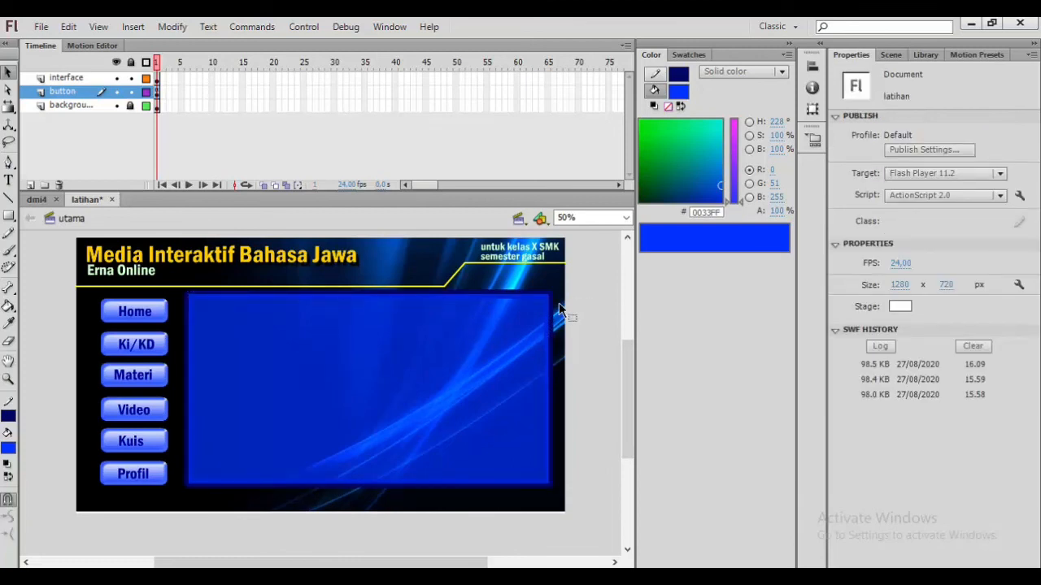
{"action": "key", "text": "ctrl+s"}
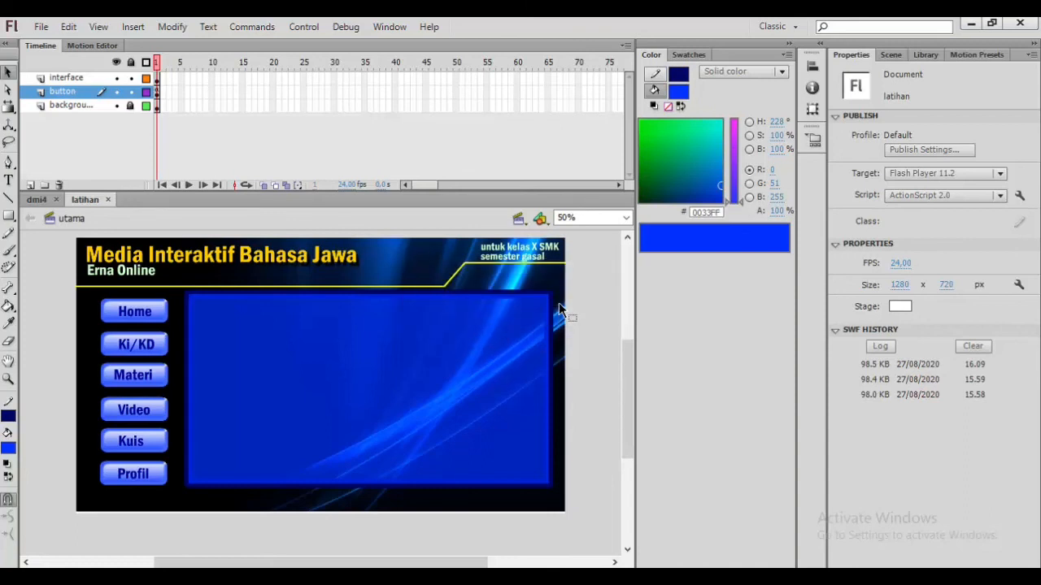